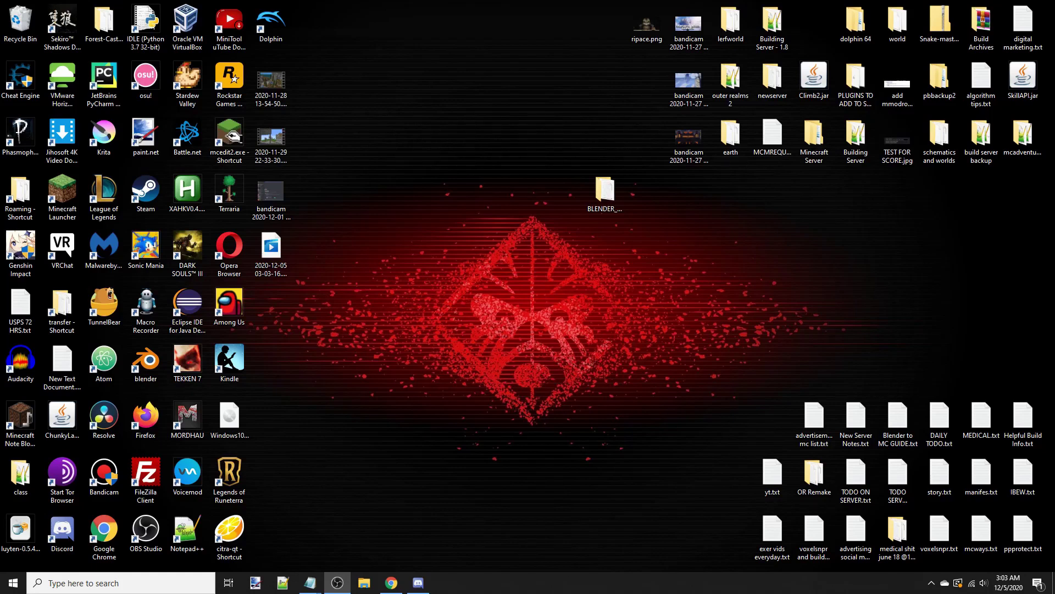
Step: Bring the browser window onto this screen and open the website blender.org
left_click_drag(1054, 48, 344, 44)
left_click(631, 44)
left_click(165, 35)
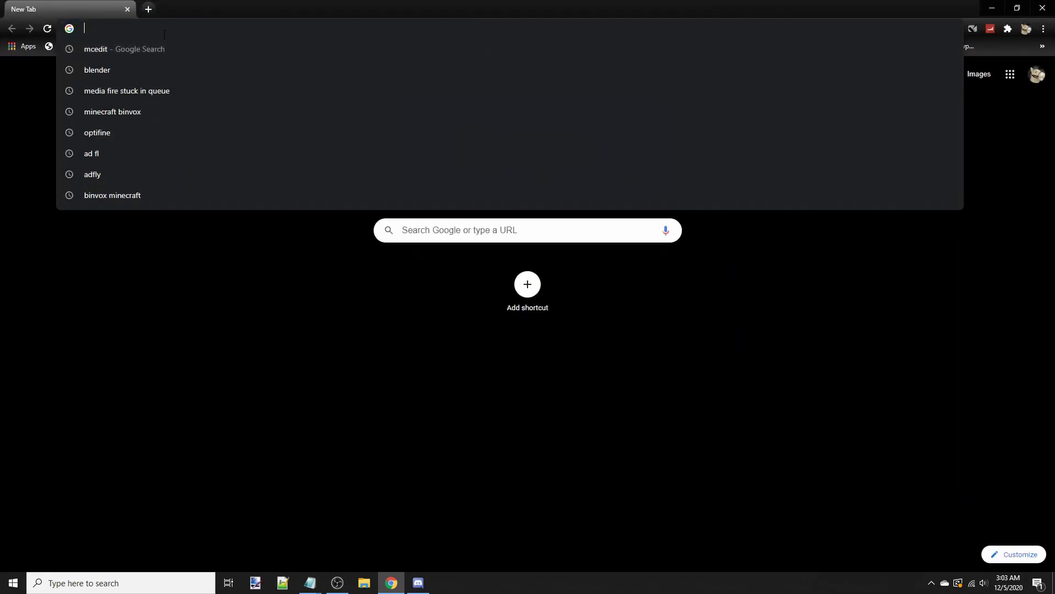
type("blender.org")
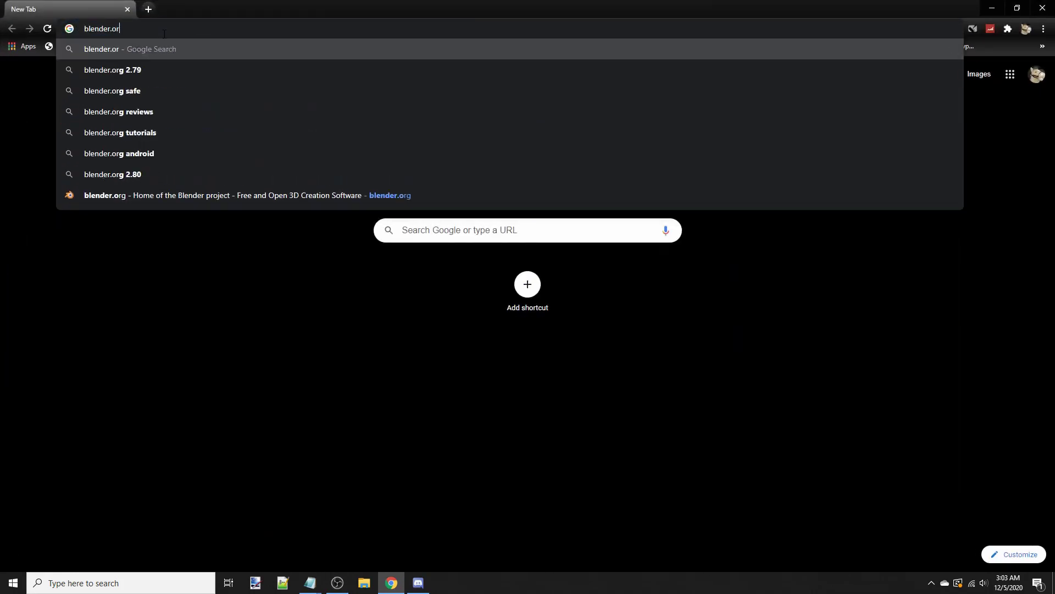
key("Return")
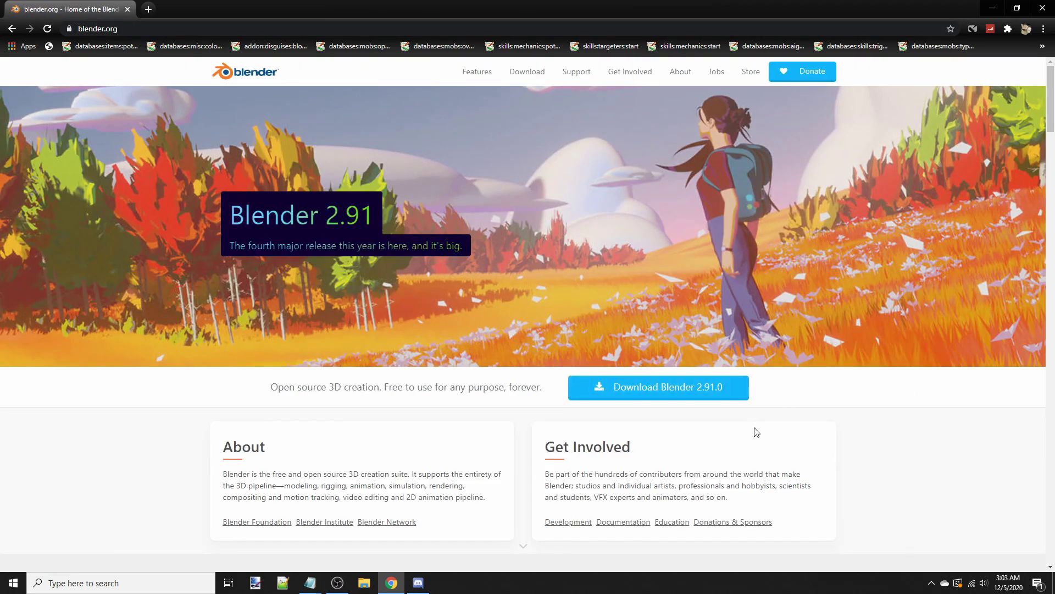
Step: Shrink the browser window, launch Blender from the desktop and dismiss its splash screen
left_click_drag(493, 8, 699, 60)
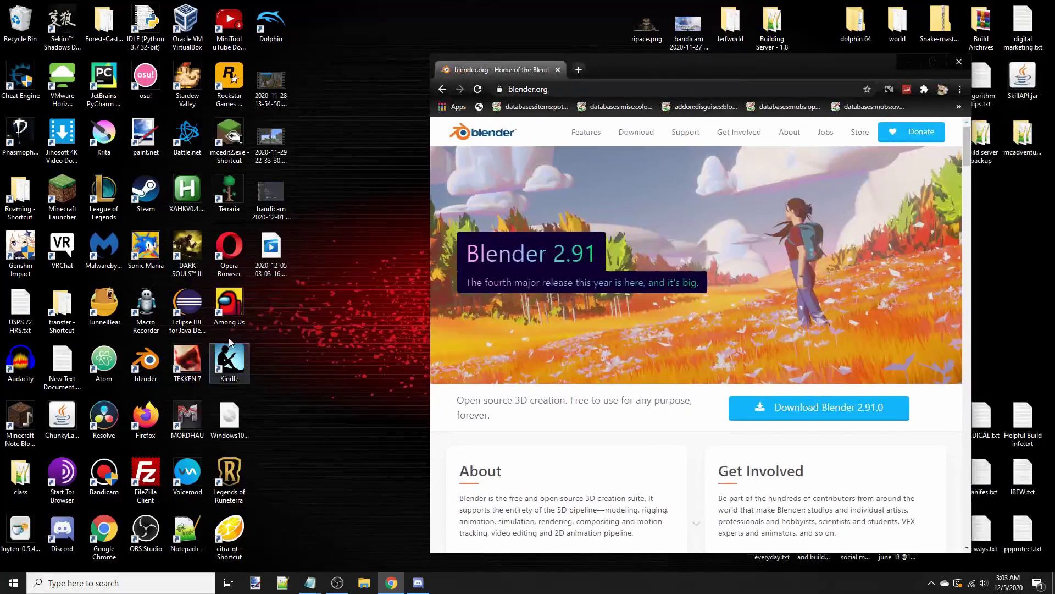
double_click(139, 365)
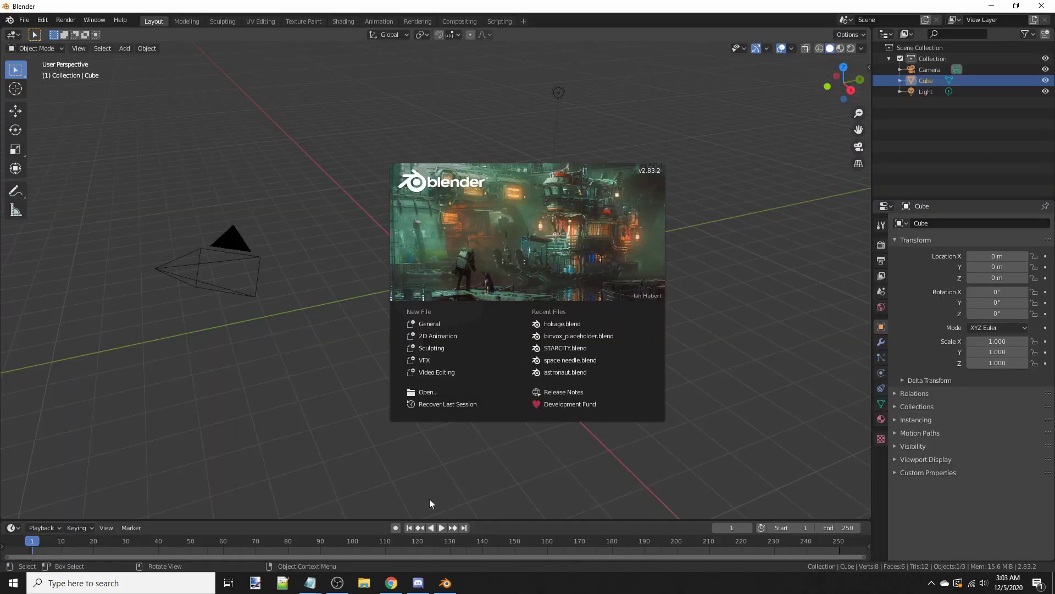
left_click(652, 216)
middle_click_drag(652, 215, 522, 340)
Step: Switch back to Chrome and bring up the mcedit.net website in full window
left_click(388, 584)
left_click(937, 58)
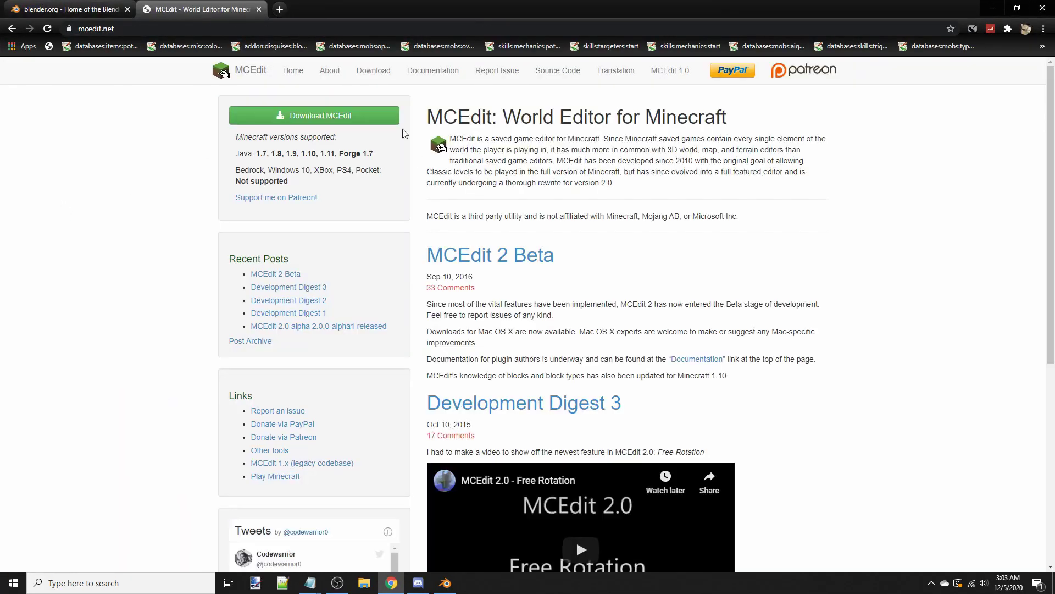
Step: Search the computer for mcedit, and revisit the Blender and MCEdit download pages in the browser
left_click(1, 592)
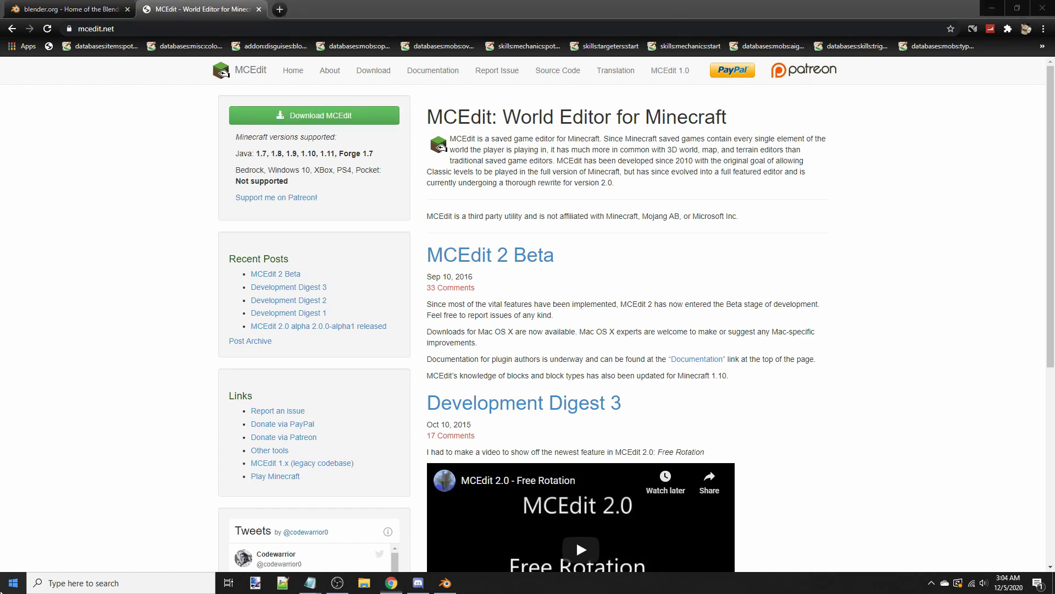
type("mcedit")
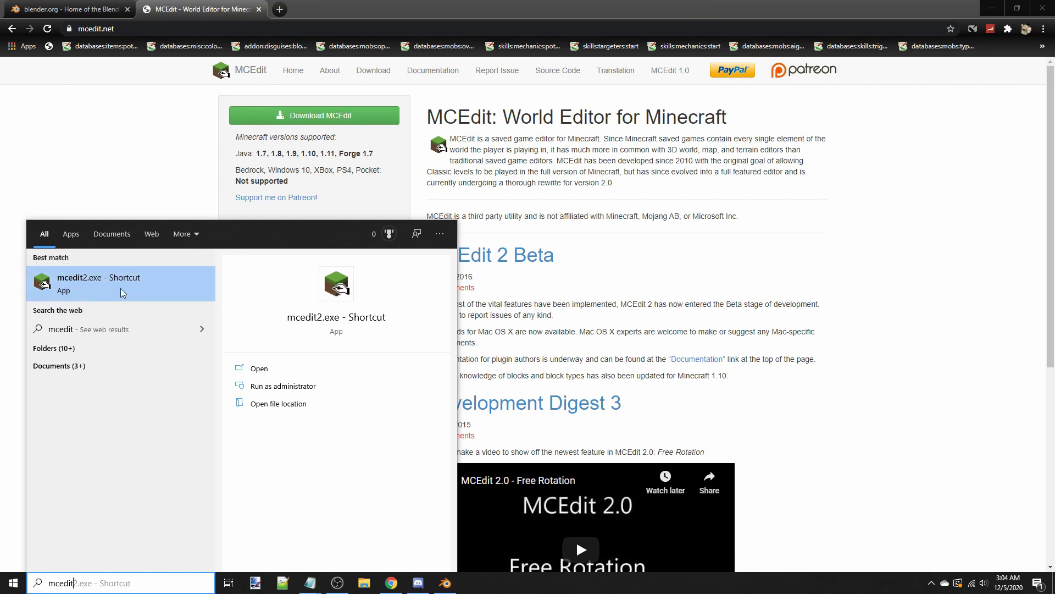
left_click(127, 156)
right_click(673, 1)
left_click(600, 3)
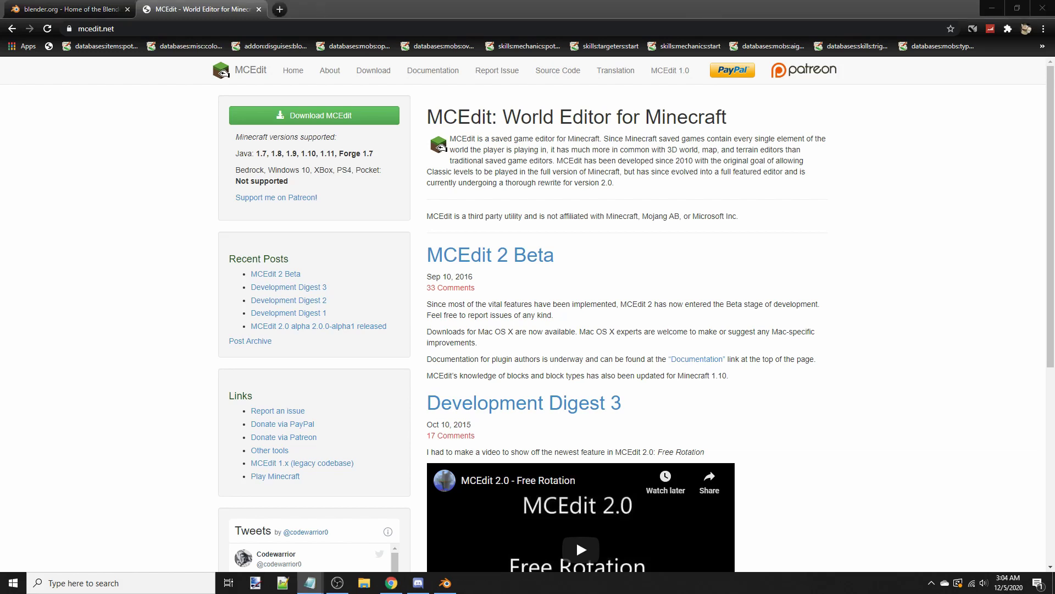
left_click(61, 7)
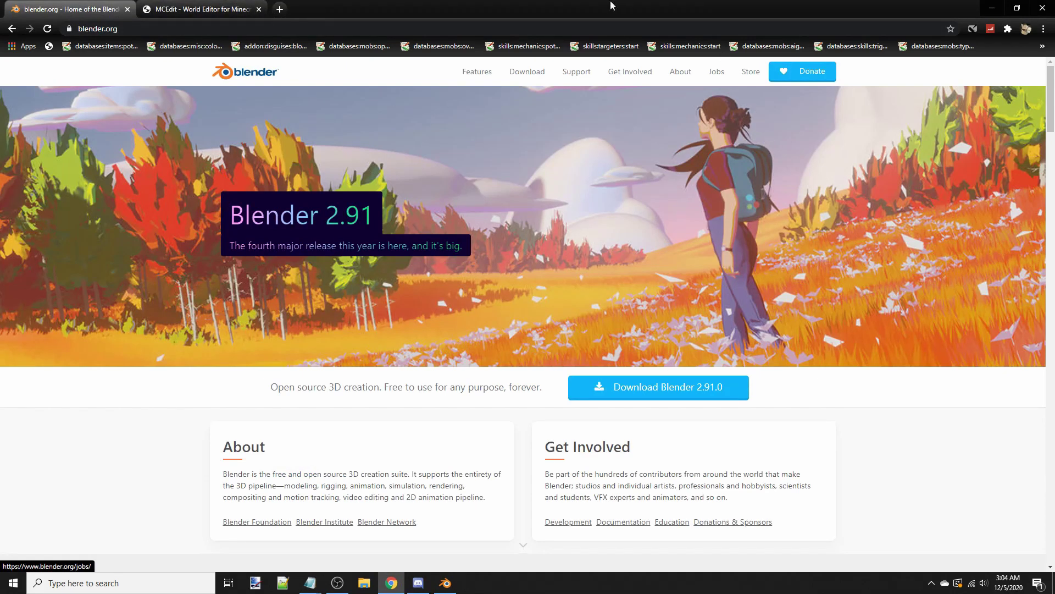
left_click(164, 7)
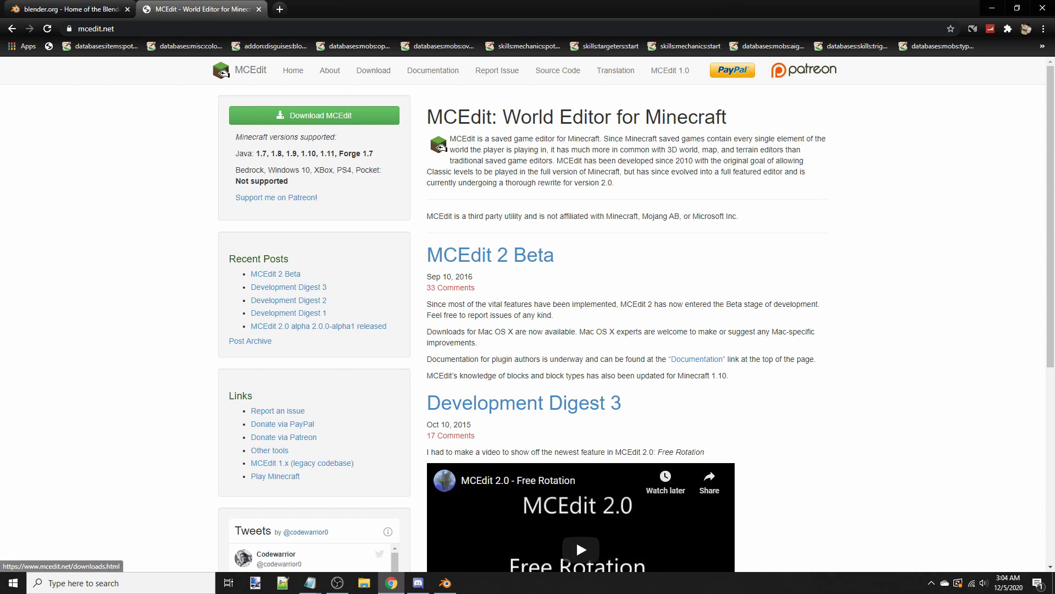
left_click(310, 582)
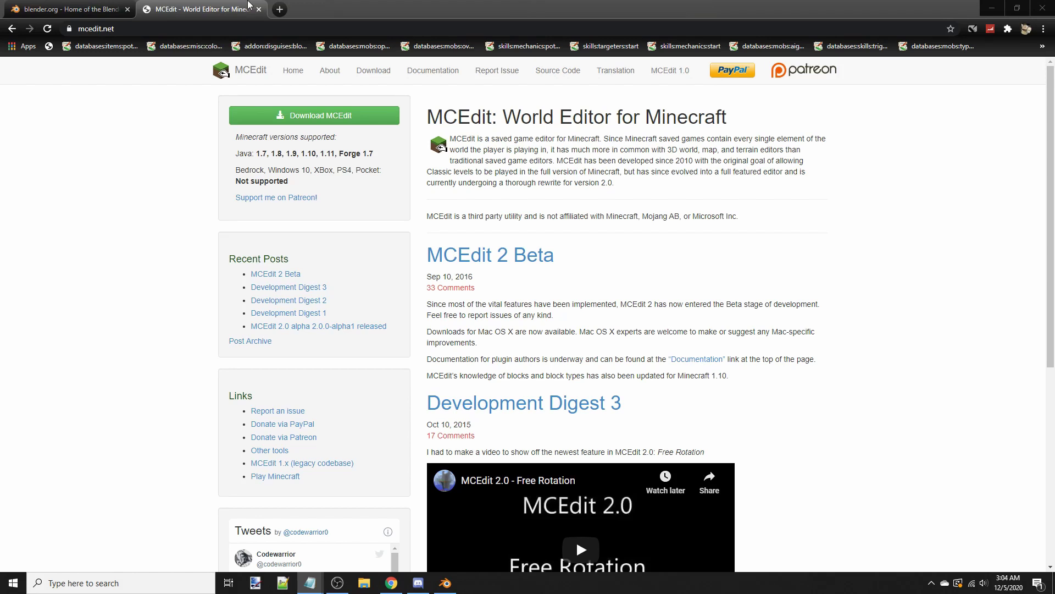
left_click(277, 9)
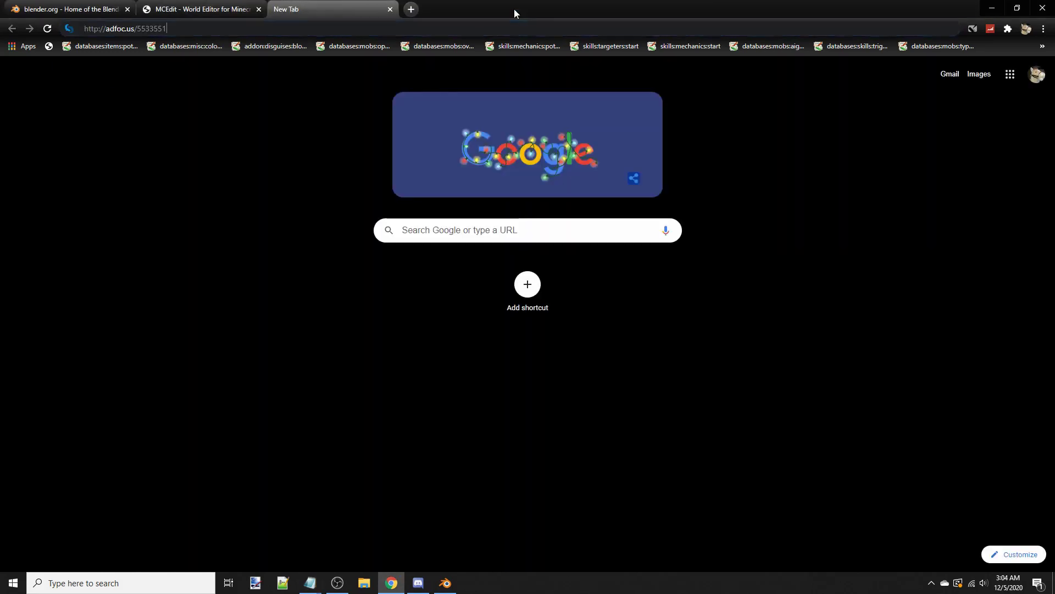
type("http://adfoc.us/5533551")
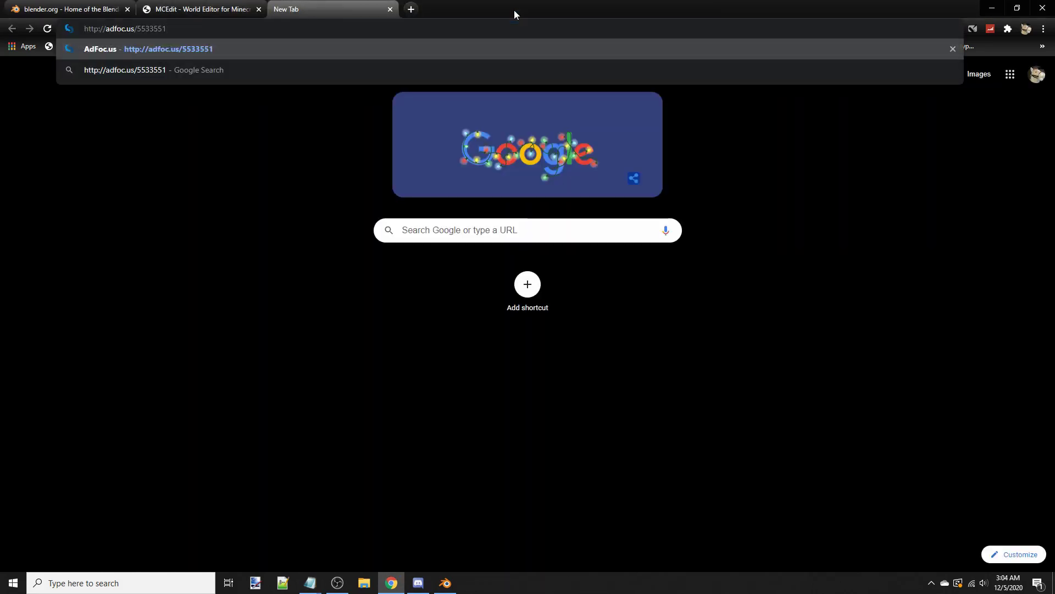
key("Return")
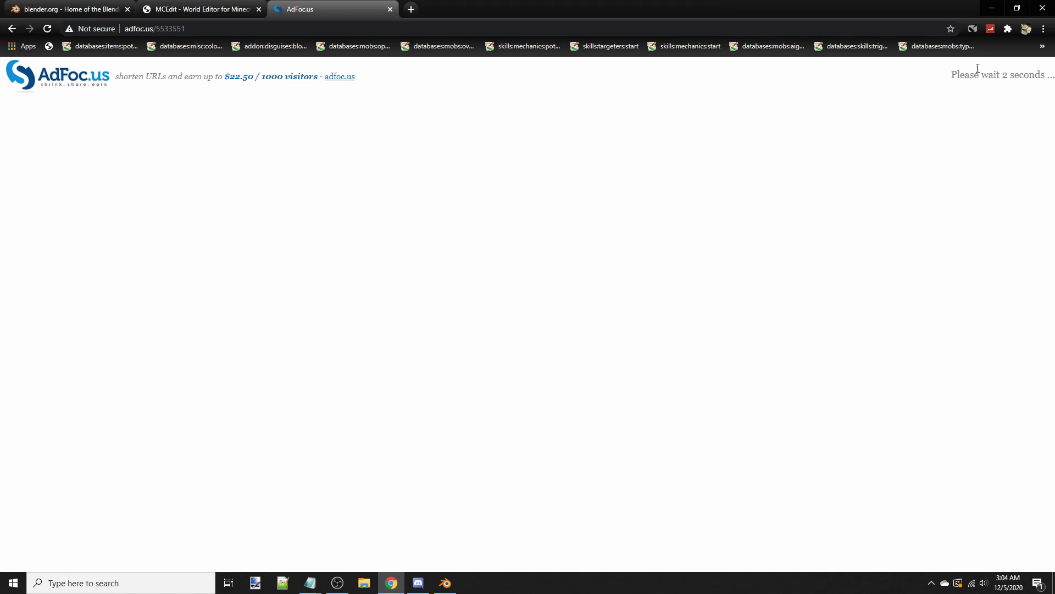
left_click(1010, 78)
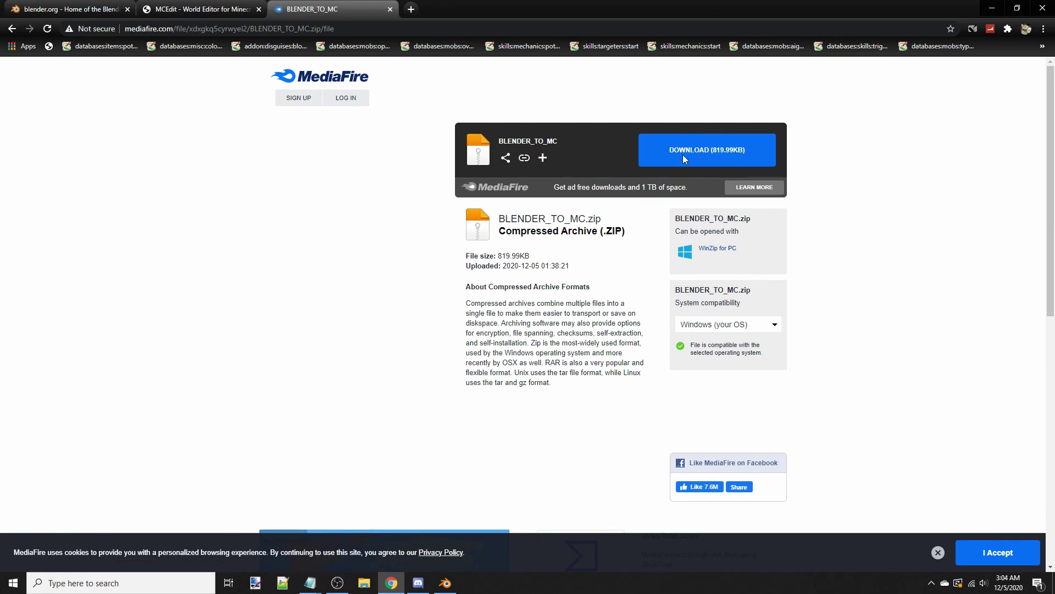
Step: Download BLENDER_TO_MC.zip from MediaFire and move the archive from its download folder to the desktop
left_click(684, 159)
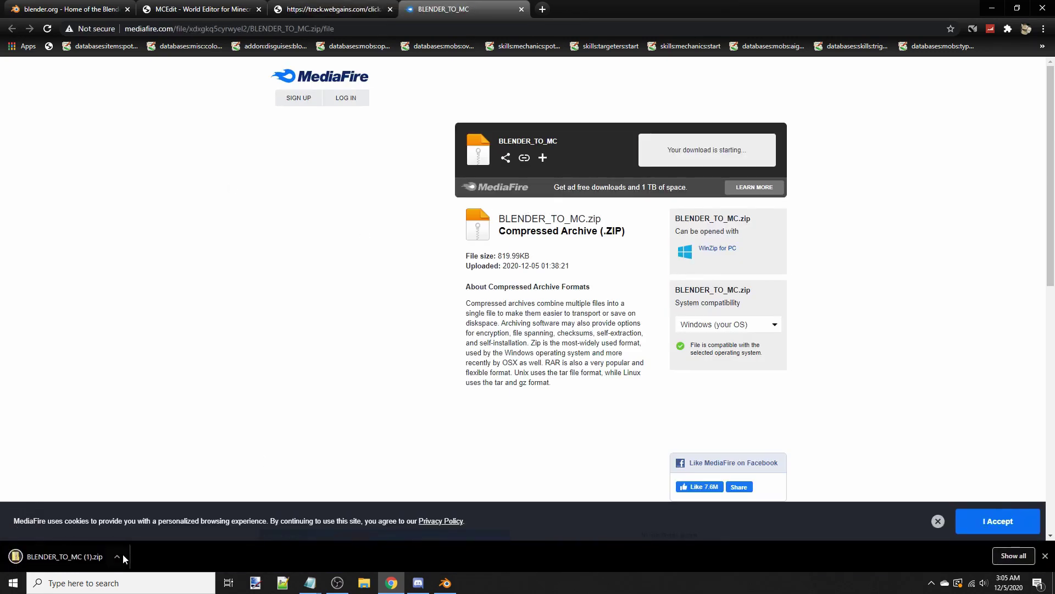
left_click(121, 557)
left_click(132, 518)
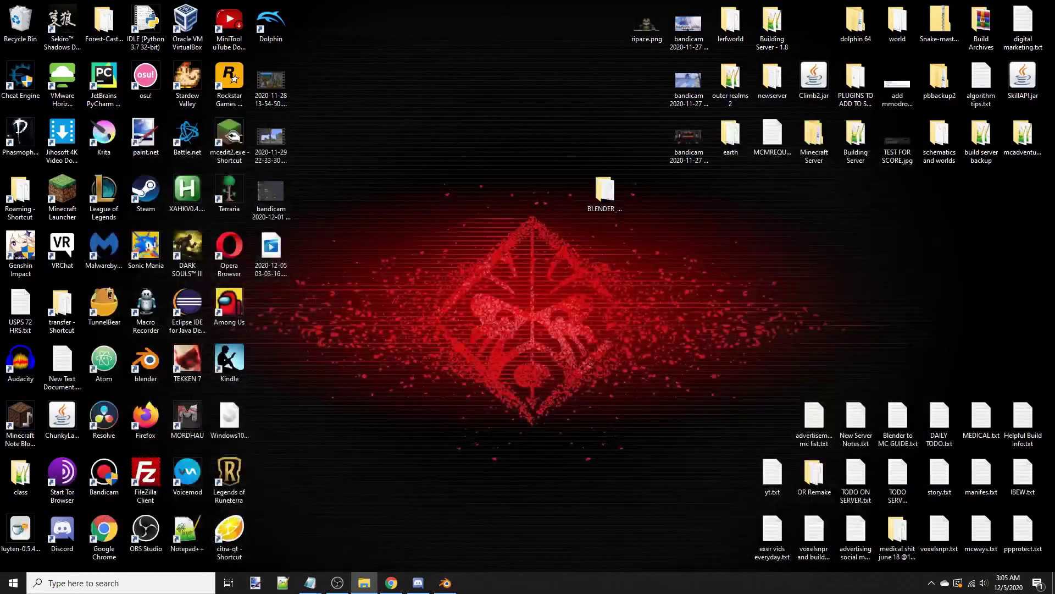
left_click_drag(1054, 241, 519, 254)
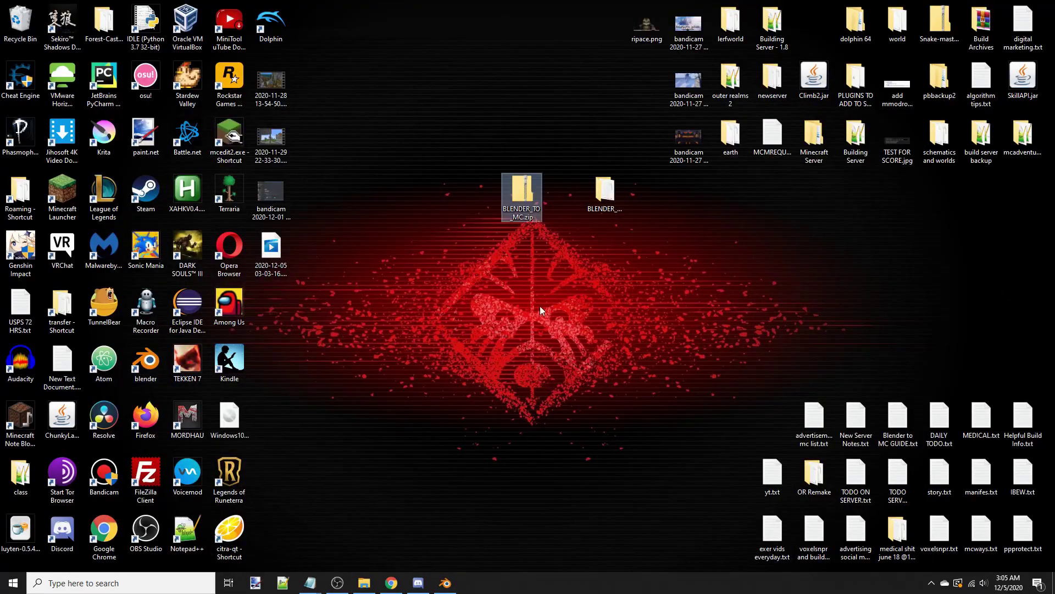
Step: Delete the BLENDER_TO_MC zip archive from the desktop and close the download bar in Chrome
left_click(604, 193)
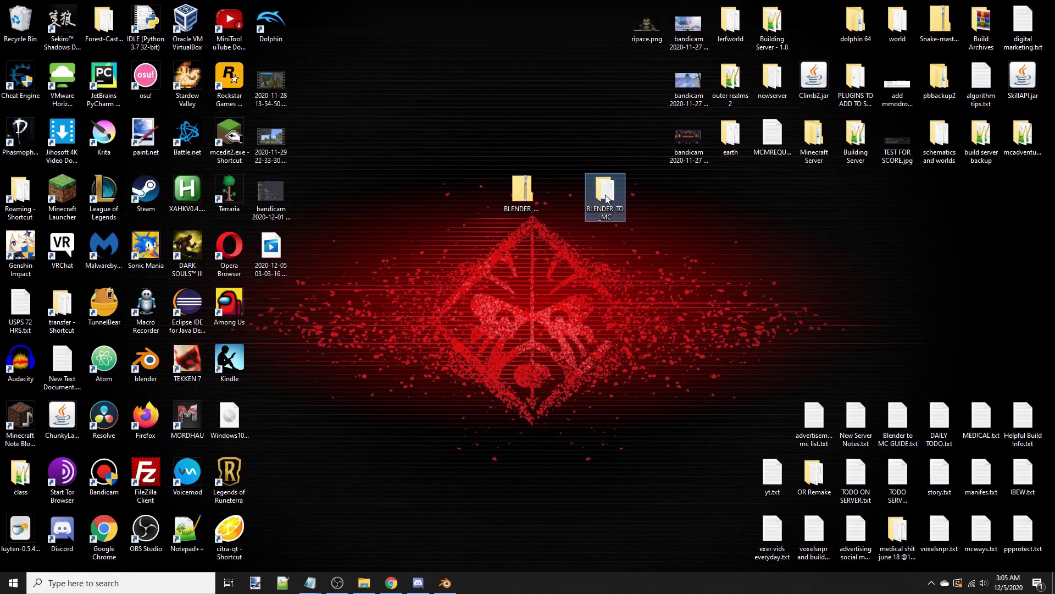
left_click(521, 193)
right_click(519, 191)
left_click(564, 435)
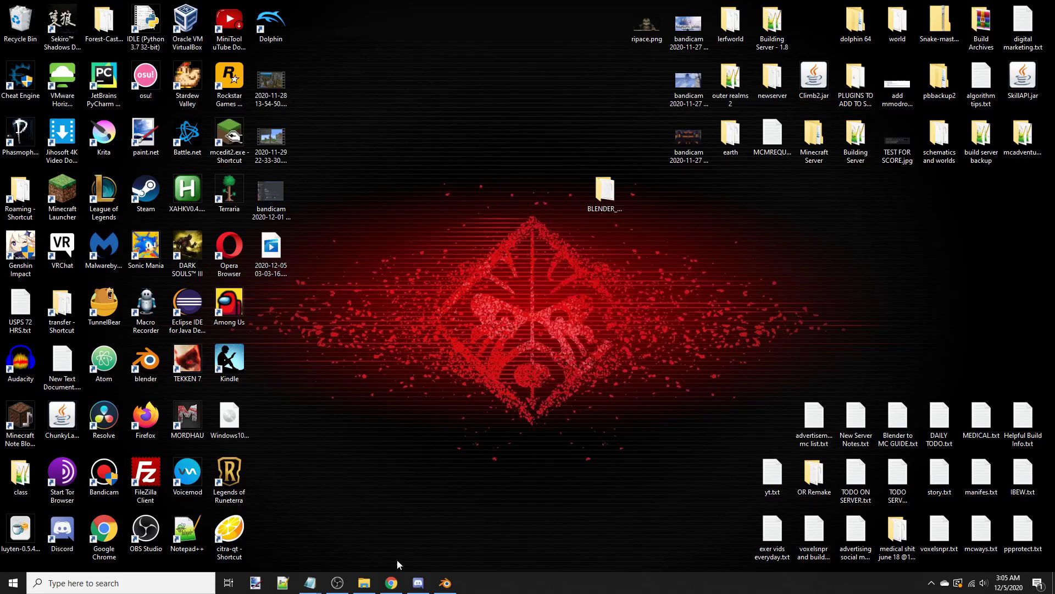
left_click(390, 582)
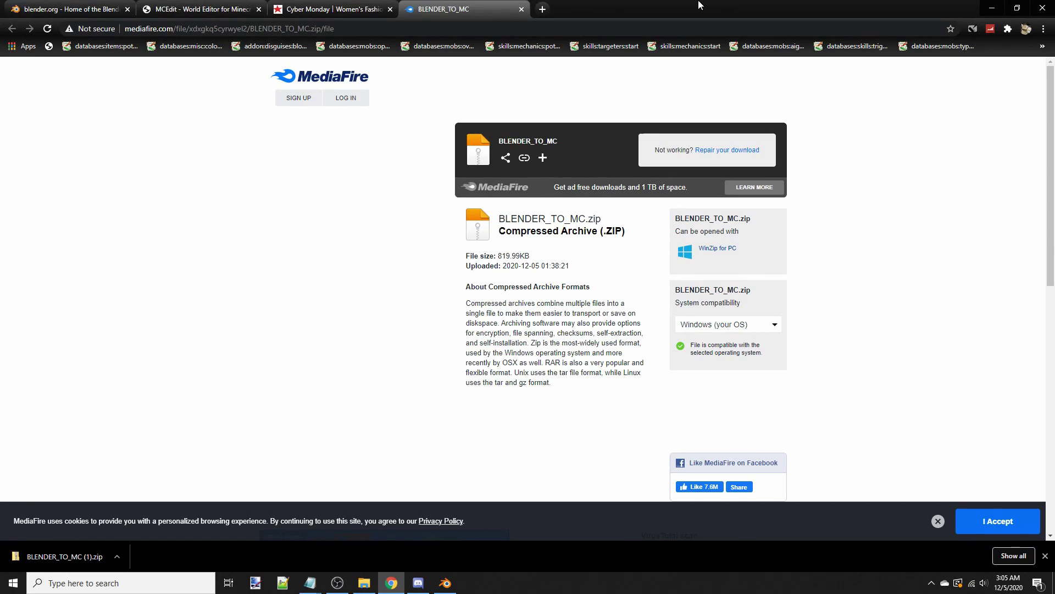
left_click(1044, 557)
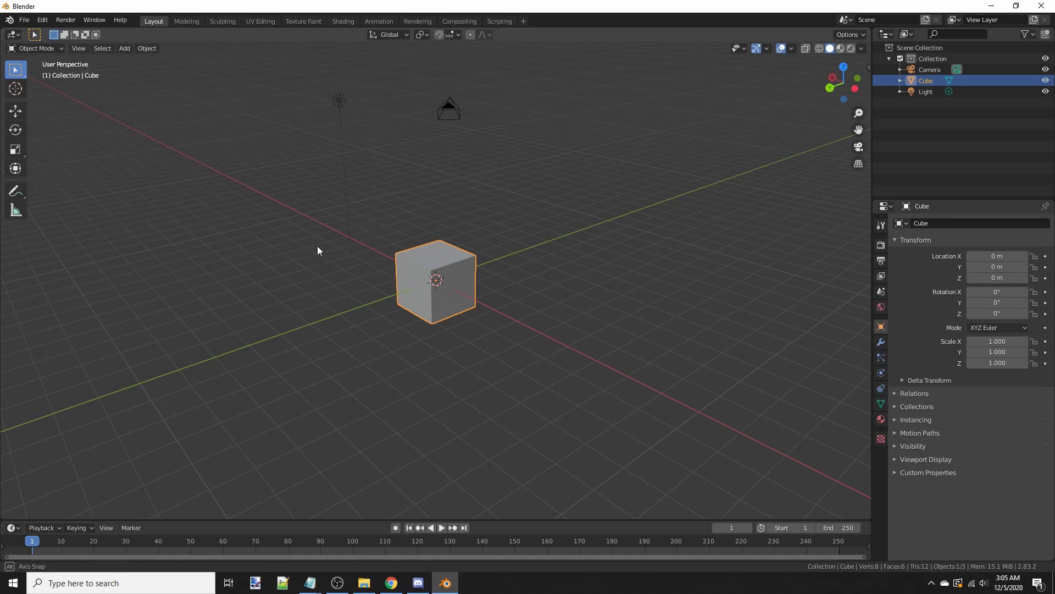
Step: Look through the scene's camera in Blender, leave the camera view and delete the camera
middle_click_drag(318, 247, 532, 232)
middle_click_drag(405, 222, 565, 299)
left_click(603, 229)
left_click(312, 119)
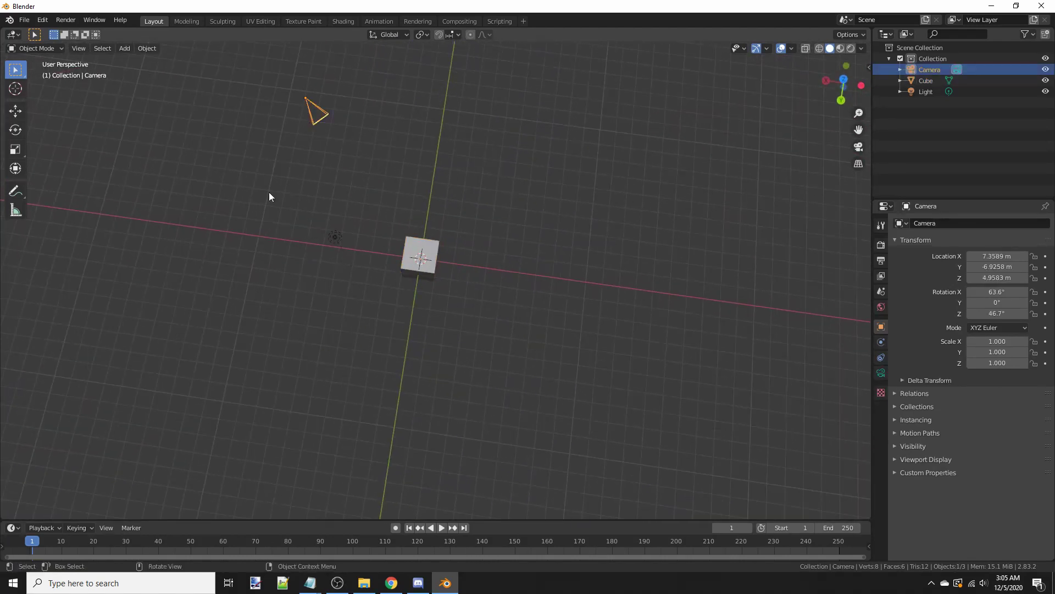
middle_click_drag(337, 143, 488, 142)
key("KP_0")
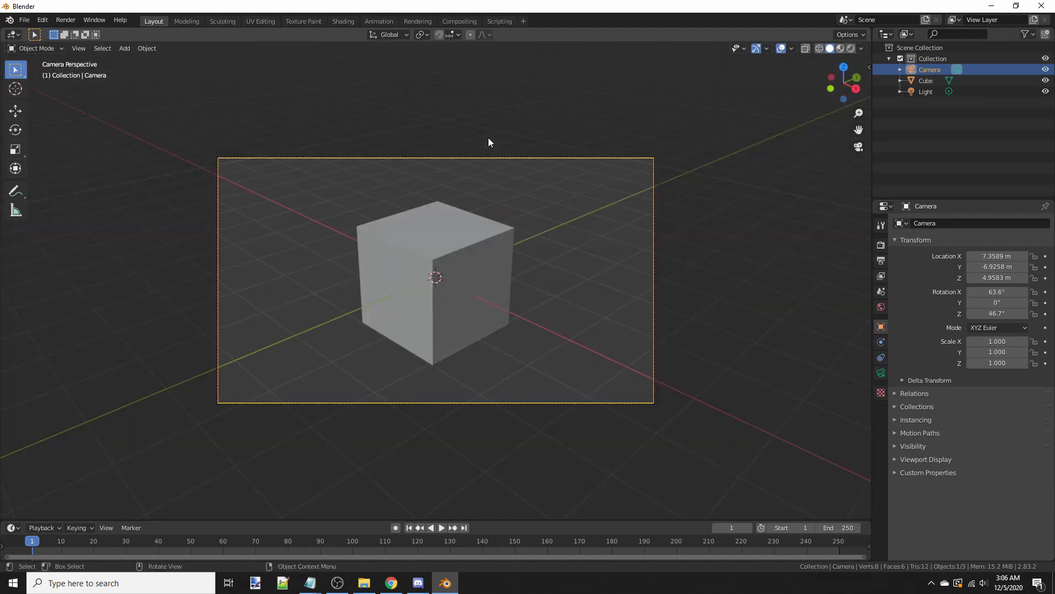
middle_click_drag(488, 142, 452, 136)
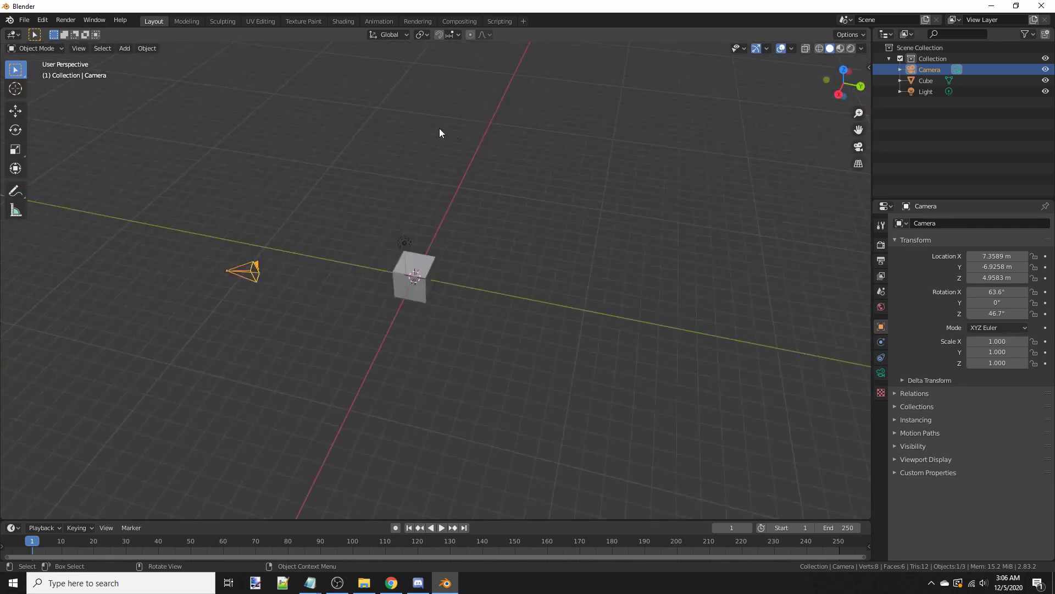
key("Delete")
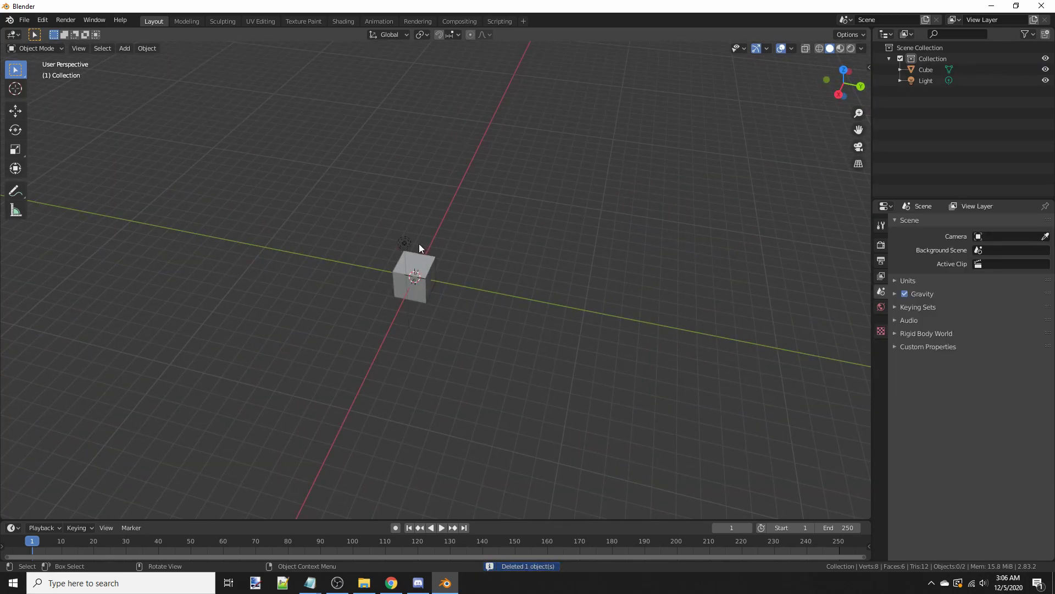
Step: Delete the light from the scene
middle_click_drag(507, 237, 560, 195)
left_click(344, 199)
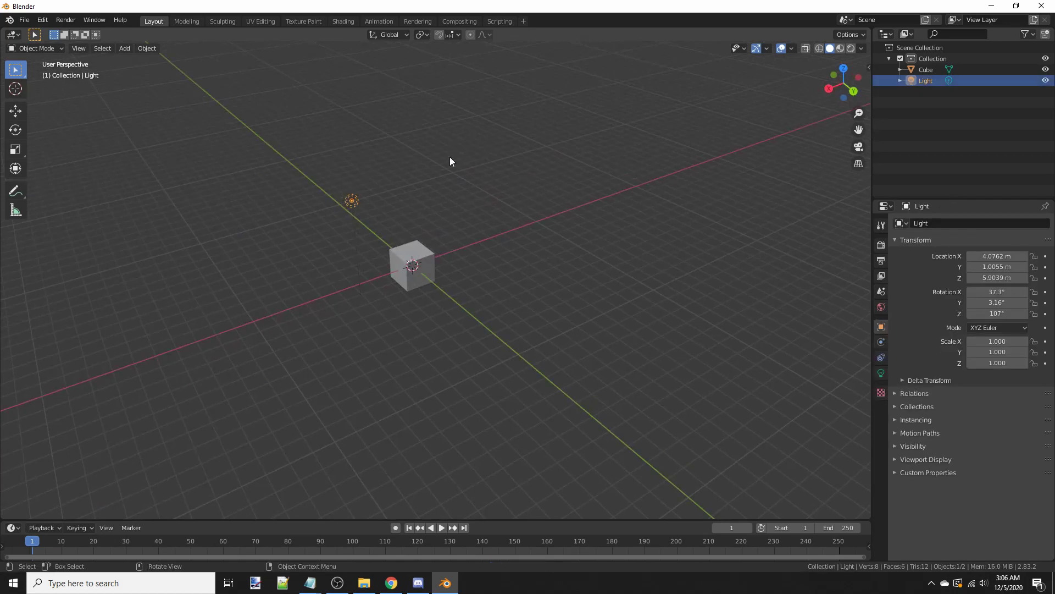
key("Delete")
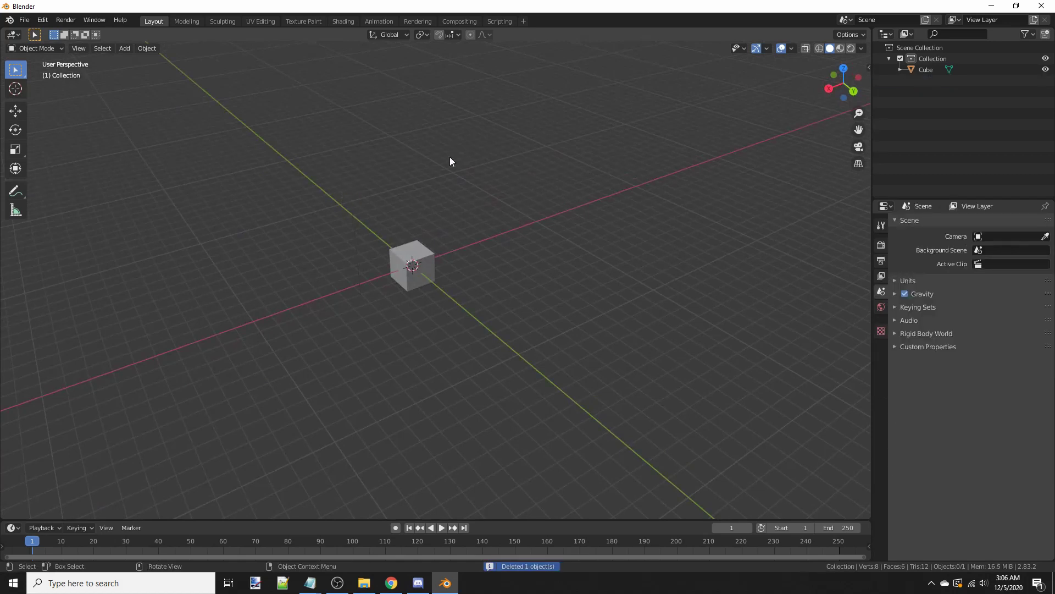
Step: Delete the default cube, leaving the scene collection empty
middle_click_drag(711, 212, 470, 203)
scroll(470, 203, "up", 3)
key("z")
left_click(719, 186)
middle_click_drag(510, 174, 586, 202, "shift")
left_click(491, 252)
key("Delete")
Step: Add a new cube mesh at the world origin
middle_click_drag(476, 245, 508, 268)
key("shift+a")
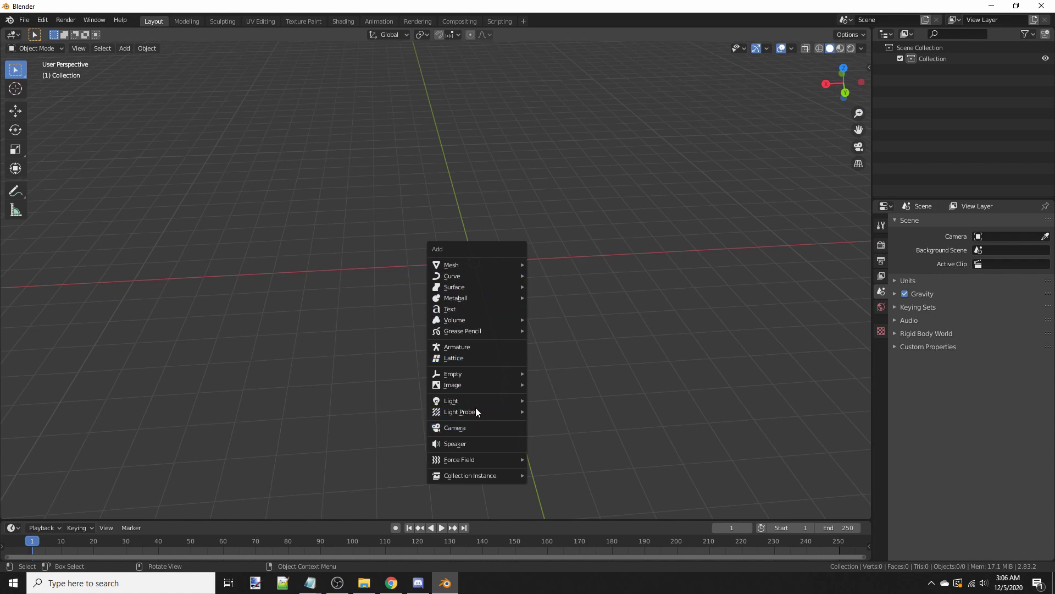
mouse_move(446, 265)
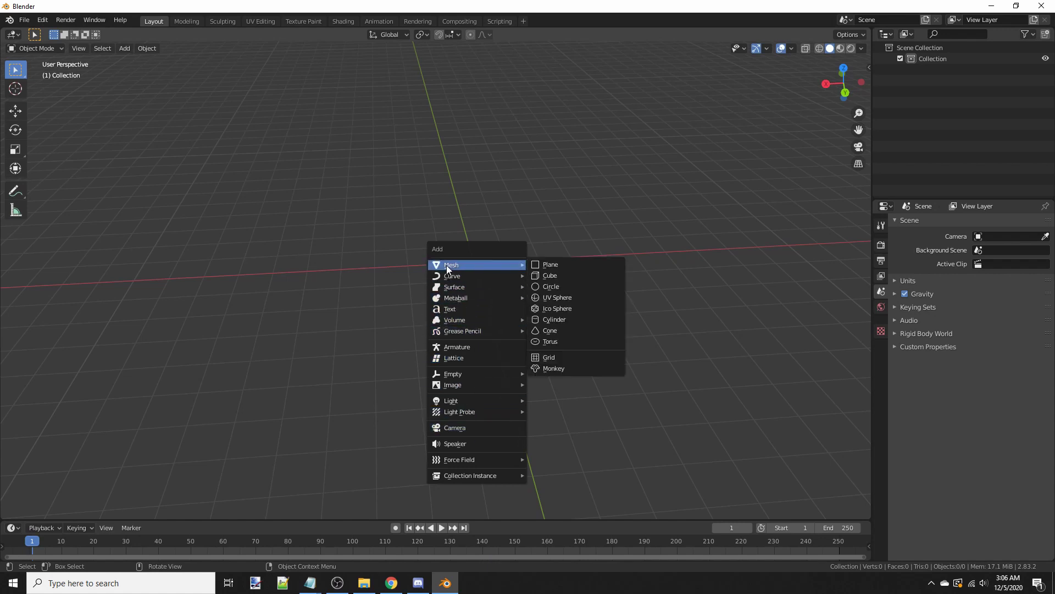
left_click(558, 276)
middle_click_drag(392, 309, 448, 294)
scroll(566, 292, "up", 3)
middle_click_drag(566, 292, 602, 265)
scroll(601, 265, "down", 4)
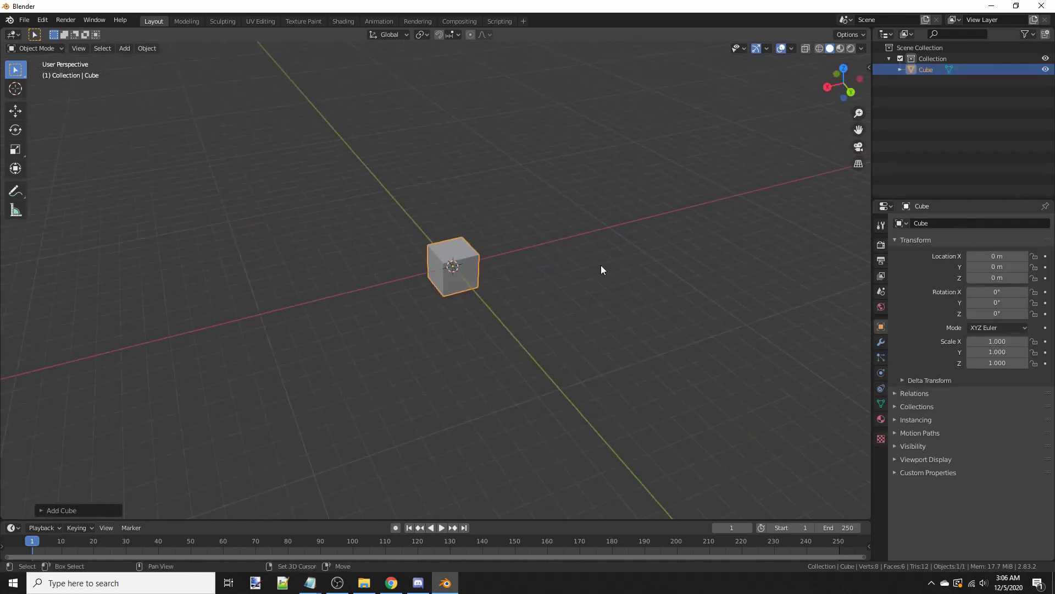
Step: Add a UV sphere and move it up along the Z axis to about 5.6 m above the origin
key("shift+a")
left_click(667, 297)
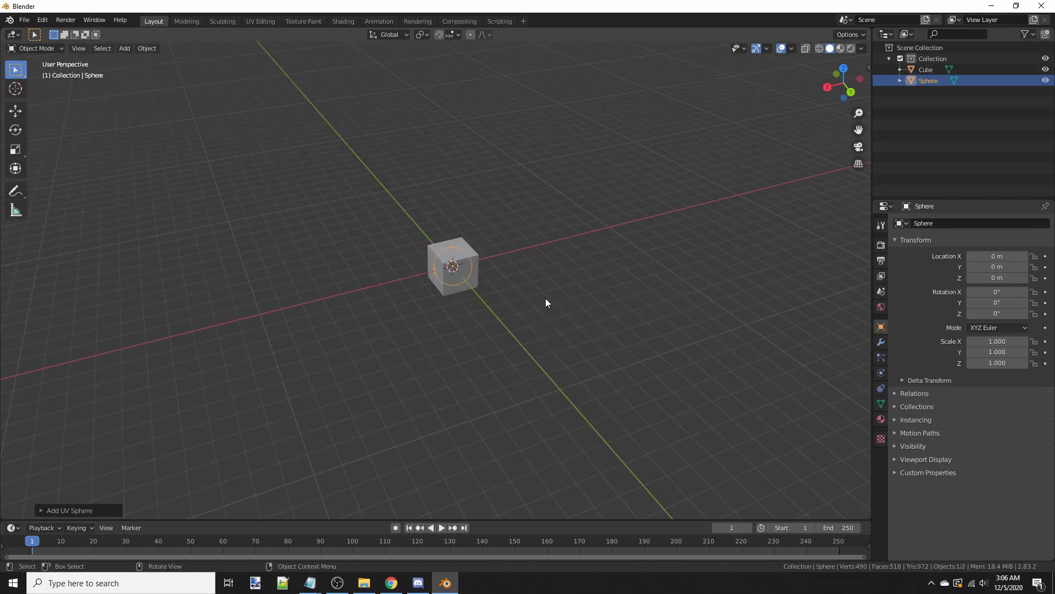
key("g")
key("z")
left_click(490, 230)
Step: Try adding a cylinder and moving it along the Z axis, and remove it again
key("shift+a")
mouse_move(498, 228)
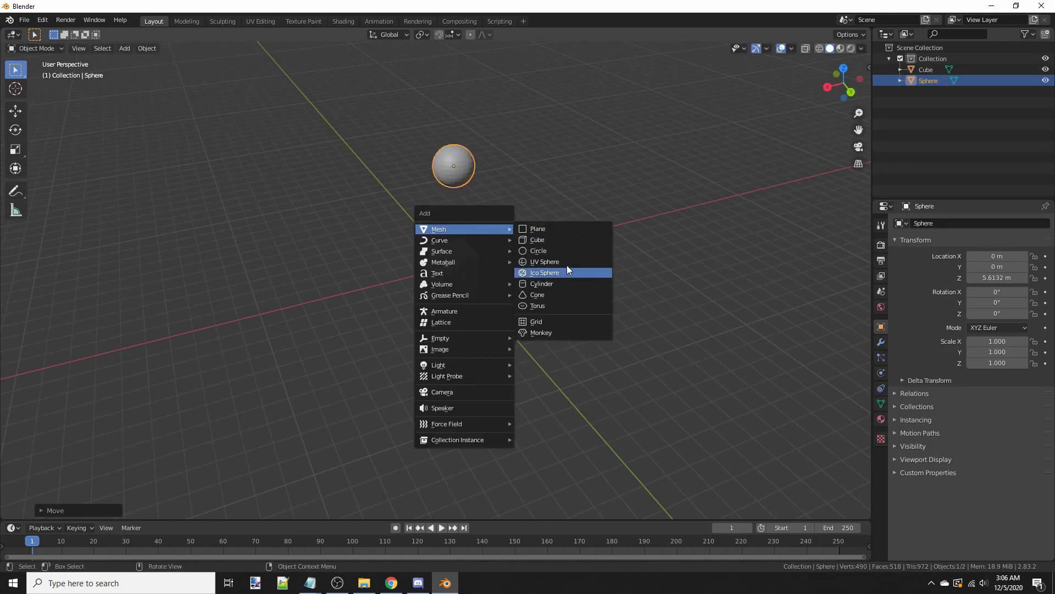
left_click(549, 283)
key("g")
key("z")
left_click(577, 187)
key("Delete")
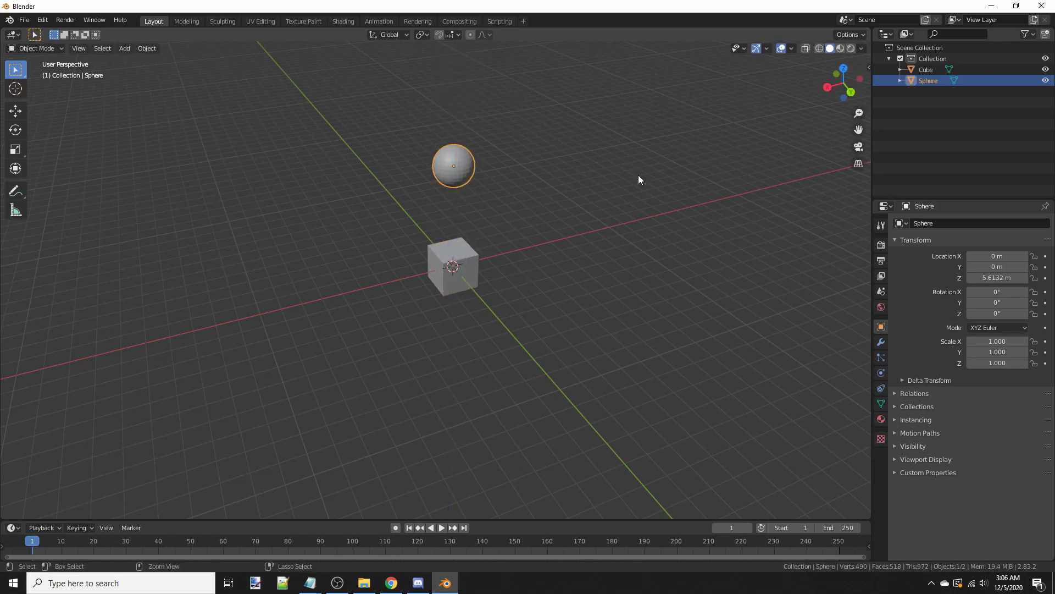
Step: Try deleting the sphere, and undo back until the removed cylinder above it is restored
key("alt+g")
key("Delete")
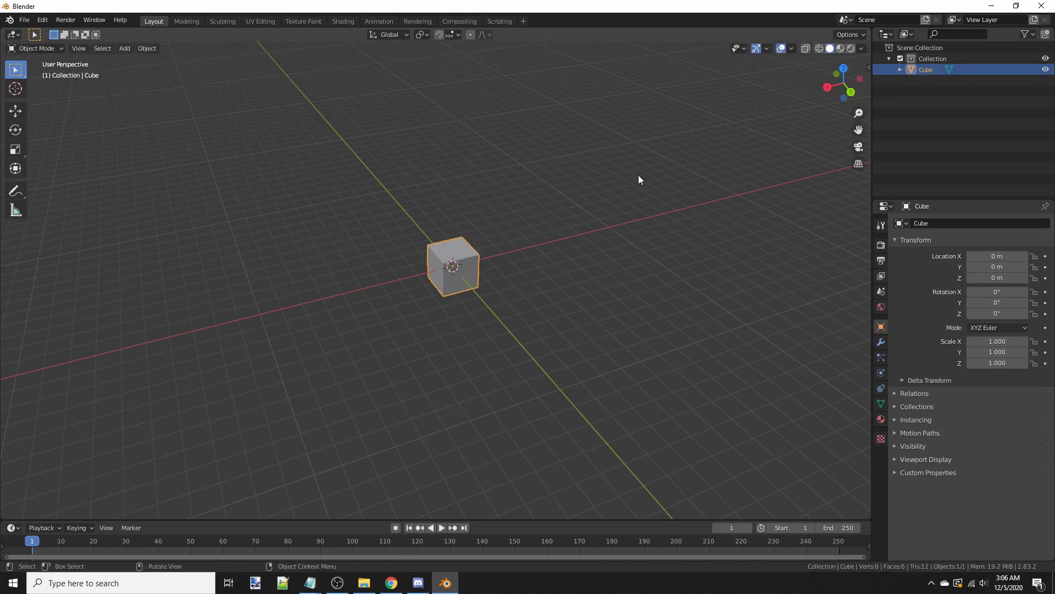
key("ctrl+z")
key("ctrl+z")
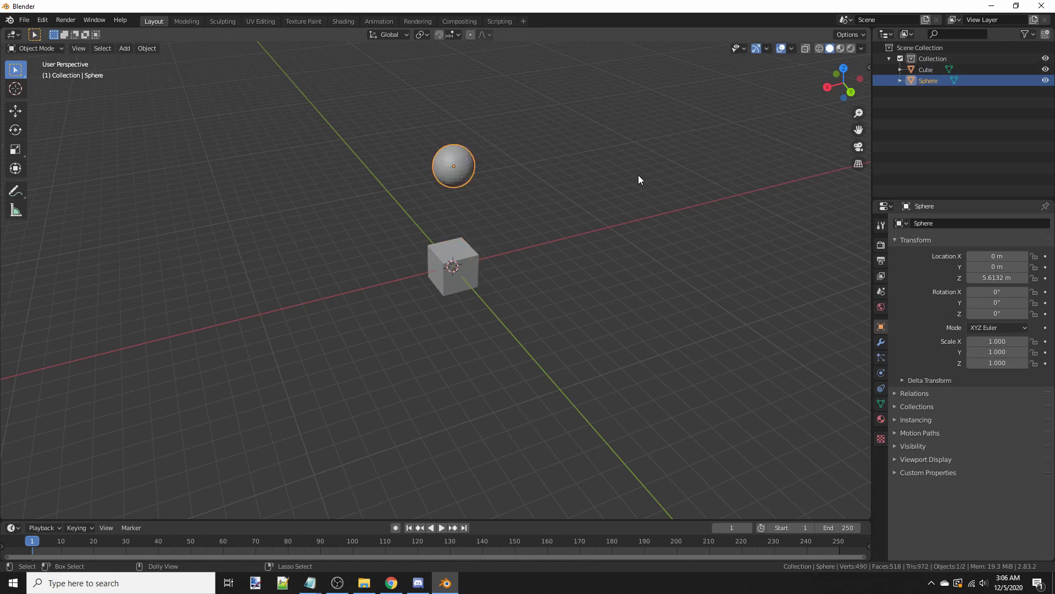
key("ctrl+z")
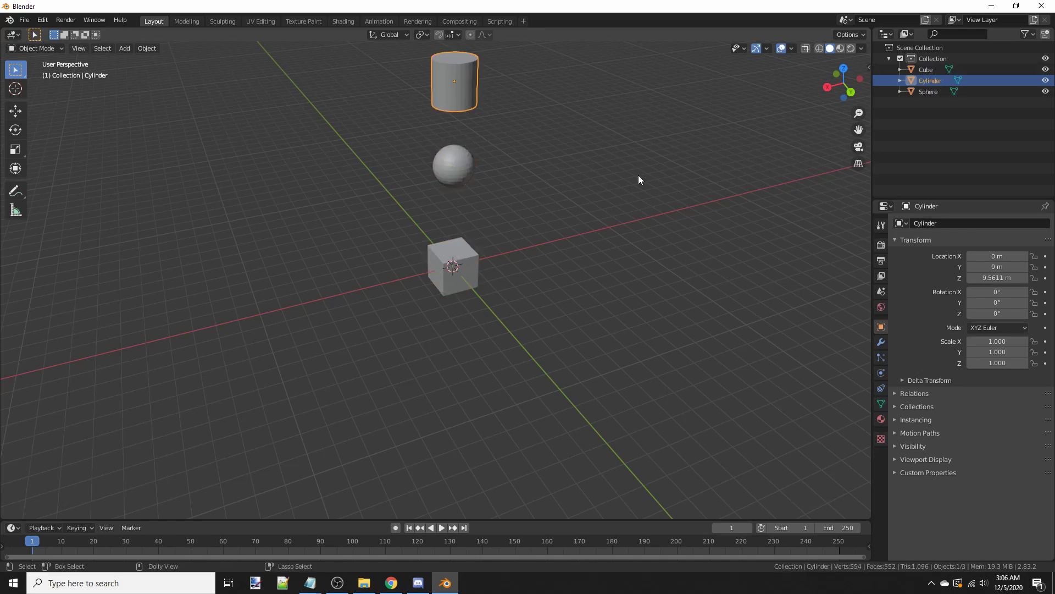
Step: Select the cylinder and the sphere together and delete both, keeping only the cube
left_click(629, 162)
middle_click_drag(496, 166, 642, 164)
middle_click_drag(493, 121, 550, 173, "shift")
left_click_drag(606, 108, 416, 268)
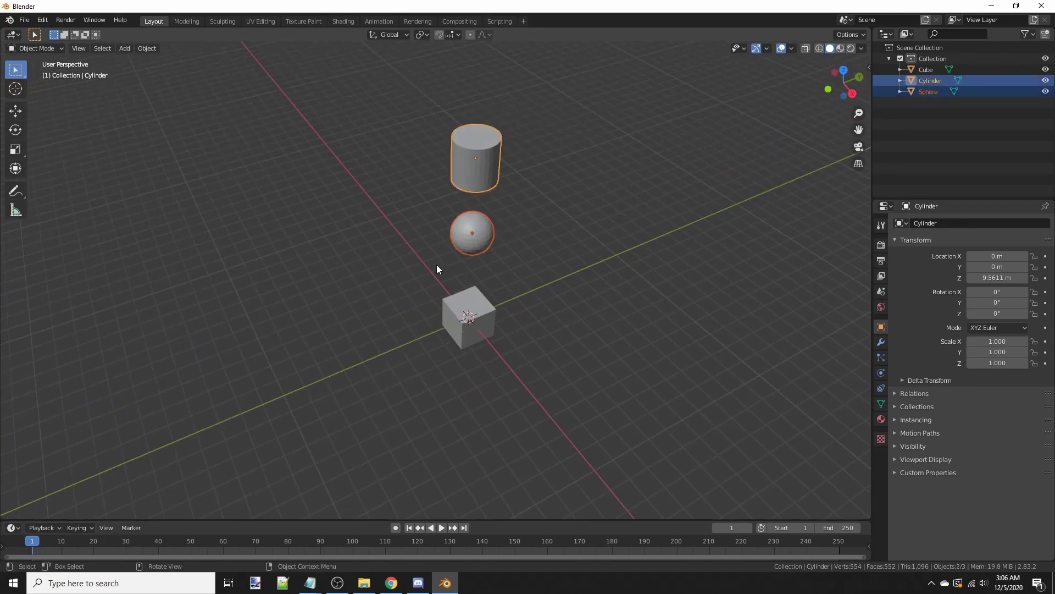
key("Delete")
Step: Add a monkey mesh and move it up along the Z axis above the cube
middle_click_drag(681, 238, 539, 264)
middle_click_drag(633, 260, 483, 266)
key("shift+a")
mouse_move(481, 264)
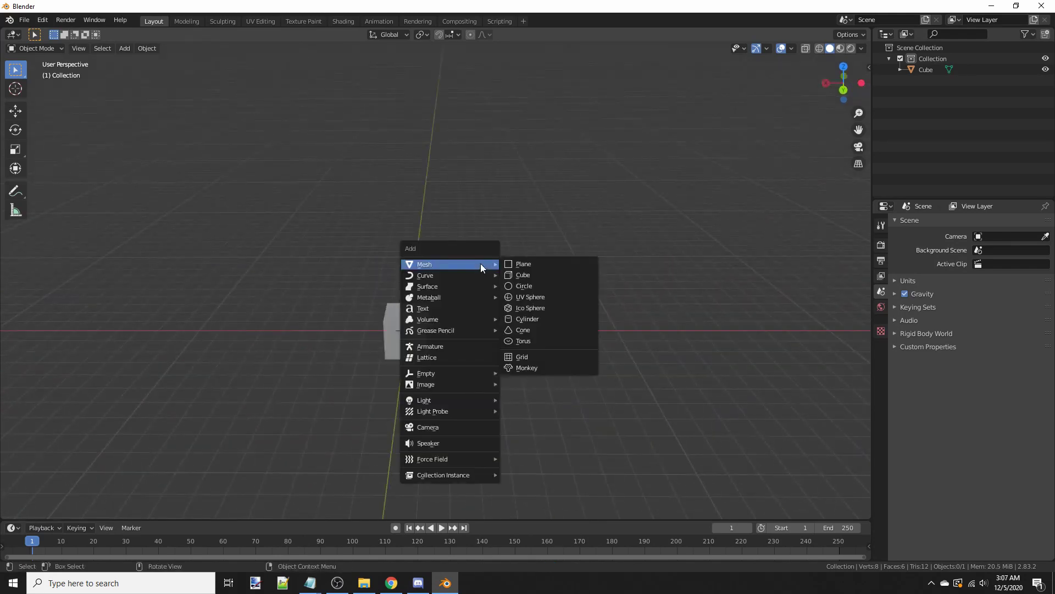
left_click(545, 369)
key("g")
key("z")
left_click(451, 175)
middle_click_drag(621, 222, 468, 296)
scroll(513, 228, "up", 4)
Step: Select the cube and move it along the X axis to about -0.39 m
left_click(476, 424)
middle_click_drag(476, 423, 499, 343)
key("g")
key("z")
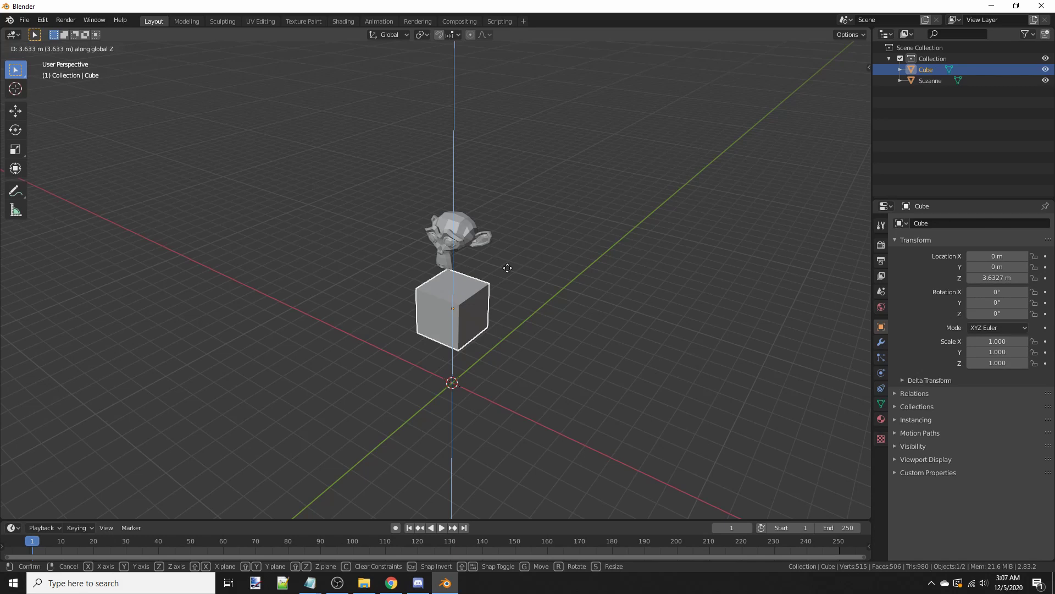
key("x")
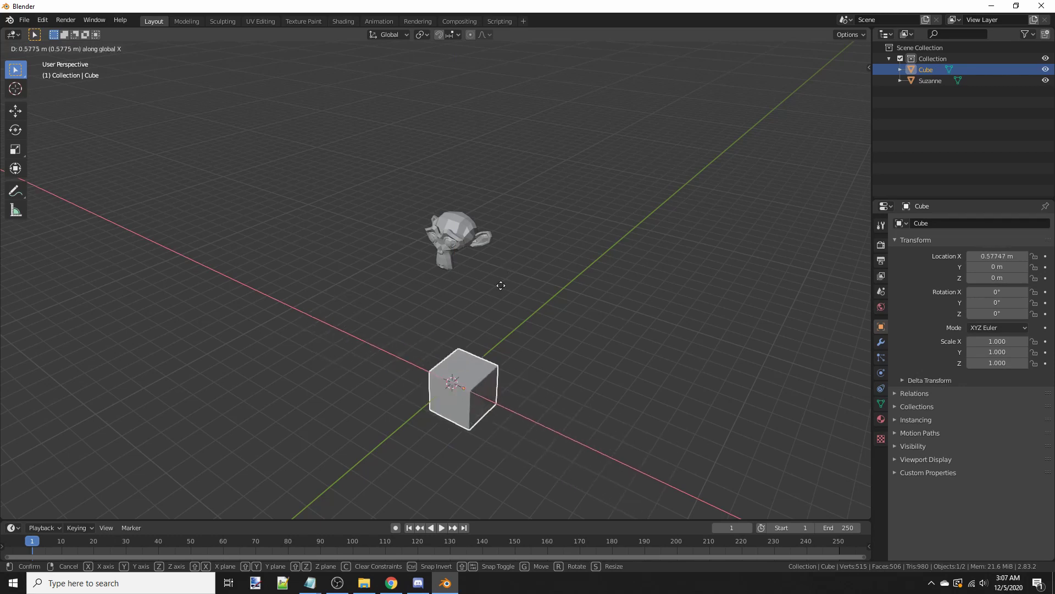
left_click(552, 301)
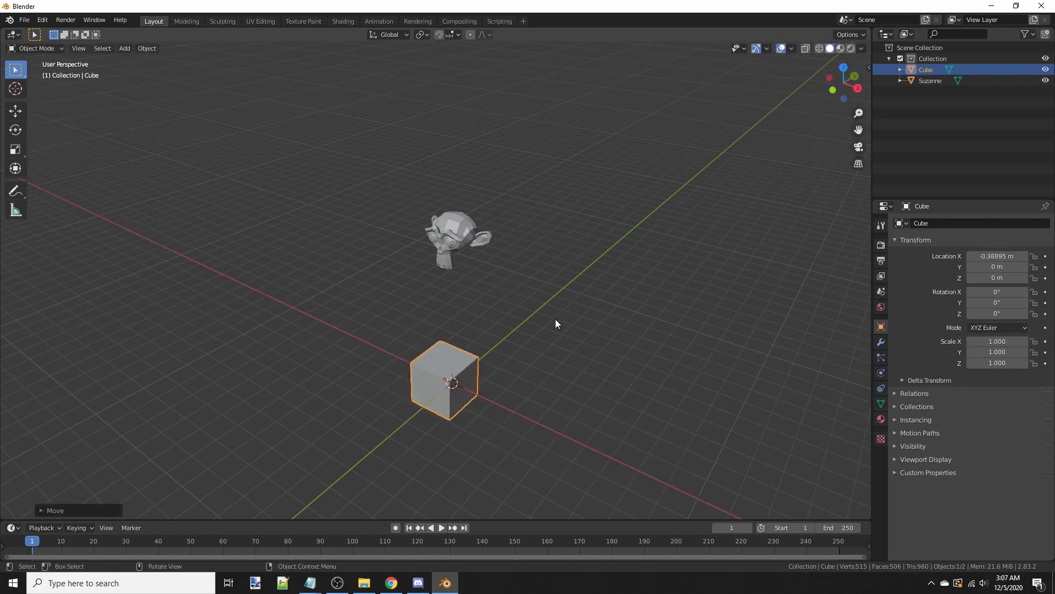
Step: Move the cube along the Y axis to about -0.82 m and up along the Z axis to about 3.57 m
key("g")
key("y")
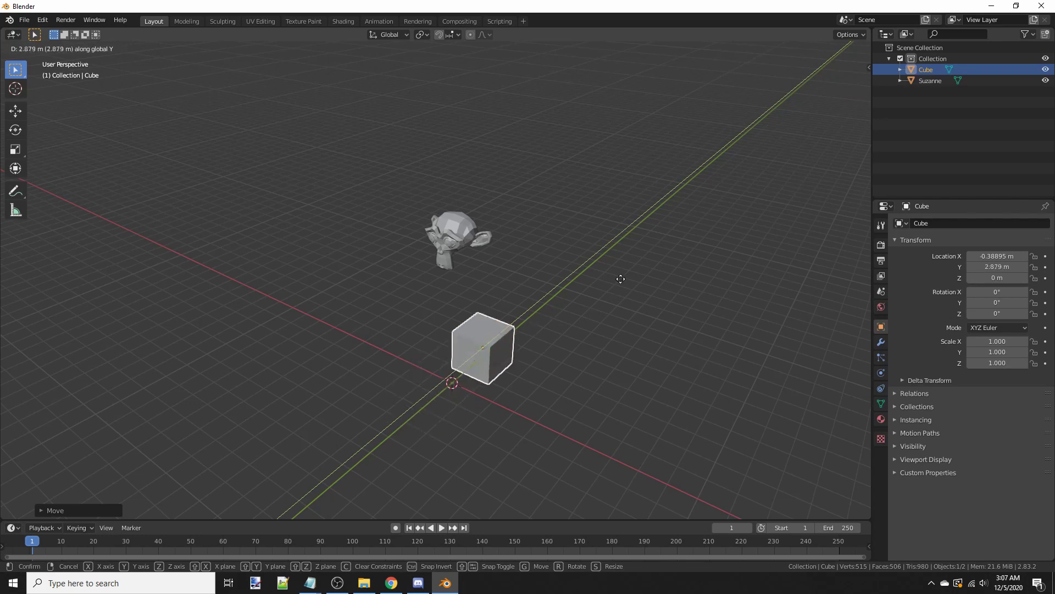
left_click(529, 317)
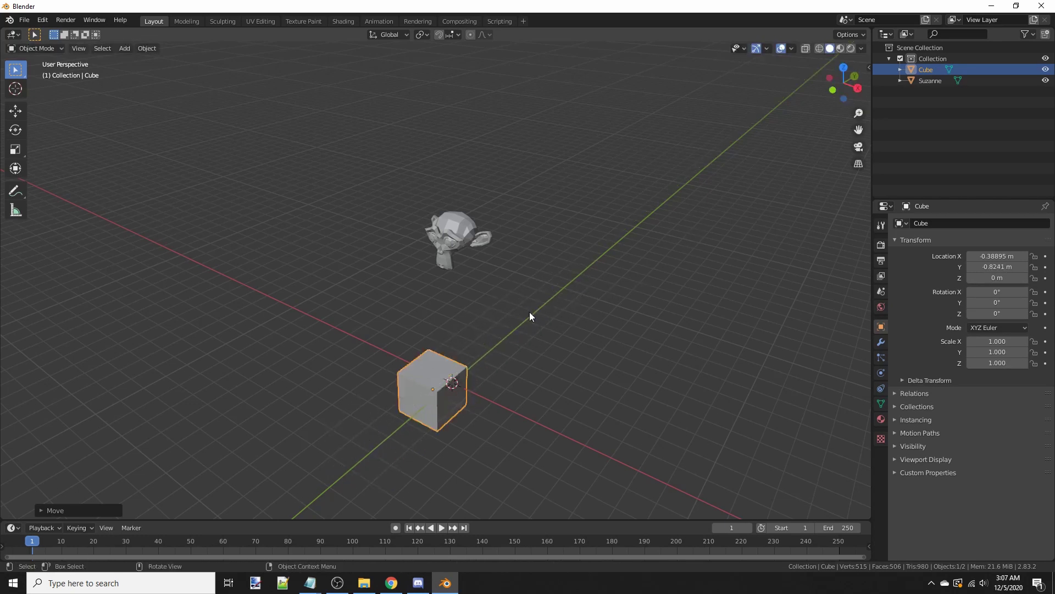
key("g")
key("z")
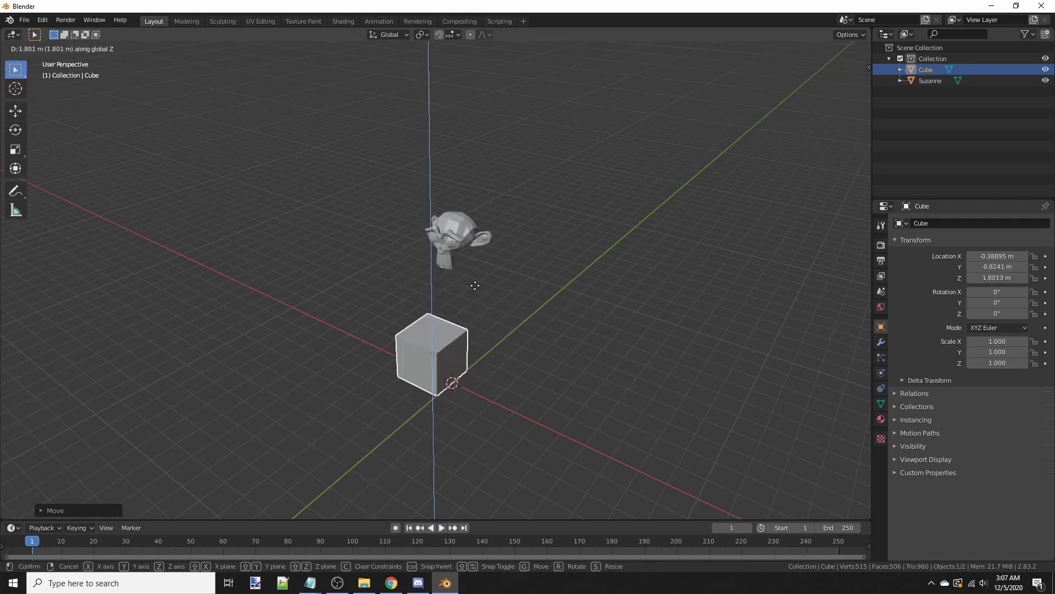
left_click(407, 302)
mouse_move(406, 303)
middle_mouse_down()
mouse_move(505, 284)
mouse_move(417, 285)
middle_mouse_up()
Step: Try rotating the cube freely and around the X, Y and Z axes, and undo the rotation
key("r")
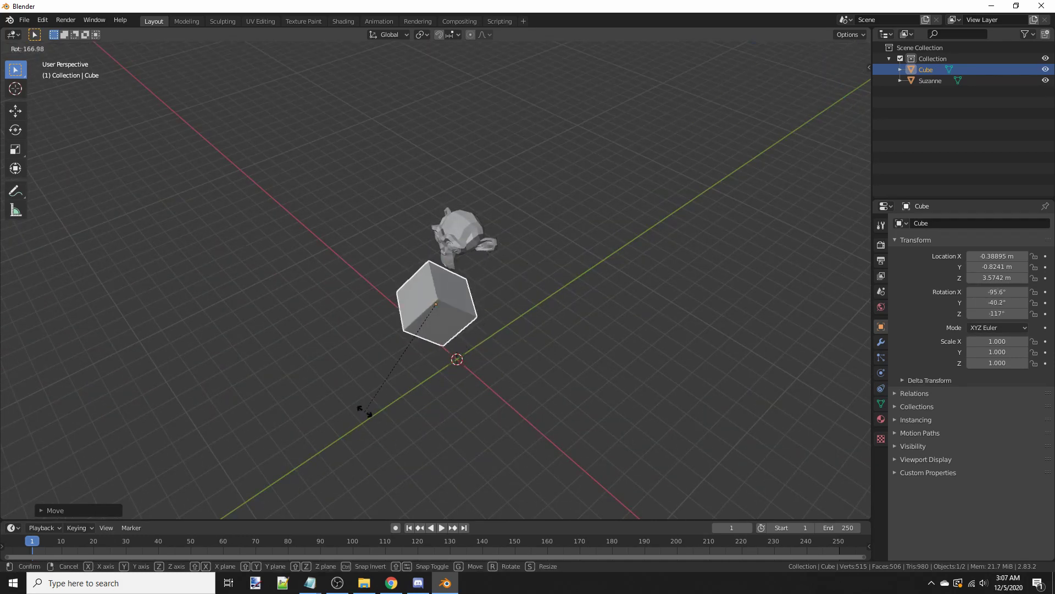
key("Escape")
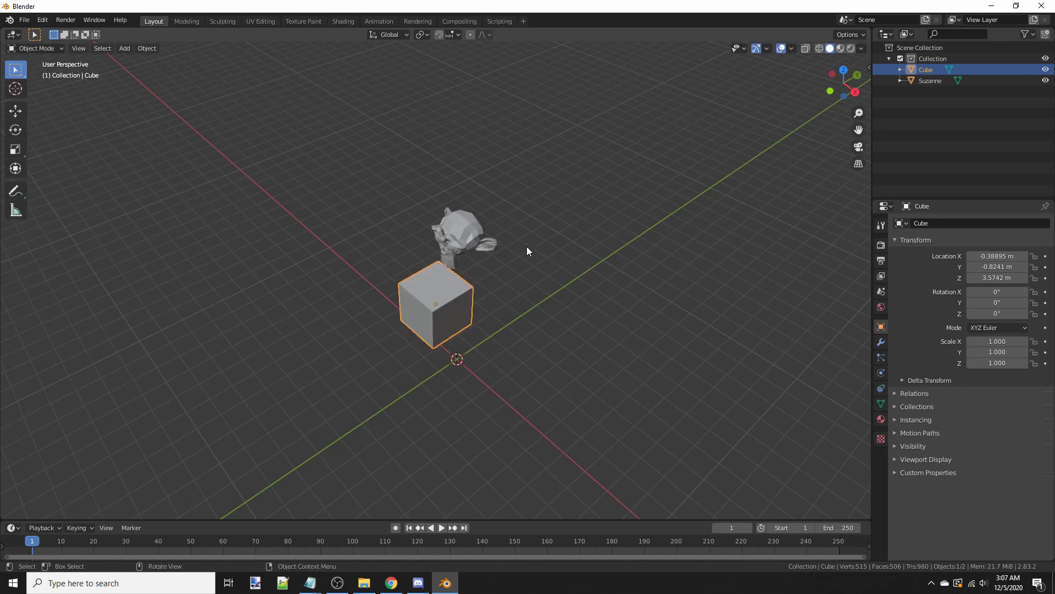
key("r")
key("x")
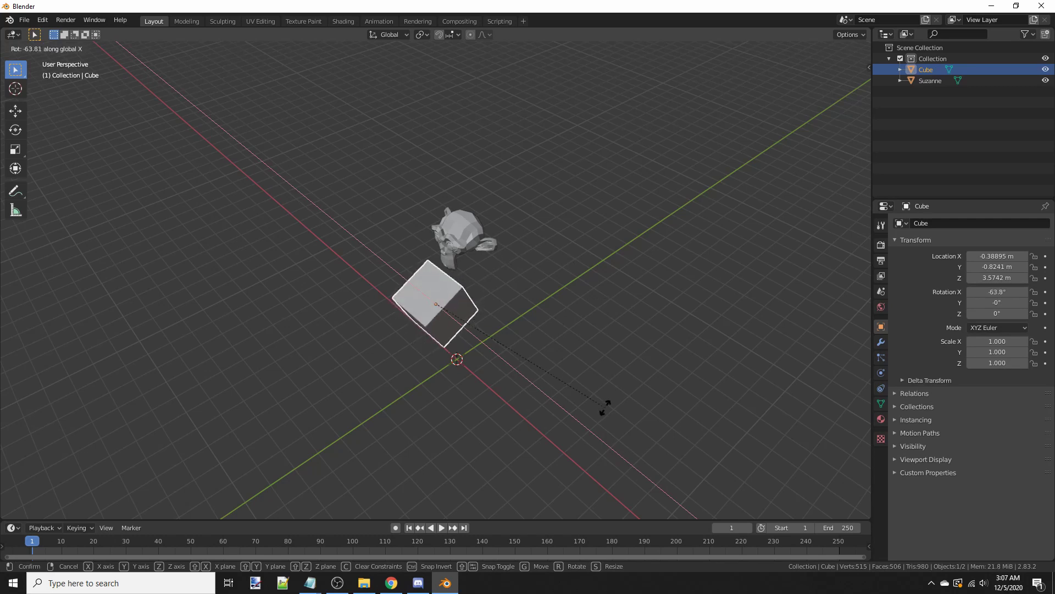
key("y")
key("z")
left_click(316, 309)
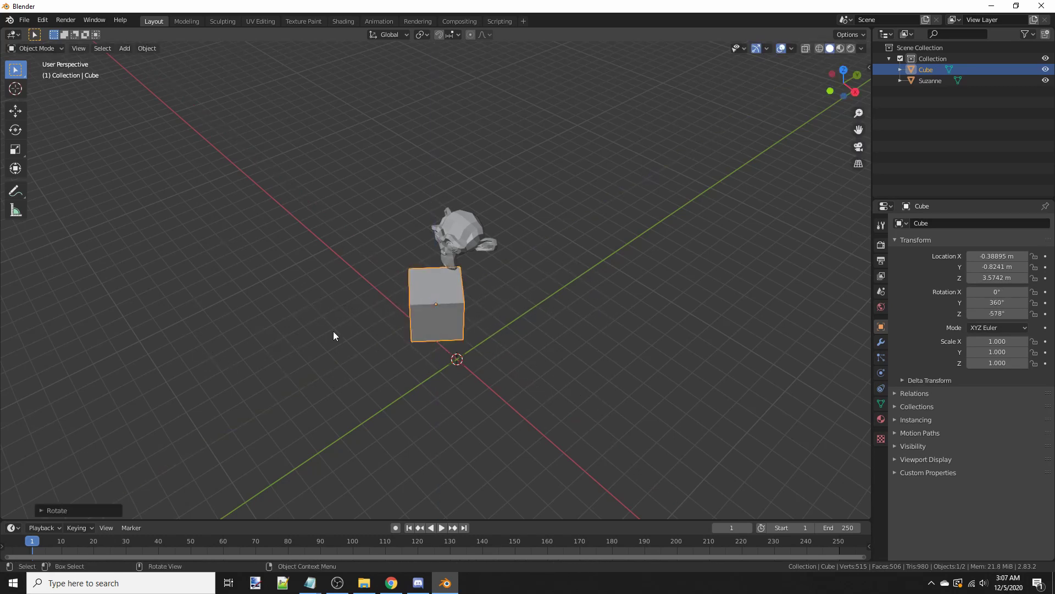
middle_click_drag(431, 320, 606, 261)
key("ctrl+z")
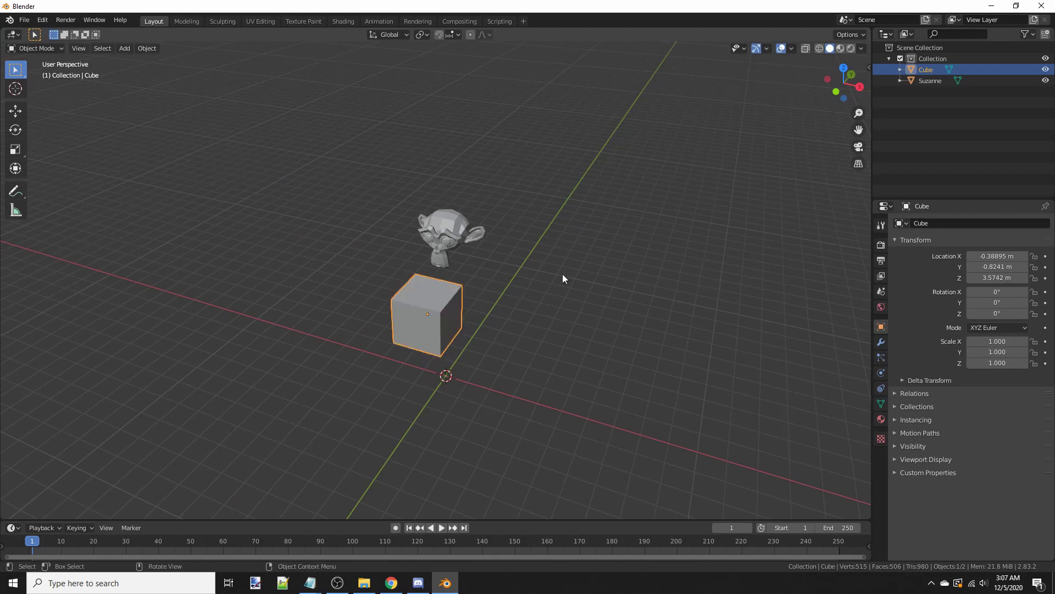
Step: Move the cube along the Y axis to about 1.07 m, roughly beneath the monkey head
middle_click_drag(586, 265, 563, 229)
scroll(562, 229, "up", 5)
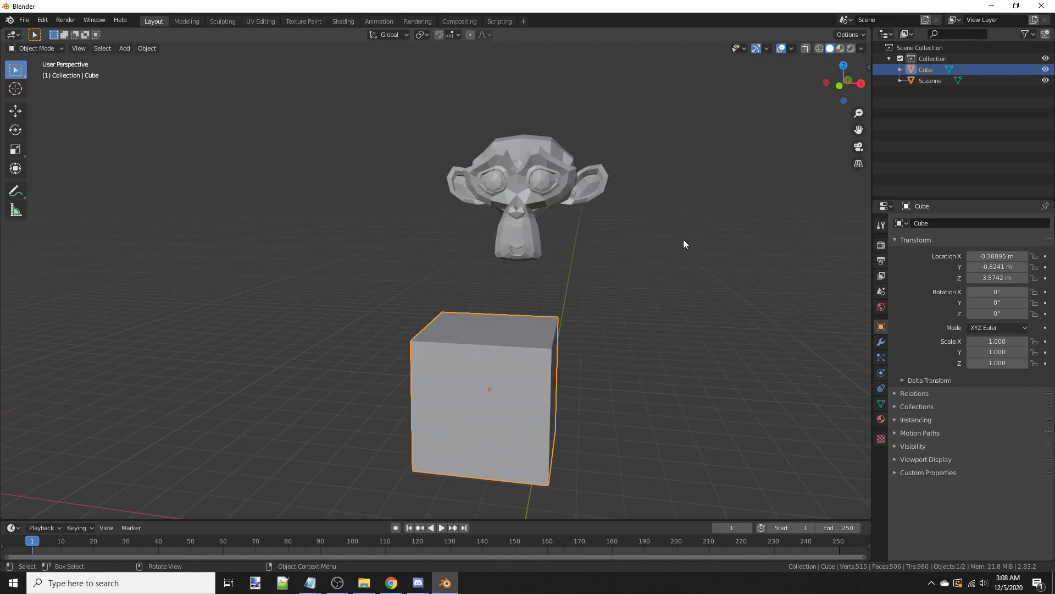
middle_click_drag(684, 238, 621, 248)
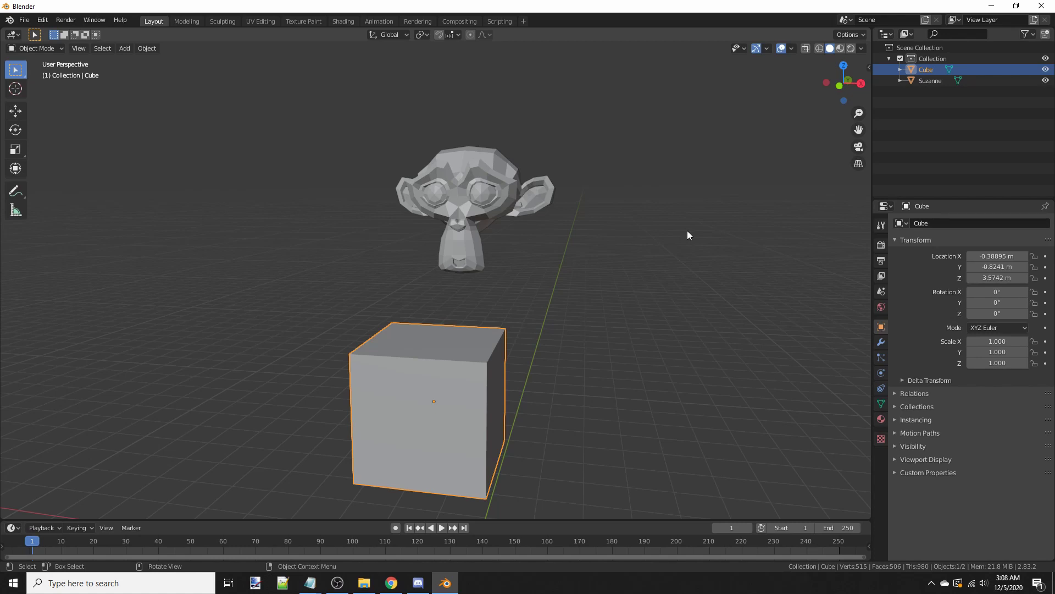
middle_click_drag(717, 239, 608, 275)
middle_click_drag(379, 259, 434, 232)
key("g")
key("y")
left_click(480, 230)
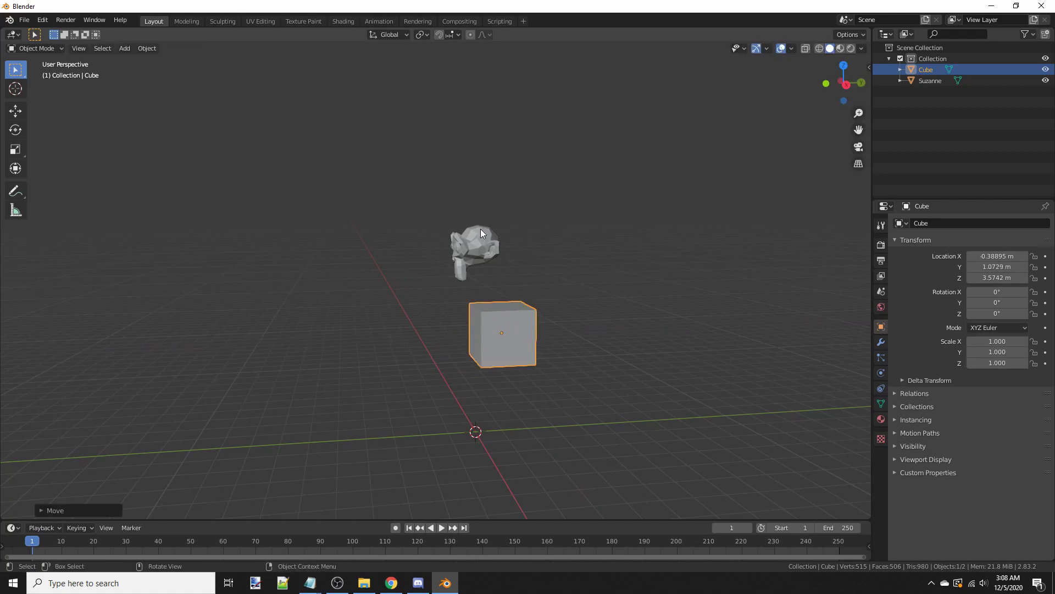
Step: Try Sculpt Mode on the cube, and switch the cube to Edit Mode
middle_click_drag(571, 241, 534, 201)
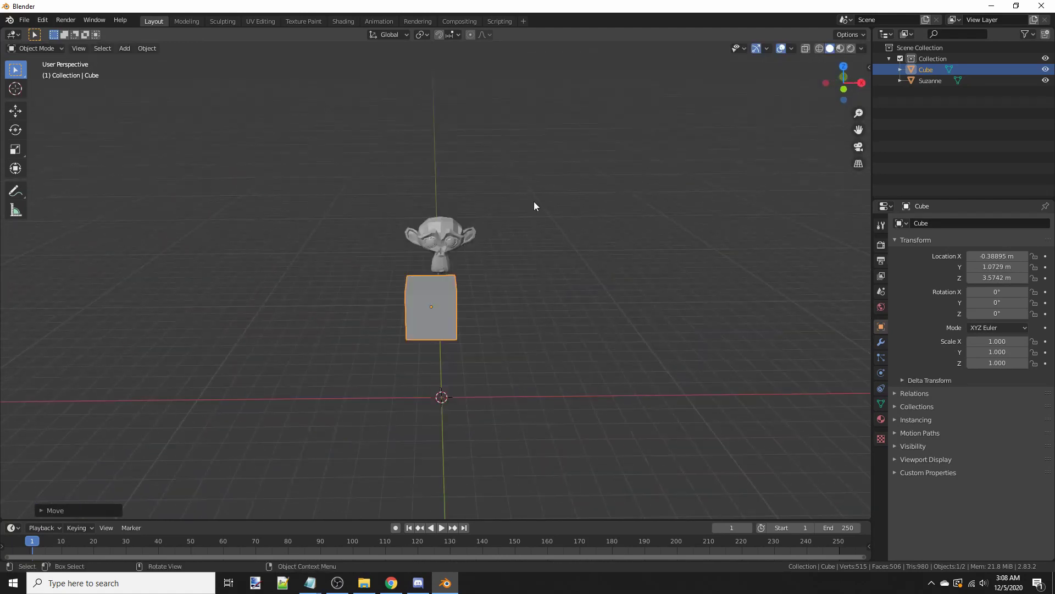
left_click(38, 48)
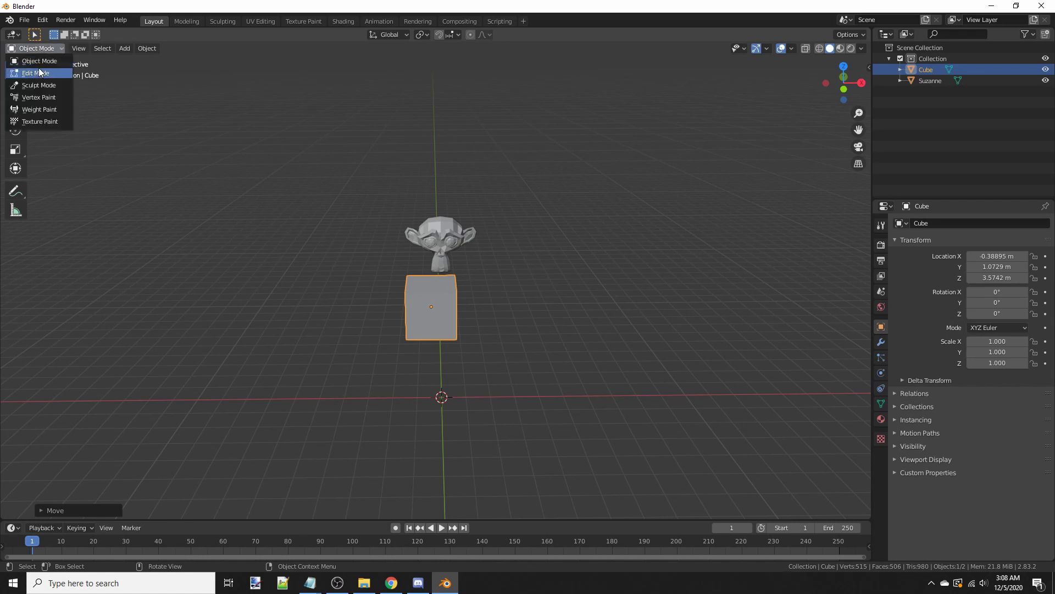
left_click(35, 73)
left_click(36, 48)
left_click(40, 85)
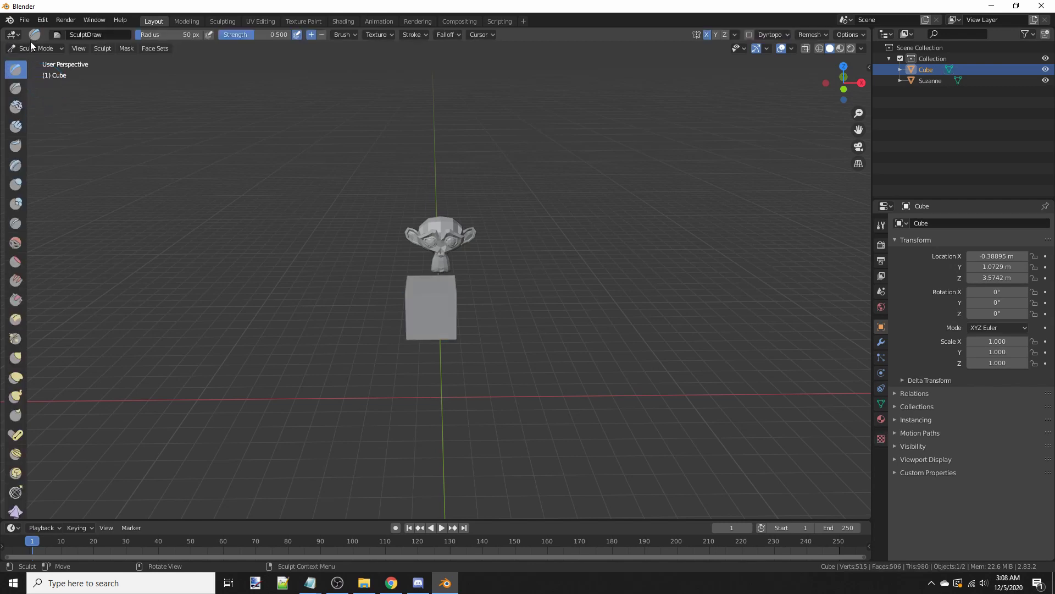
left_click(33, 48)
left_click(35, 72)
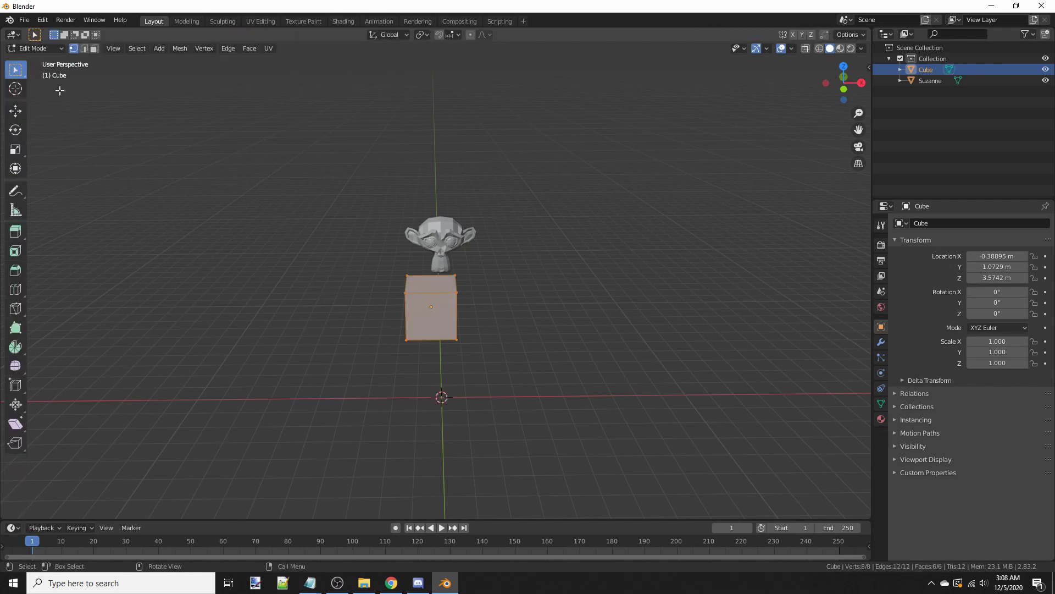
Step: Subdivide the whole cube mesh three times with all its vertices selected
scroll(591, 294, "up", 4)
middle_click_drag(585, 271, 495, 340)
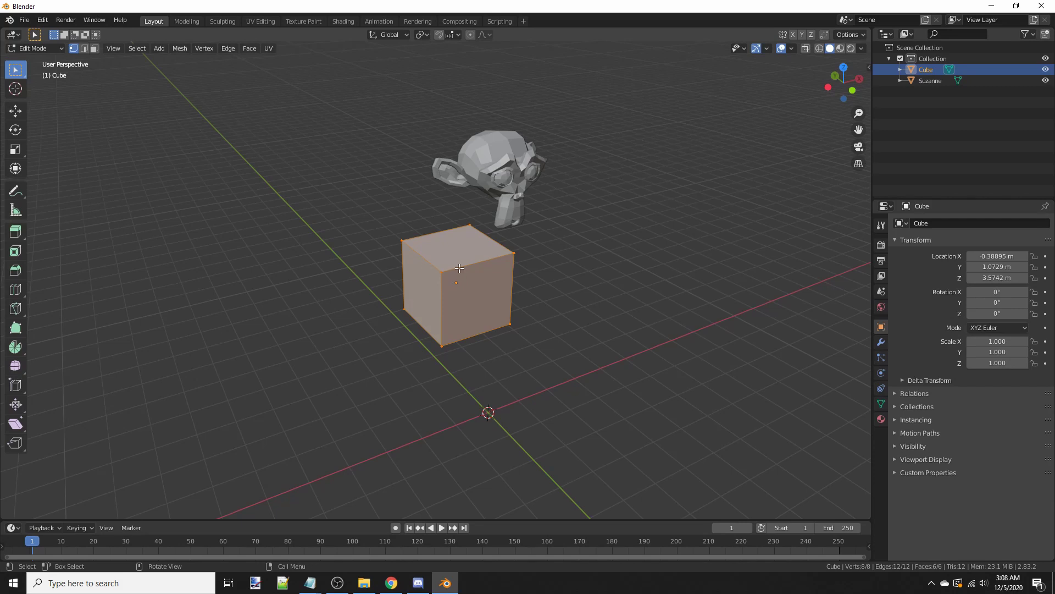
right_click(597, 232)
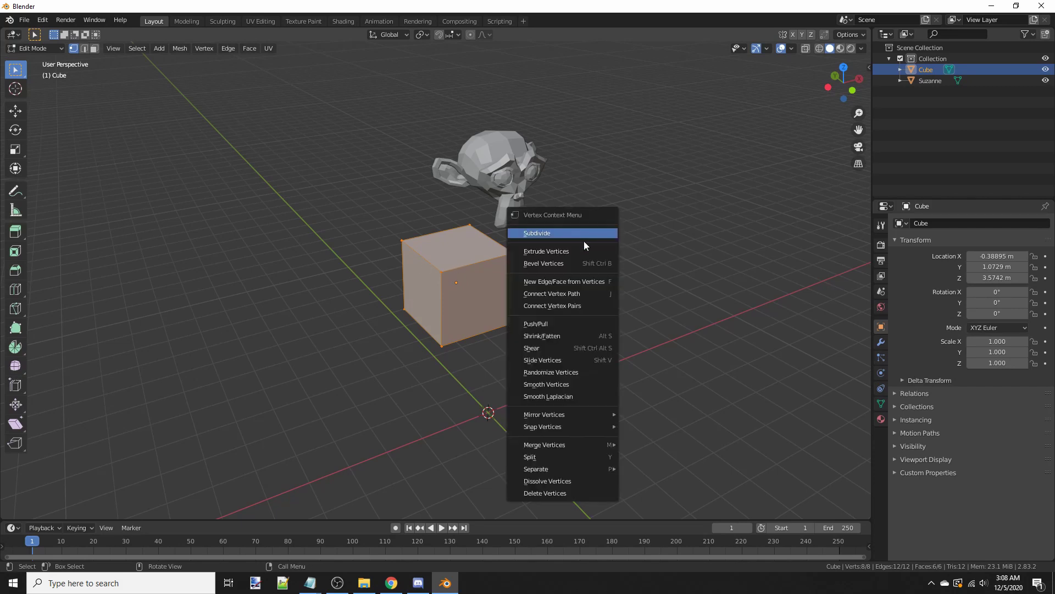
left_click(584, 240)
right_click(584, 240)
left_click(591, 240)
right_click(586, 240)
left_click(587, 241)
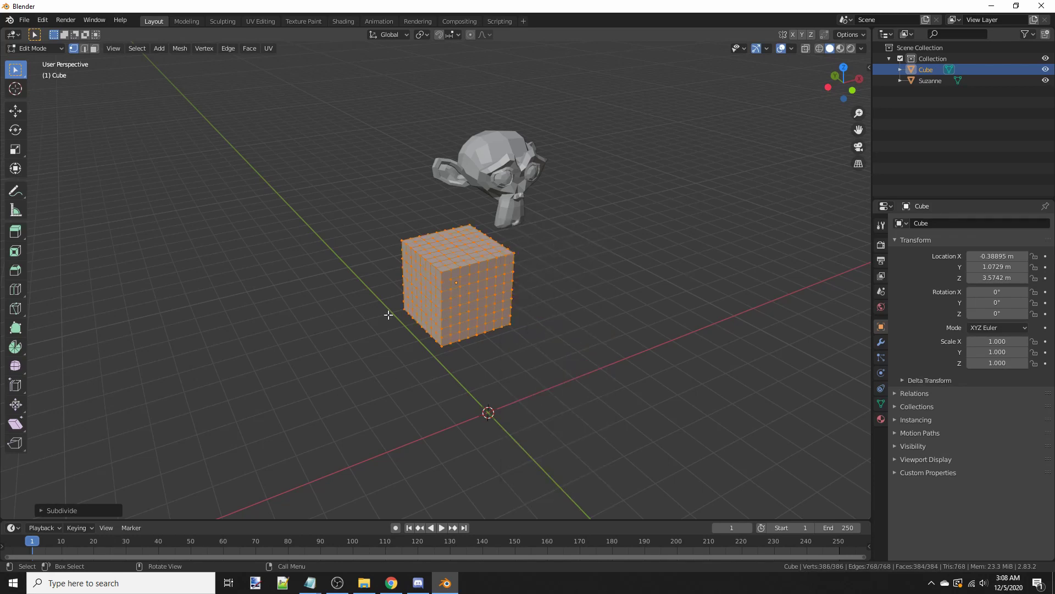
Step: Examine the subdivided cube's vertex grid up close and from several angles
middle_click_drag(599, 301, 563, 259)
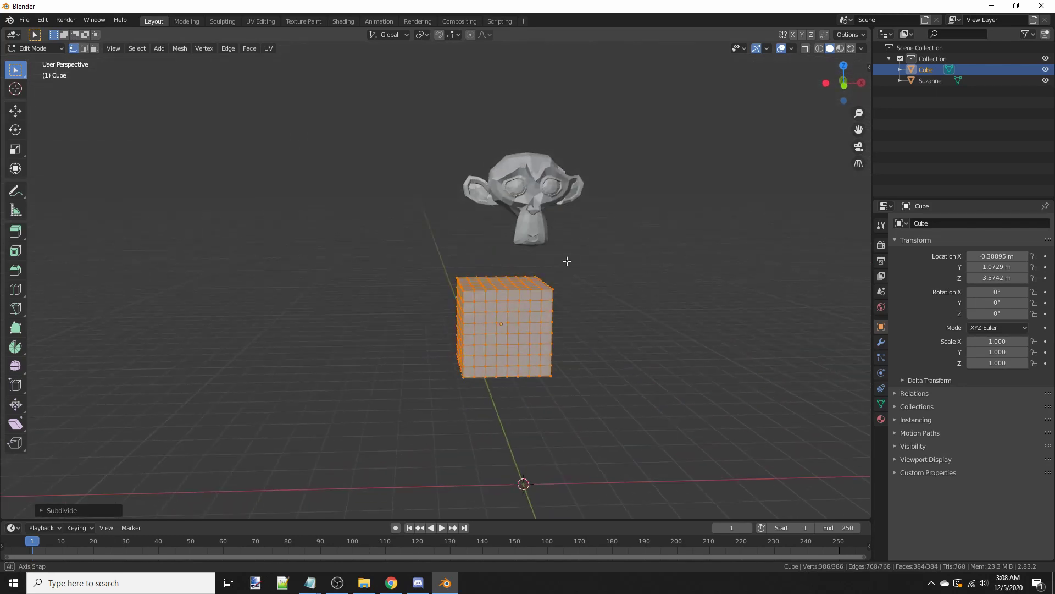
middle_click_drag(452, 314, 495, 352)
scroll(456, 300, "up", 4)
scroll(572, 307, "down", 3)
middle_click_drag(572, 307, 426, 269)
scroll(517, 314, "up", 3)
scroll(462, 259, "up", 3)
scroll(569, 267, "down", 6)
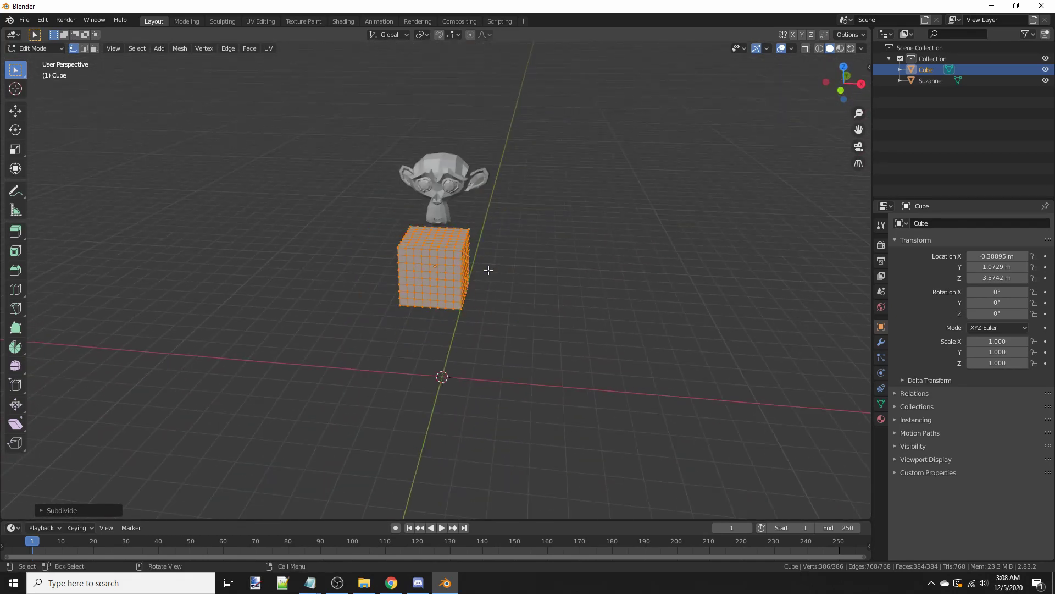
scroll(385, 276, "up", 3)
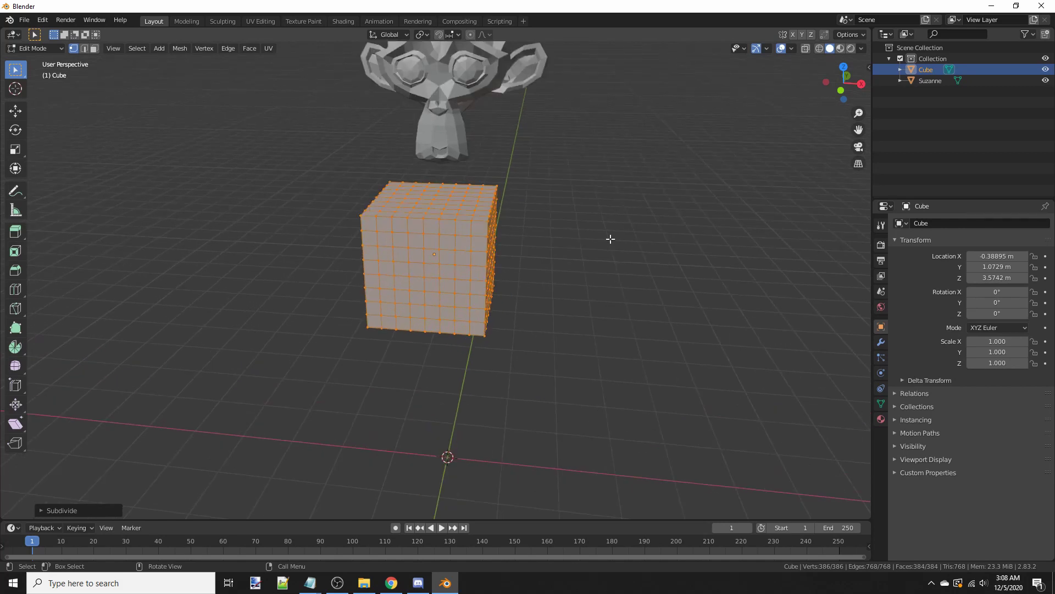
scroll(545, 228, "down", 3)
middle_click_drag(346, 247, 488, 222)
Step: Return the subdivided cube to Object Mode
key("Tab")
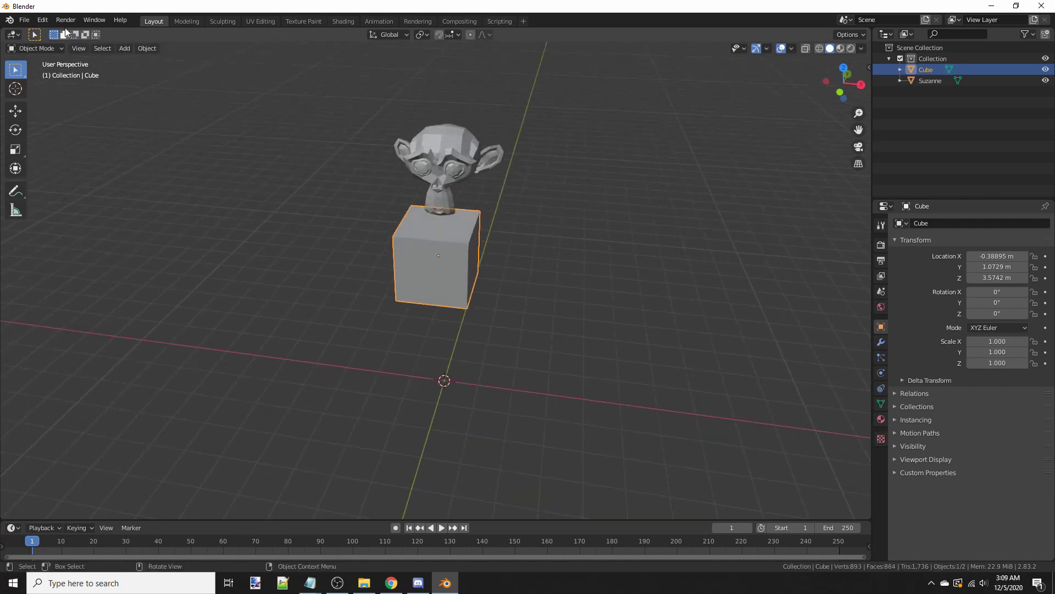
left_click(38, 48)
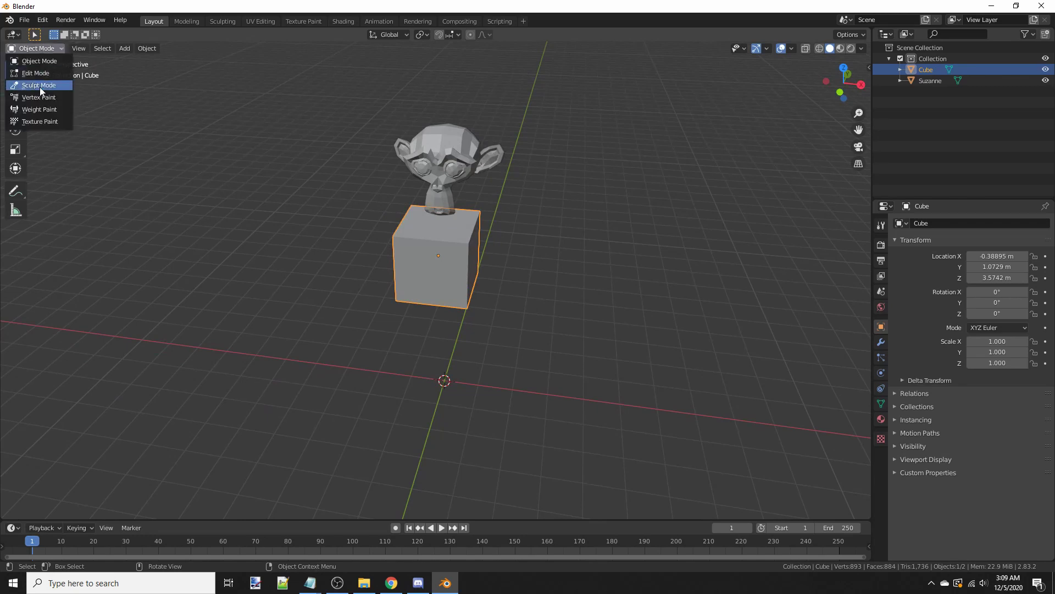
left_click(45, 60)
Step: Copy and paste the cube, and move the copy along the X axis to about 2.54 m
middle_click_drag(451, 181, 418, 203)
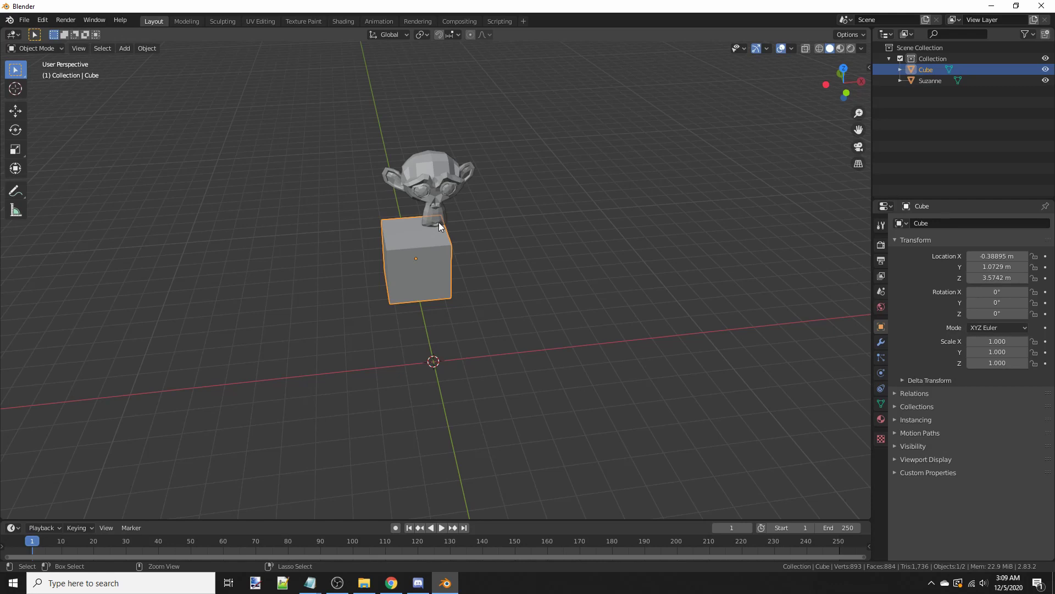
key("ctrl+c")
key("ctrl+v")
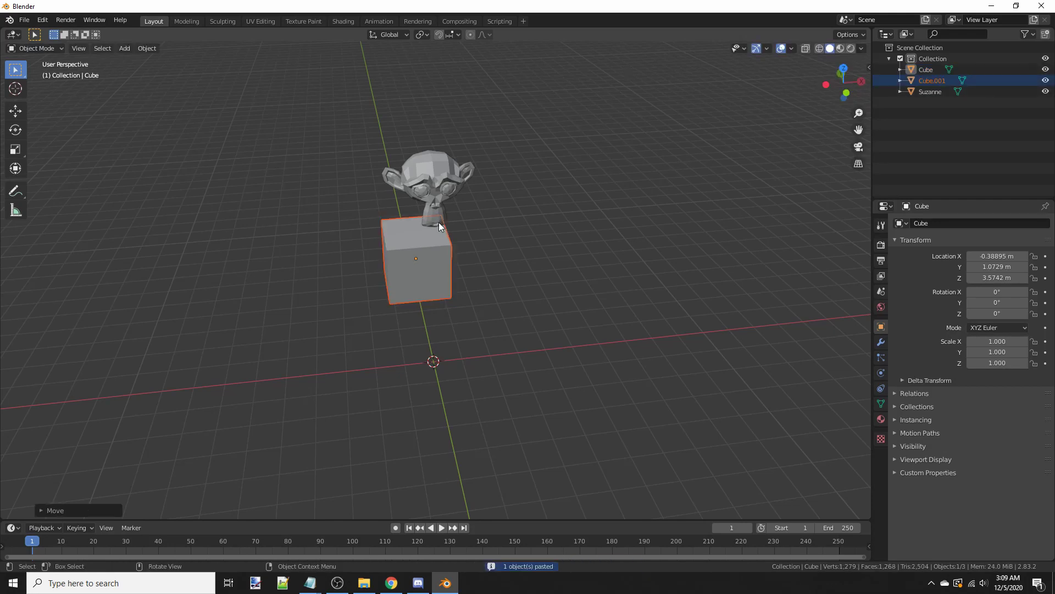
key("g")
right_click(468, 224)
key("g")
key("x")
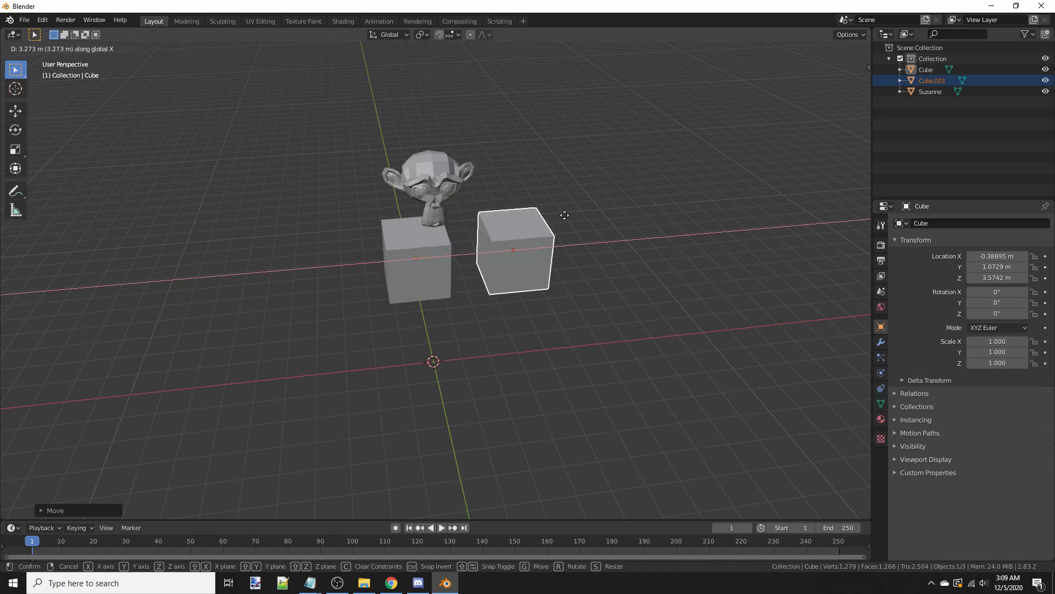
left_click(523, 230)
Step: Select only the copied cube beside the original
middle_click_drag(523, 230, 786, 191)
left_click(471, 290)
middle_click_drag(477, 236, 694, 241)
left_click(517, 250)
middle_click_drag(532, 217, 556, 246)
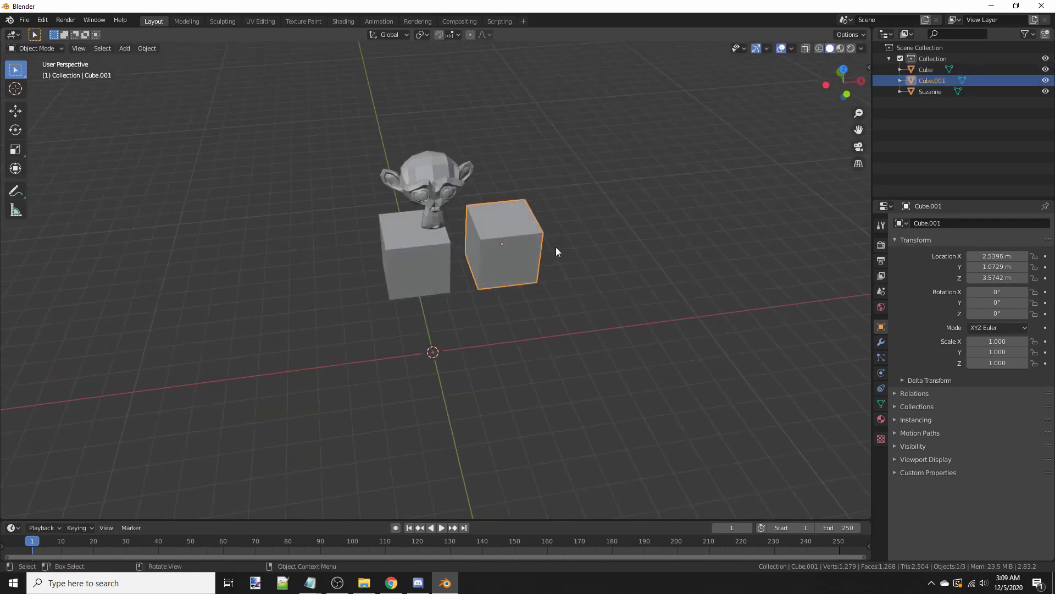
Step: Delete the copied cube beside the original
scroll(555, 246, "up", 3)
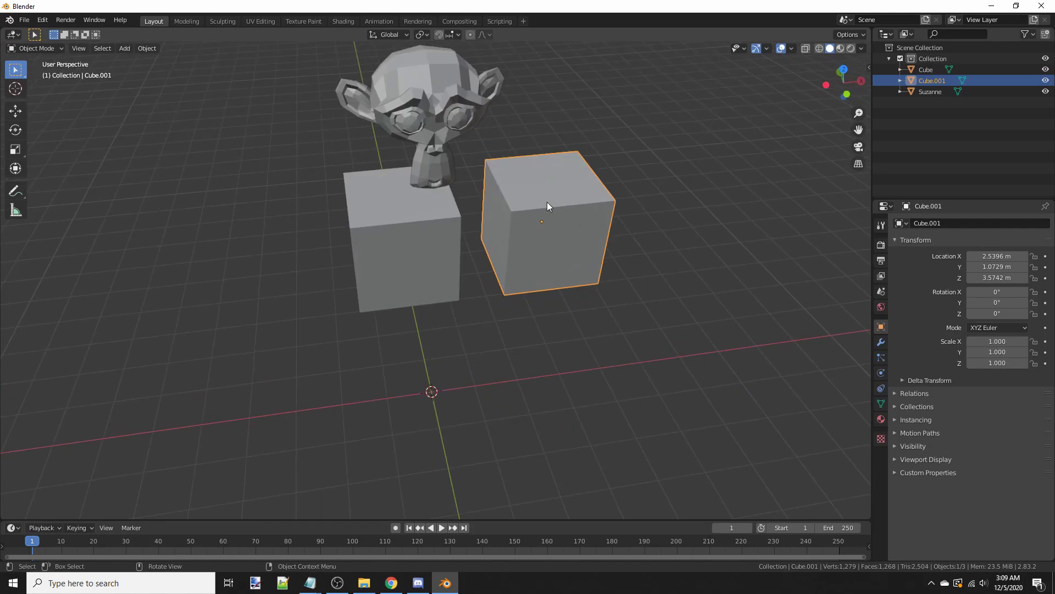
key("Delete")
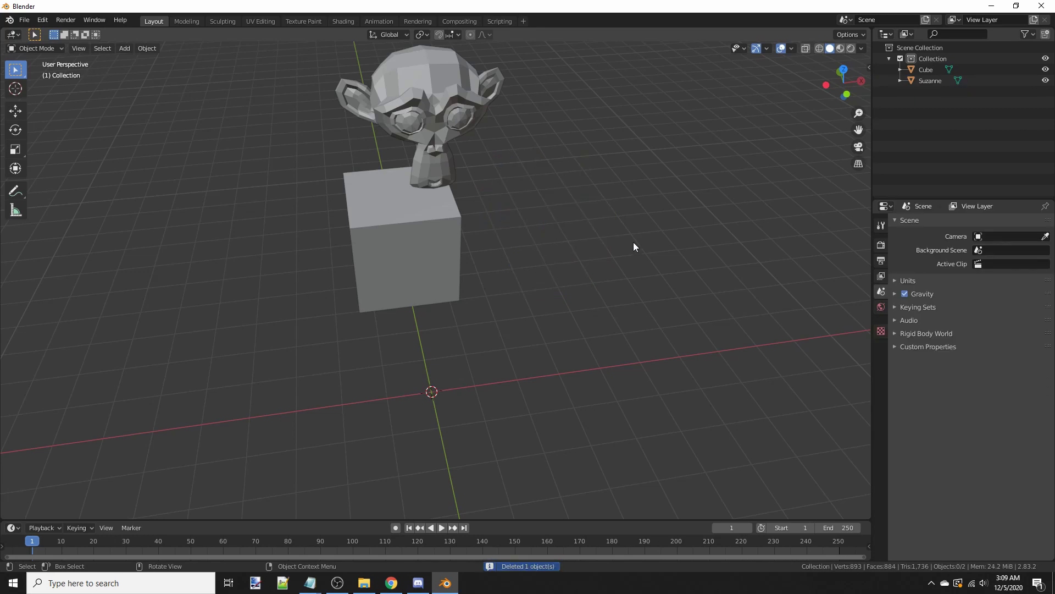
Step: Move the remaining cube beneath the monkey head, to about -0.06 m on X and 4.03 m on Z
left_click(424, 216)
middle_click_drag(424, 217, 519, 164)
key("g")
key("z")
left_click(568, 163)
key("g")
key("y")
key("x")
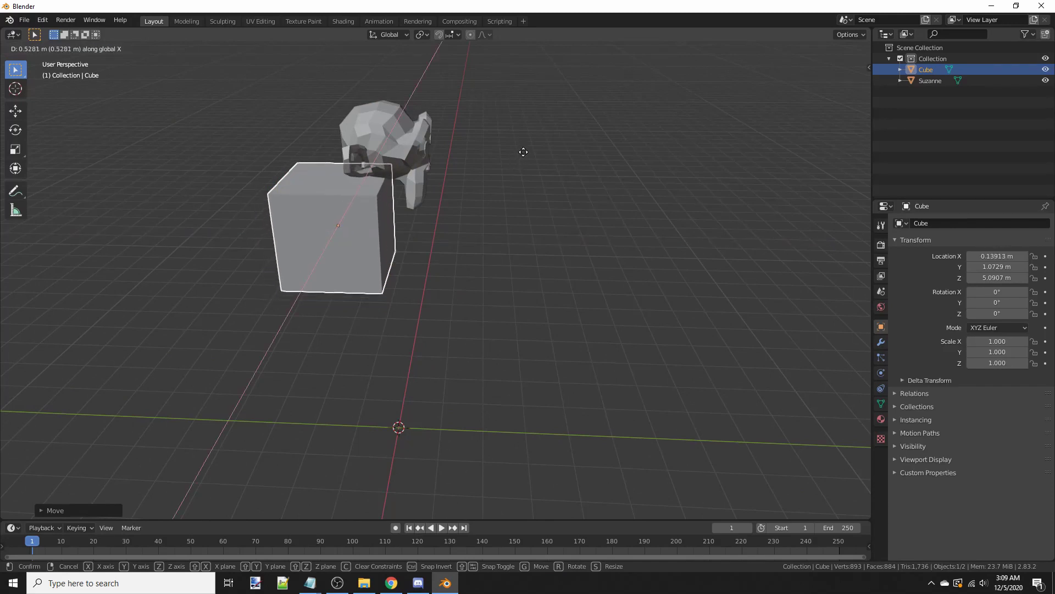
left_click(526, 150)
key("g")
key("z")
left_click(524, 197)
middle_click_drag(608, 221, 506, 209)
key("g")
key("x")
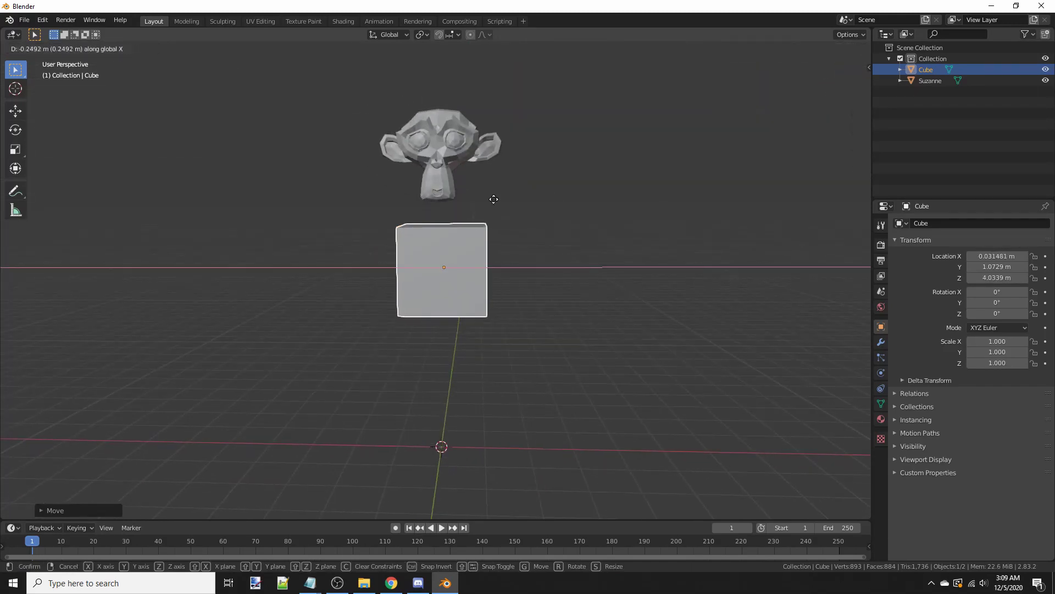
left_click(491, 199)
middle_click_drag(360, 213, 376, 249)
Step: Switch the cube to Sculpt Mode and display the active brush's settings
left_click(33, 48)
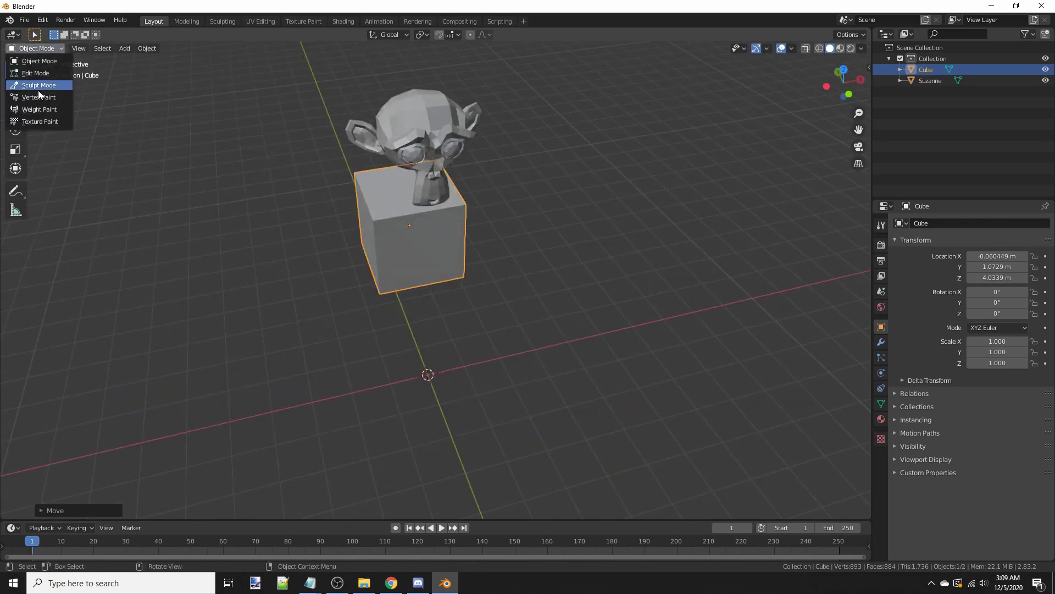
left_click(37, 90)
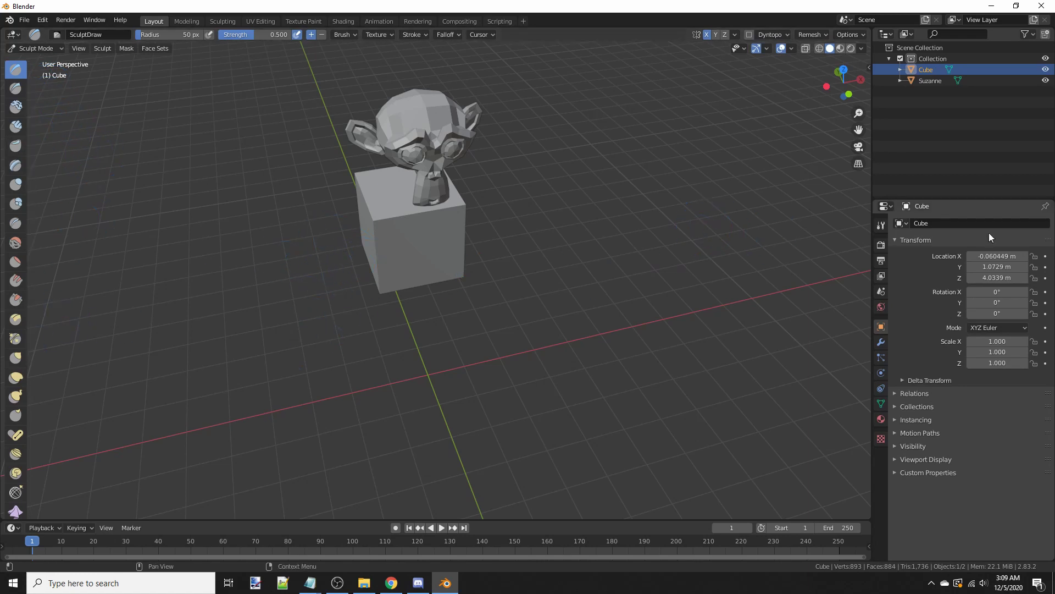
left_click(881, 226)
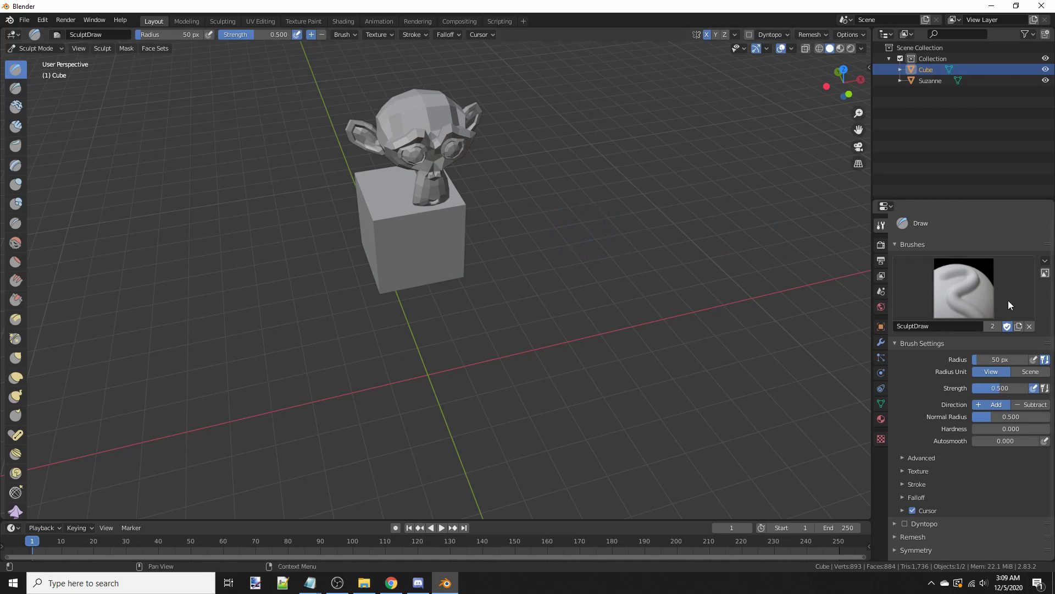
Step: Set the brush's sculpt tool to Draw Sharp
left_click(1046, 263)
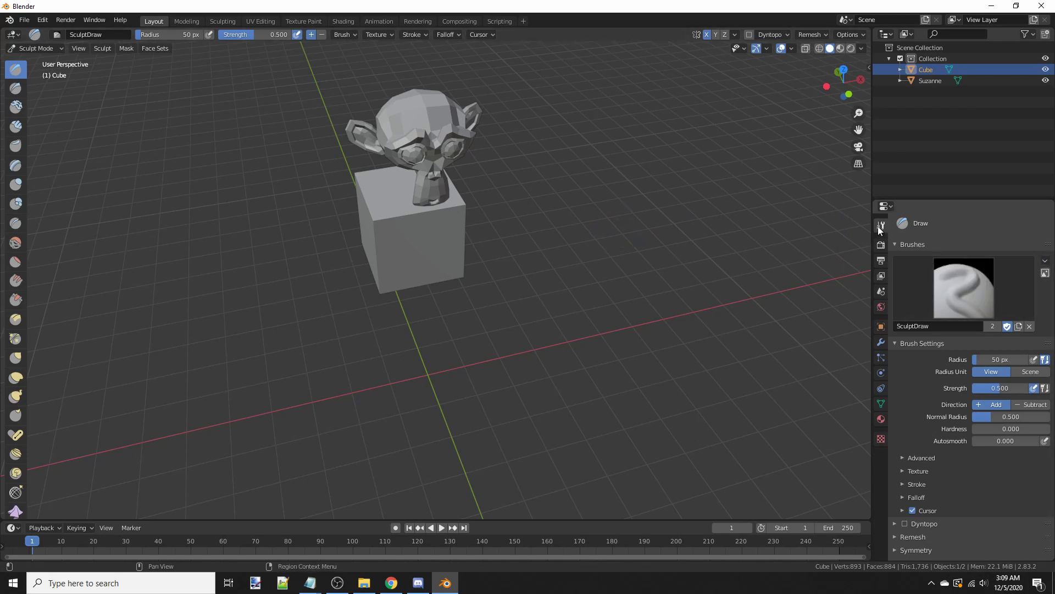
left_click(1046, 262)
mouse_move(1018, 282)
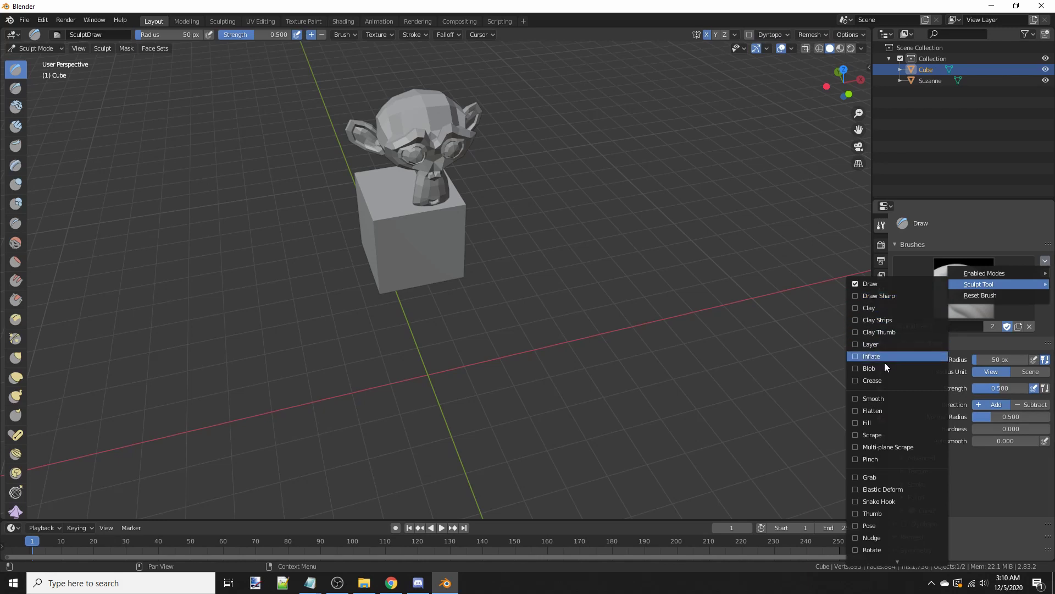
left_click(885, 295)
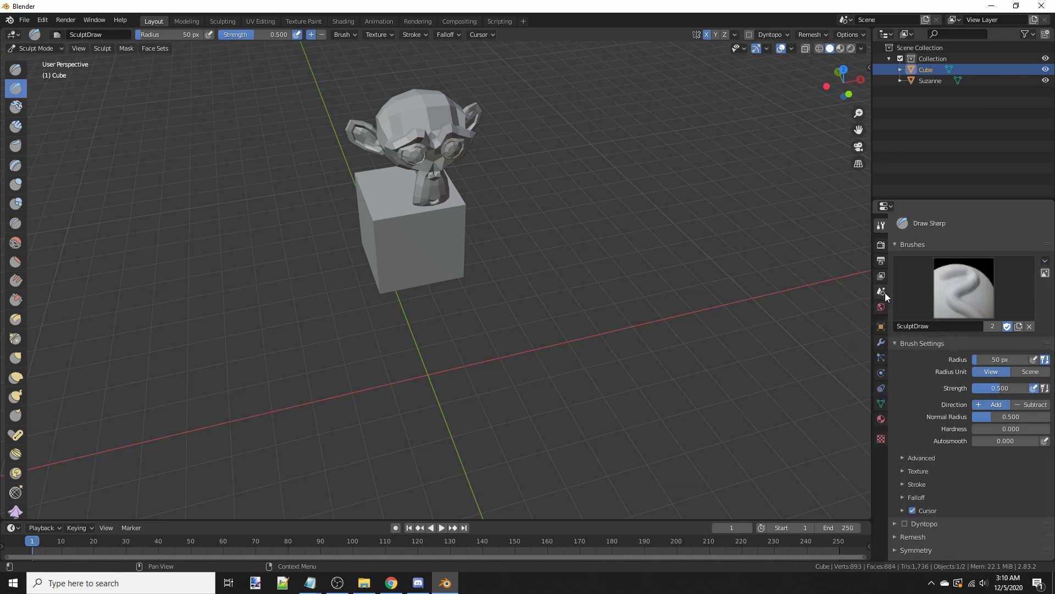
left_click(965, 285)
Step: Change the sculpt tool to Clay Strips and choose the Clay Strips brush
left_click(1045, 261)
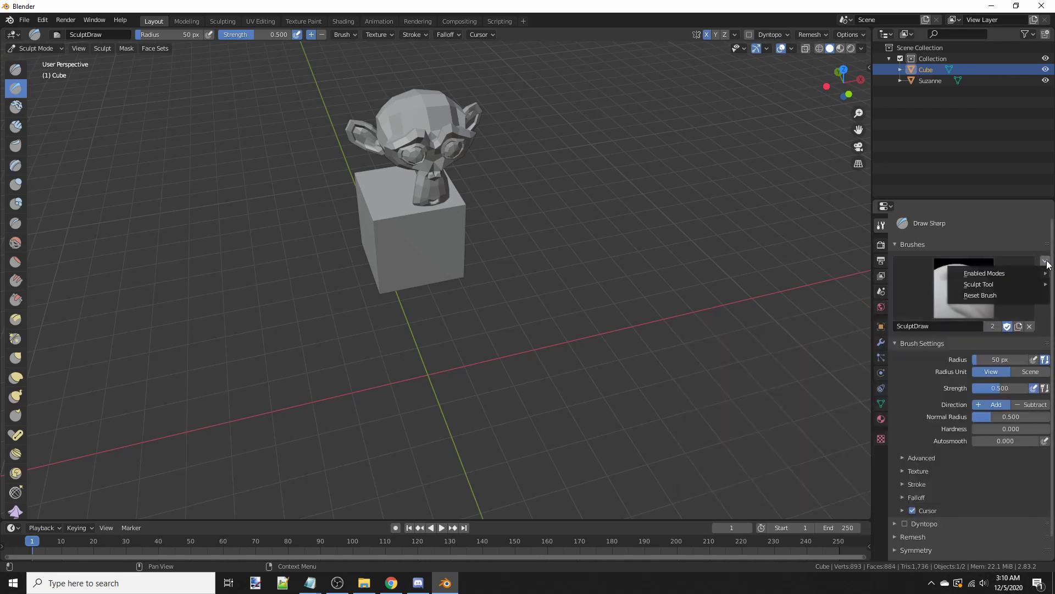
mouse_move(979, 283)
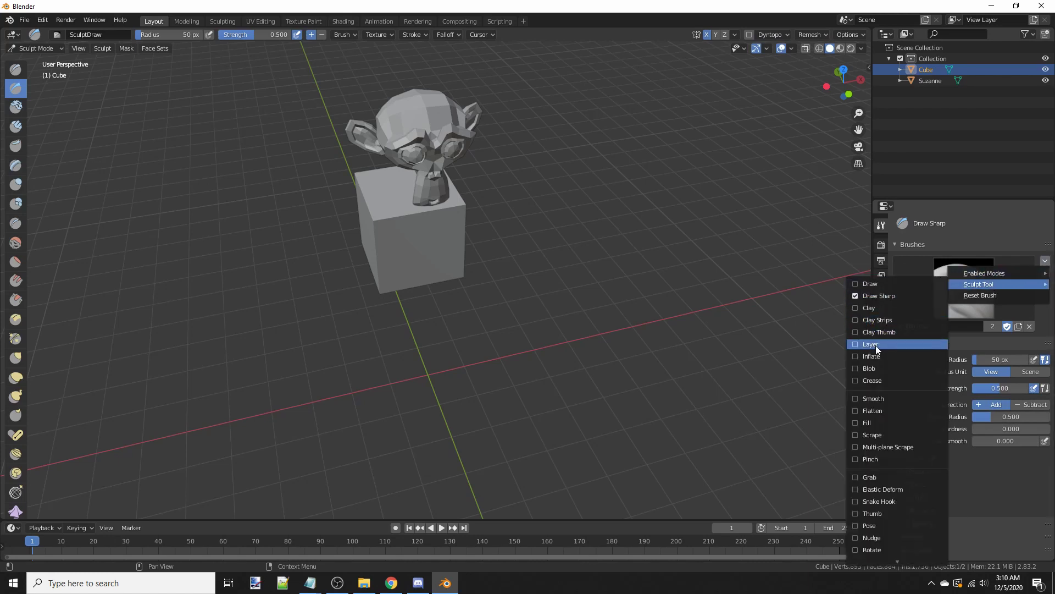
left_click(870, 321)
left_click(959, 287)
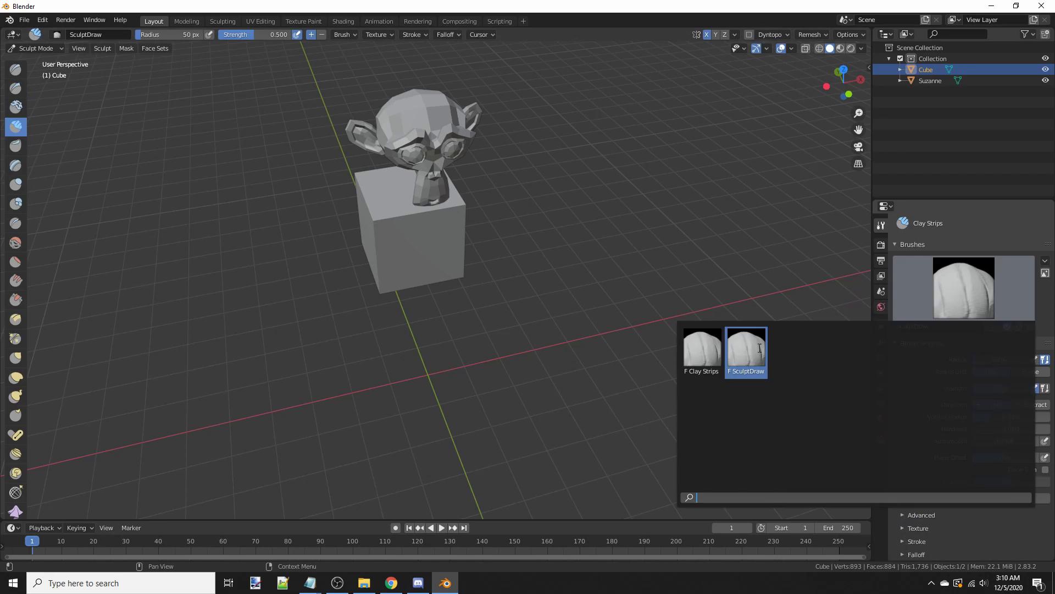
left_click(960, 286)
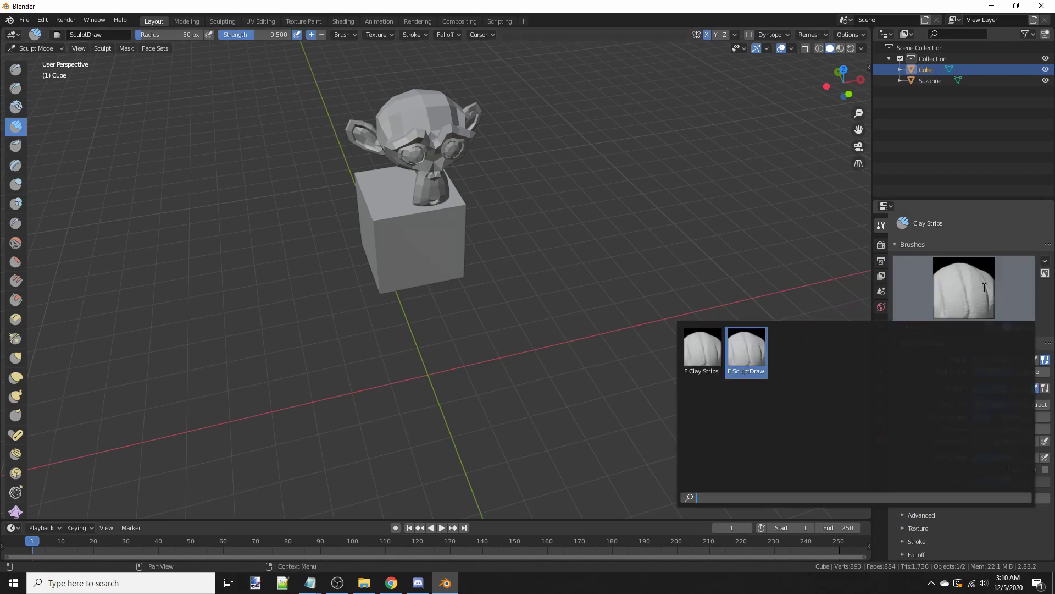
left_click(691, 351)
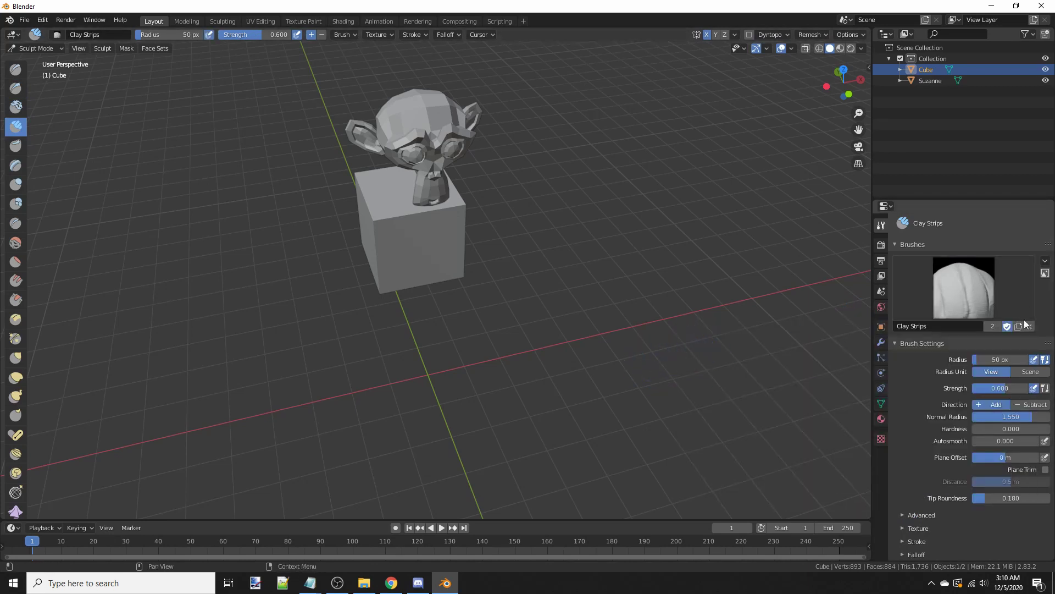
left_click(953, 273)
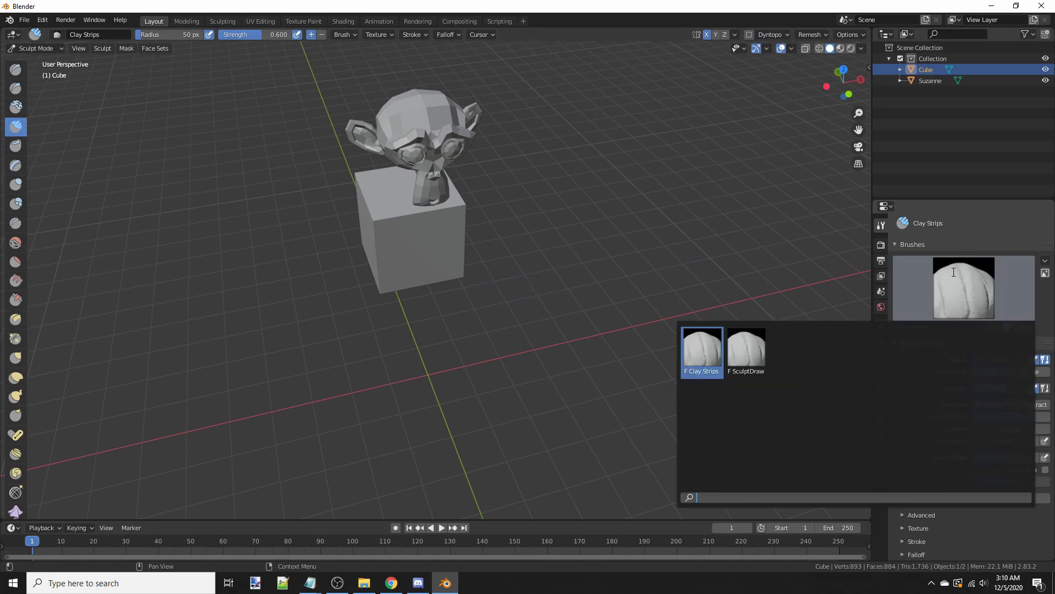
left_click(701, 355)
Step: Sculpt the cube on all sides with Clay Strips strokes into a rounded, lumpy body shape
mouse_move(420, 297)
middle_mouse_down()
mouse_move(639, 246)
mouse_move(483, 302)
middle_mouse_up()
mouse_move(514, 258)
left_mouse_down()
mouse_move(451, 275)
mouse_move(457, 306)
mouse_move(465, 283)
left_mouse_up()
middle_click_drag(542, 241, 474, 291)
mouse_move(491, 282)
left_mouse_down()
mouse_move(525, 255)
mouse_move(513, 274)
left_mouse_up()
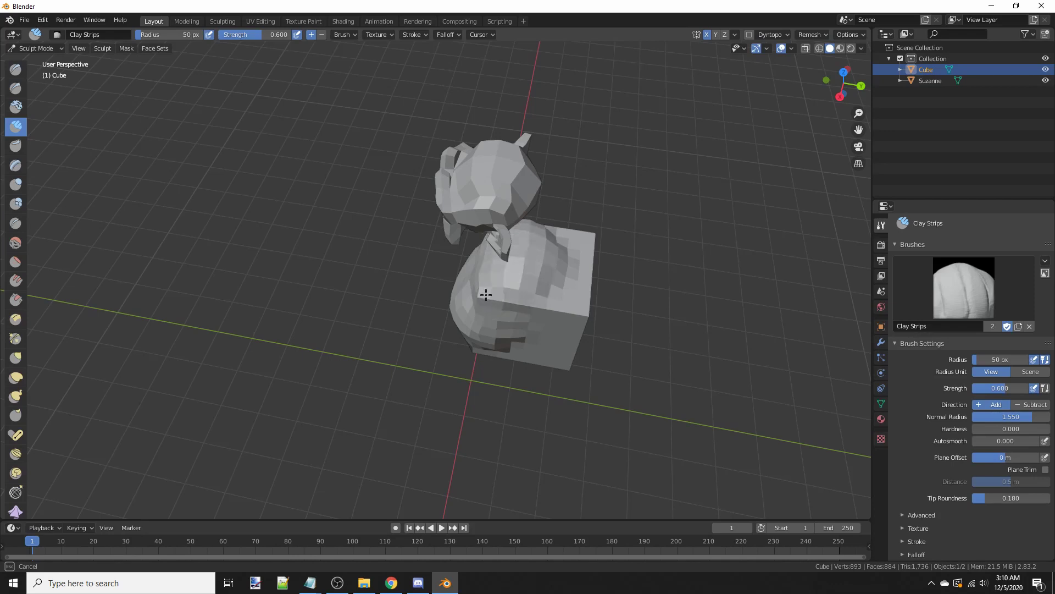
left_click_drag(479, 304, 501, 292)
mouse_move(497, 297)
middle_mouse_down()
mouse_move(618, 250)
mouse_move(534, 256)
mouse_move(489, 282)
mouse_move(396, 285)
mouse_move(398, 342)
middle_mouse_up()
mouse_move(398, 342)
left_mouse_down()
mouse_move(387, 330)
mouse_move(450, 412)
mouse_move(401, 409)
mouse_move(464, 376)
left_mouse_up()
middle_click_drag(463, 376, 560, 299)
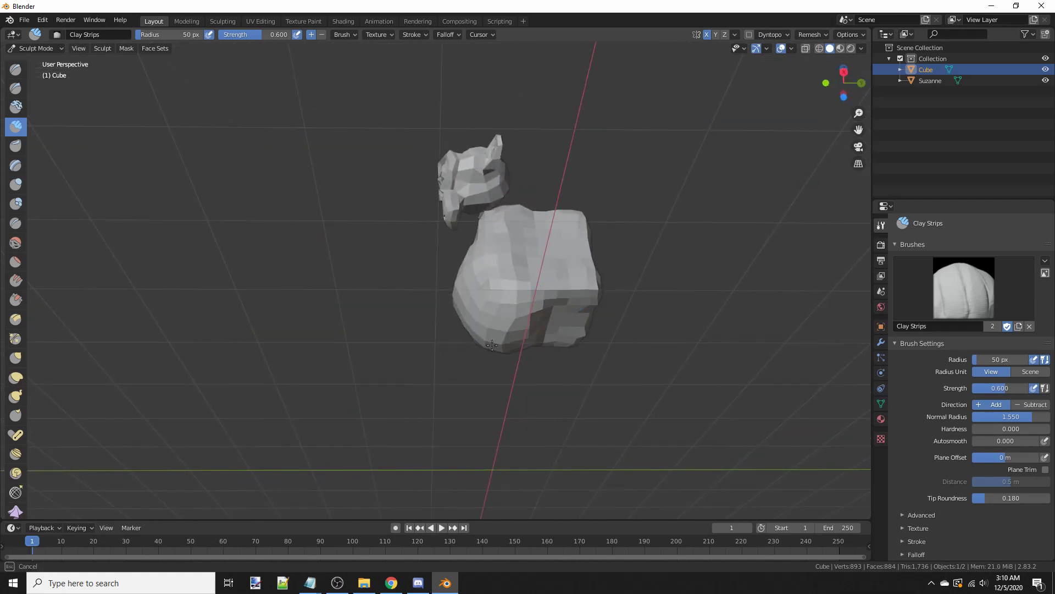
middle_click_drag(667, 306, 584, 346)
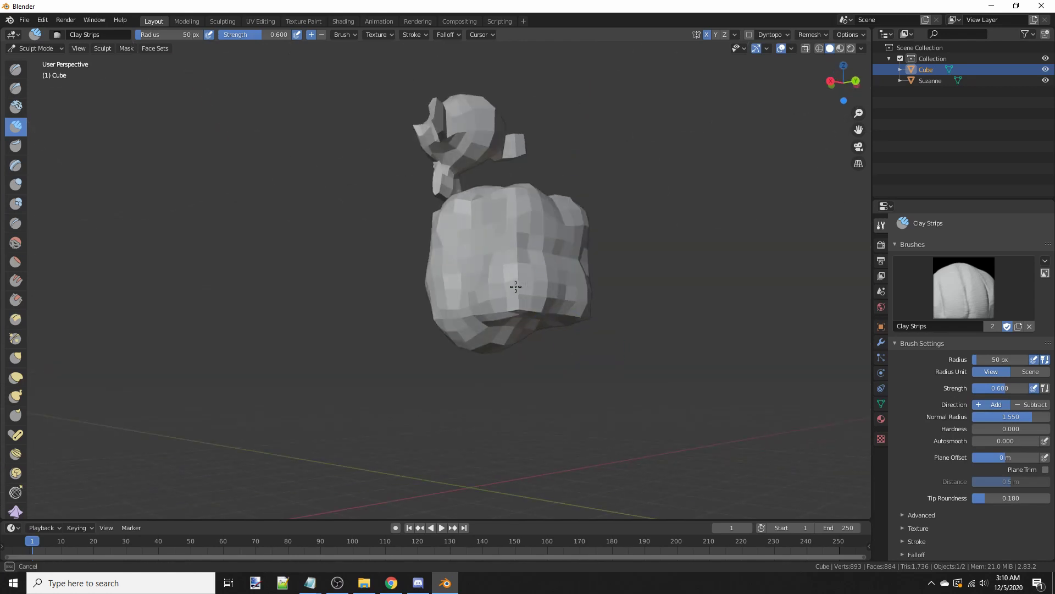
mouse_move(498, 292)
left_mouse_down()
mouse_move(483, 233)
mouse_move(518, 218)
left_mouse_up()
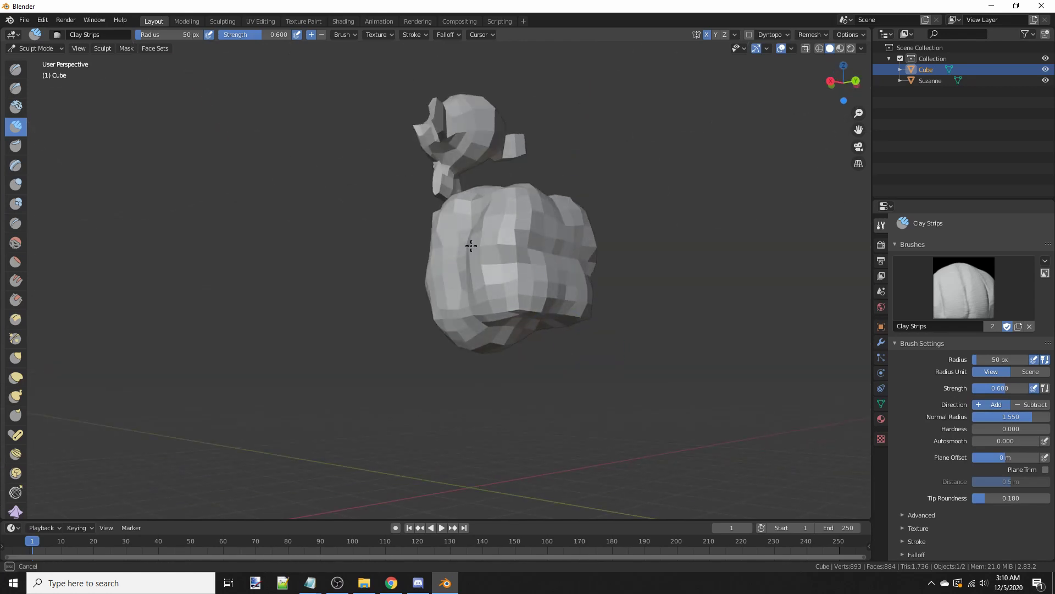
mouse_move(606, 225)
middle_mouse_down()
mouse_move(423, 377)
mouse_move(557, 317)
middle_mouse_up()
left_click_drag(491, 231, 482, 248)
mouse_move(485, 284)
left_mouse_down()
mouse_move(475, 316)
mouse_move(504, 293)
left_mouse_up()
mouse_move(504, 293)
middle_mouse_down()
mouse_move(657, 366)
mouse_move(627, 332)
middle_mouse_up()
middle_click_drag(493, 280, 476, 230)
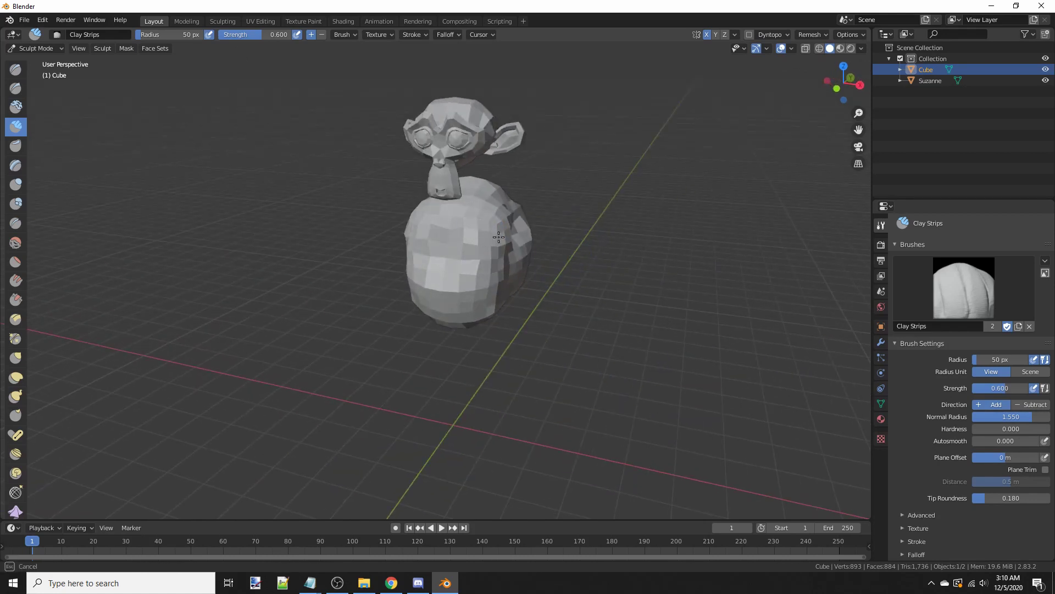
middle_click_drag(487, 241, 511, 246)
left_click_drag(467, 247, 476, 244)
middle_click_drag(519, 258, 683, 235)
key("grave")
key("Escape")
middle_click_drag(537, 239, 433, 270)
Step: Return the sculpted body to Object Mode
key("Tab")
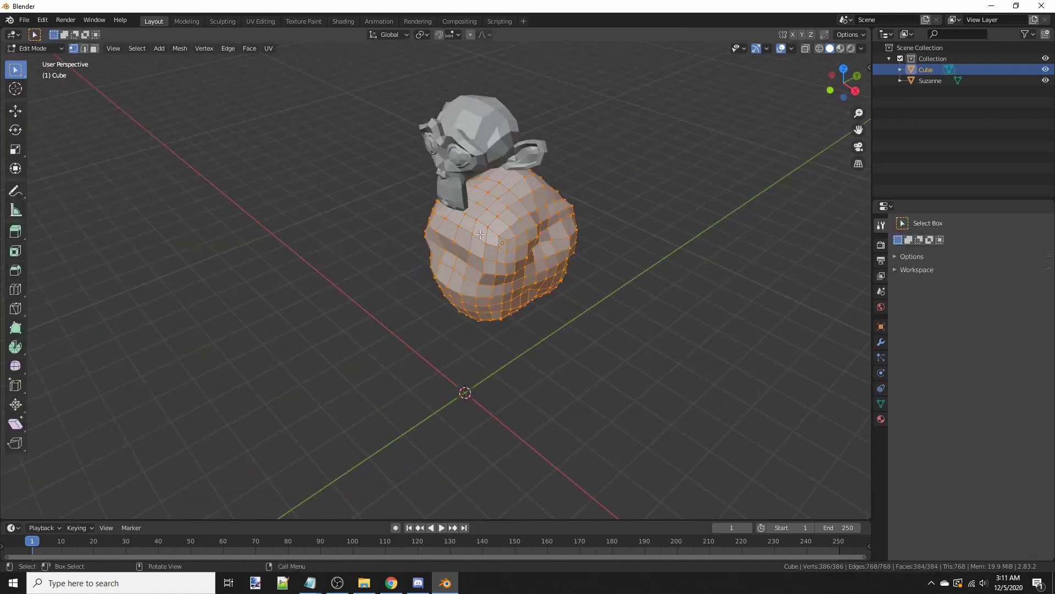
key("Tab")
left_click(39, 47)
left_click(35, 61)
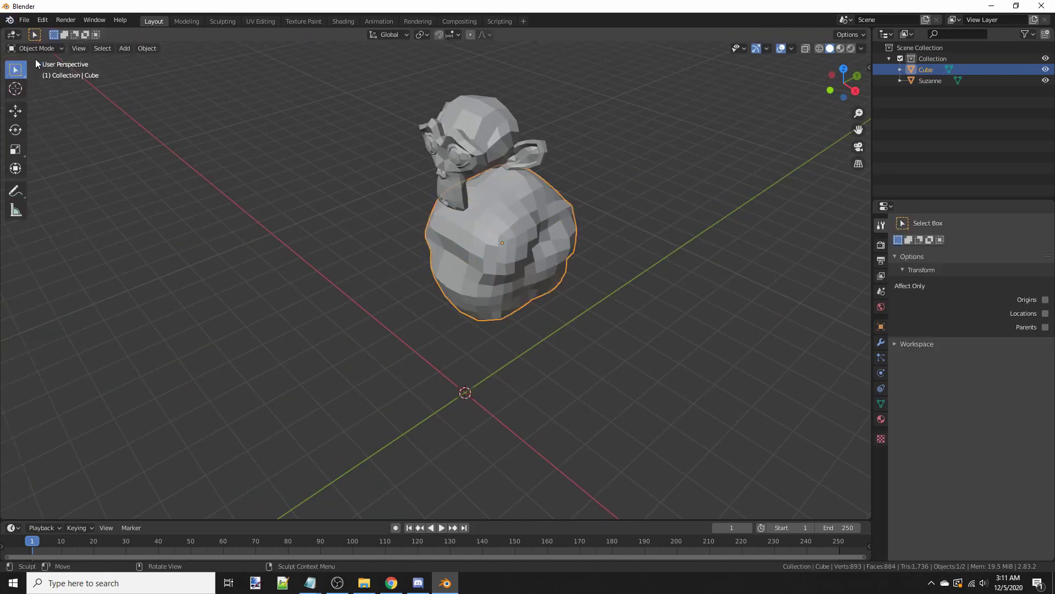
Step: Scale the sculpted body narrower along the Y axis
middle_click_drag(666, 235, 634, 189)
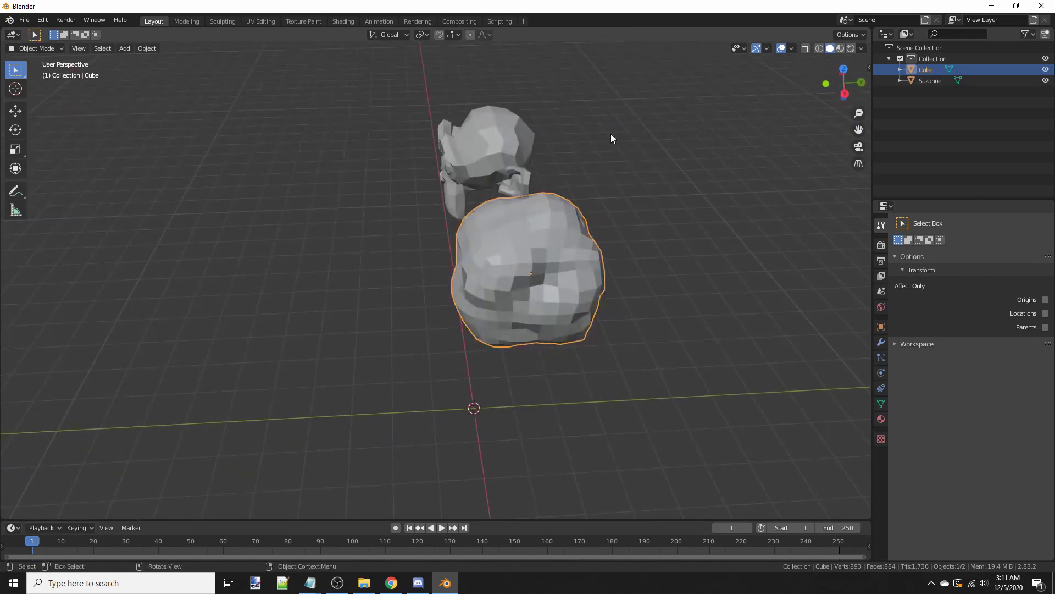
key("s")
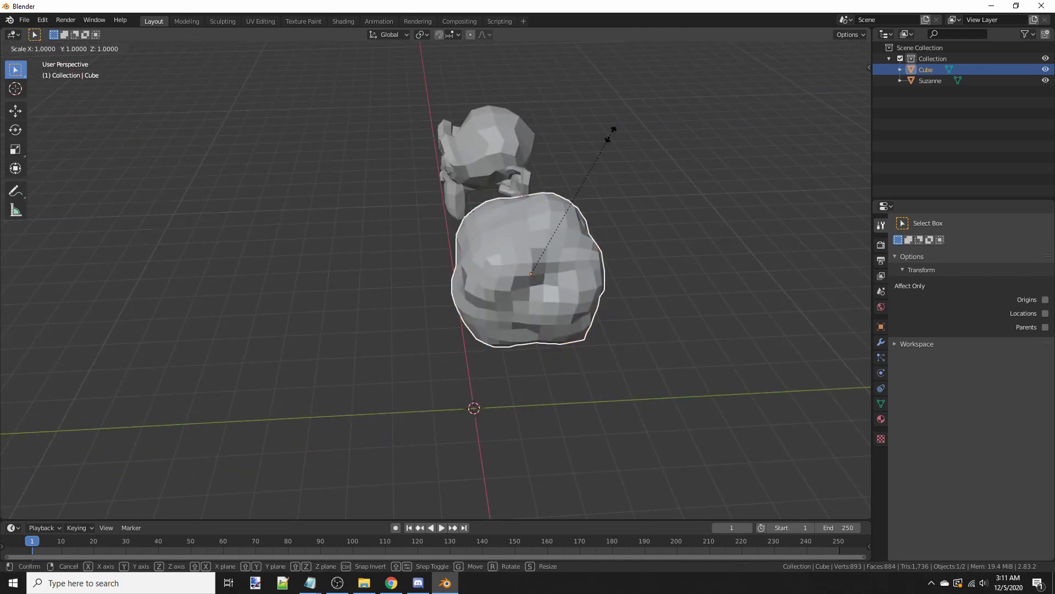
key("x")
key("y")
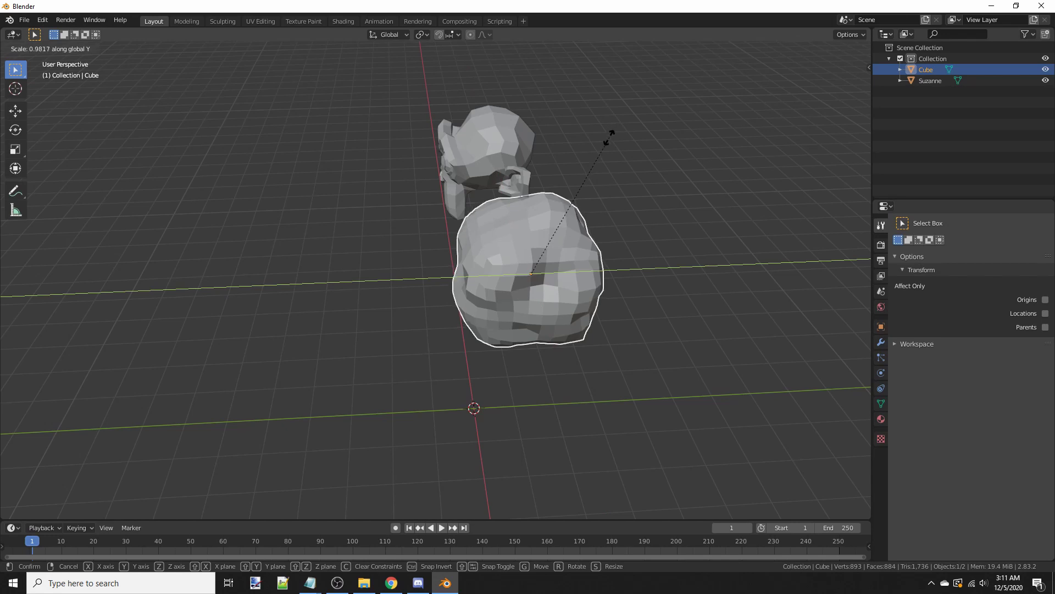
left_click(578, 190)
Step: Move the body along the Y and Z axes so it sits directly under the monkey head
middle_click_drag(579, 190, 665, 170)
key("g")
key("y")
left_click(523, 180)
key("g")
key("z")
left_click(528, 156)
Step: Rotate the body about 10° around the X axis and shift it along Y behind the monkey's face
mouse_move(547, 169)
middle_mouse_down()
mouse_move(438, 202)
mouse_move(545, 176)
middle_mouse_up()
key("r")
key("x")
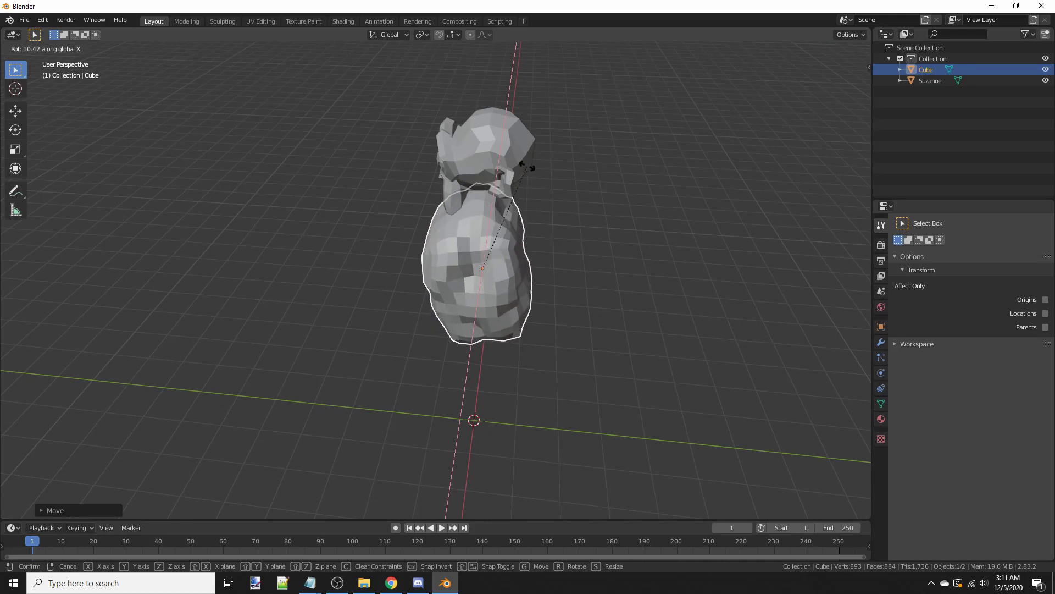
left_click(525, 165)
key("g")
key("x")
key("y")
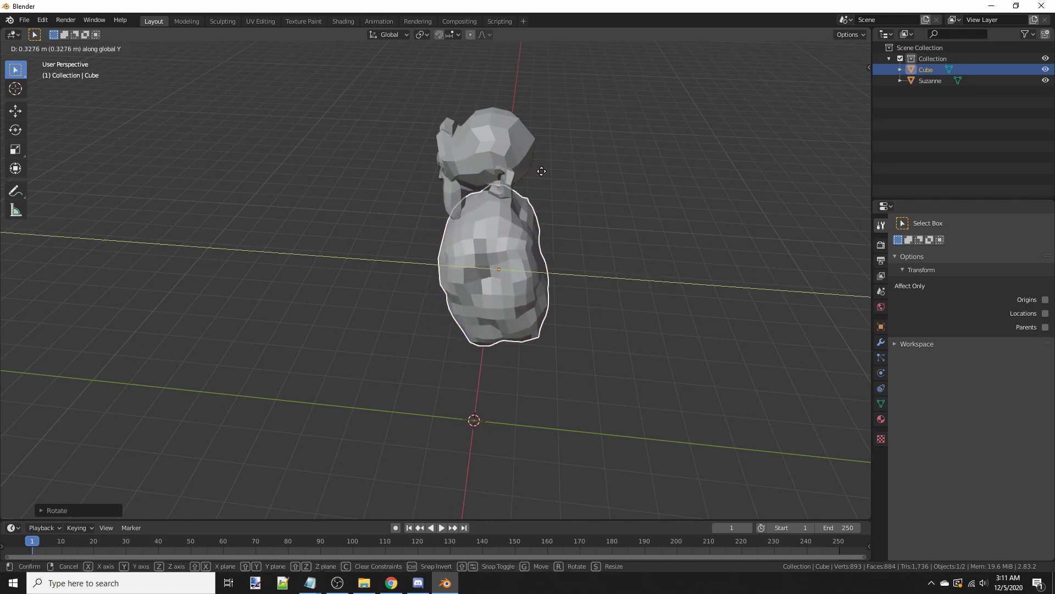
left_click(553, 170)
Step: Lower the monkey head along the Z axis onto the top of the sculpted body
middle_click_drag(578, 160, 609, 134)
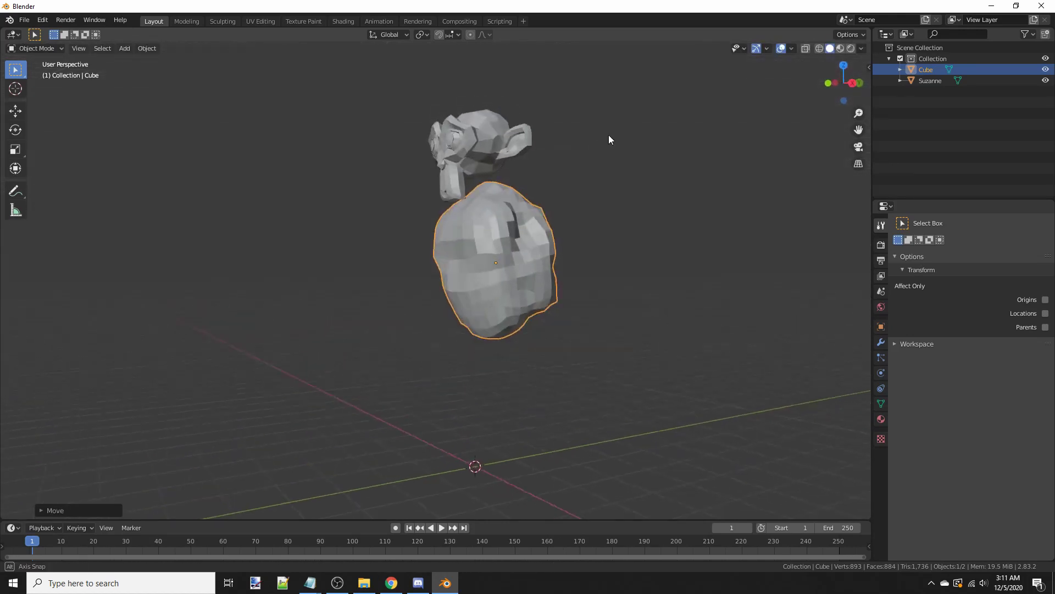
left_click(457, 136)
middle_click_drag(456, 137, 510, 109)
key("g")
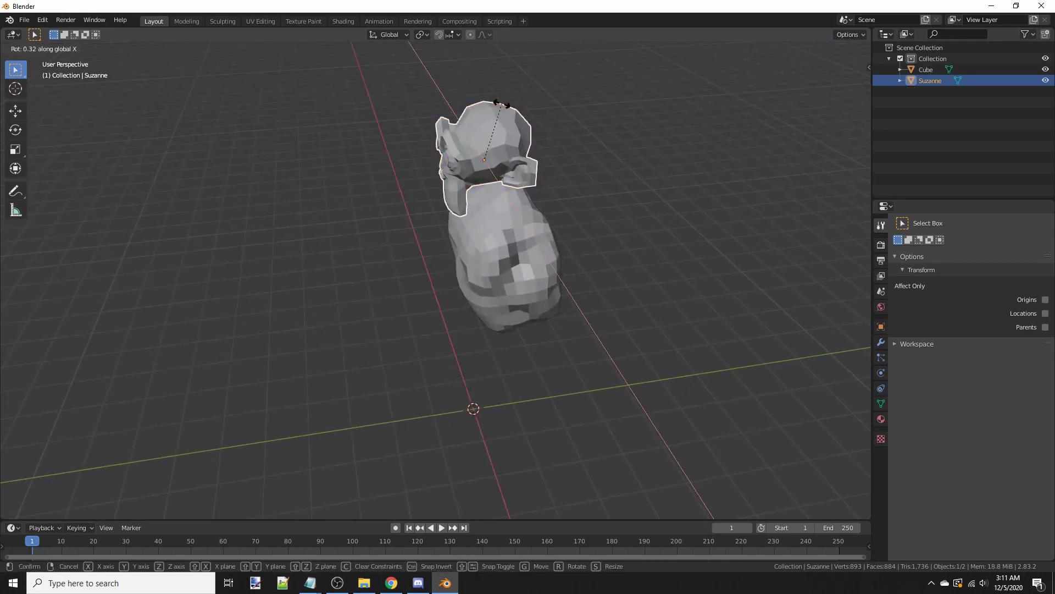
key("z")
left_click(513, 118)
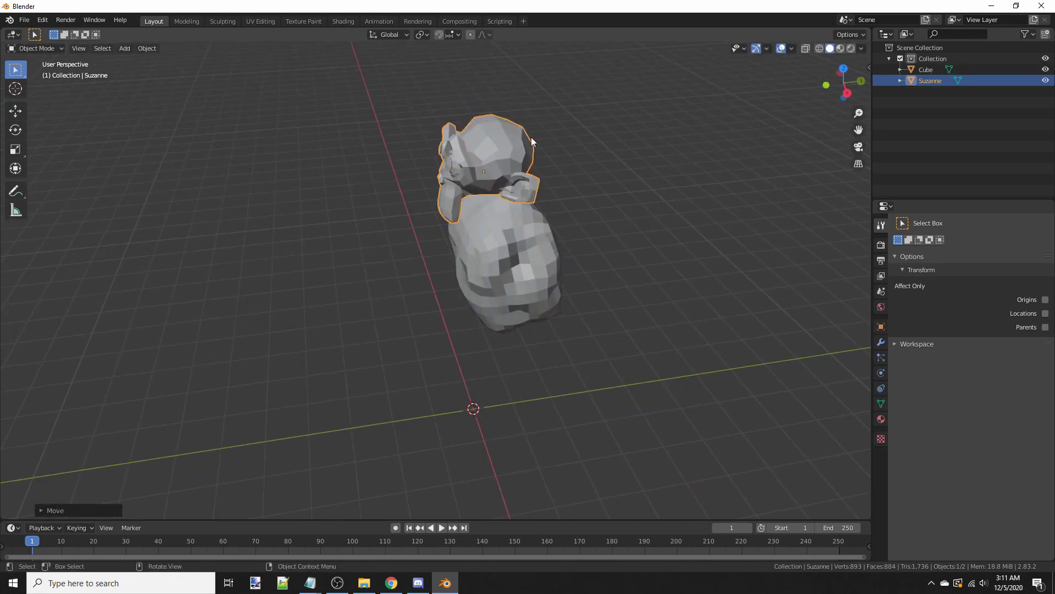
left_click(590, 171)
Step: Shift the monkey head slightly along the X axis to center it on the body, and deselect it
middle_click_drag(553, 218, 633, 246)
left_click(467, 147)
key("g")
key("x")
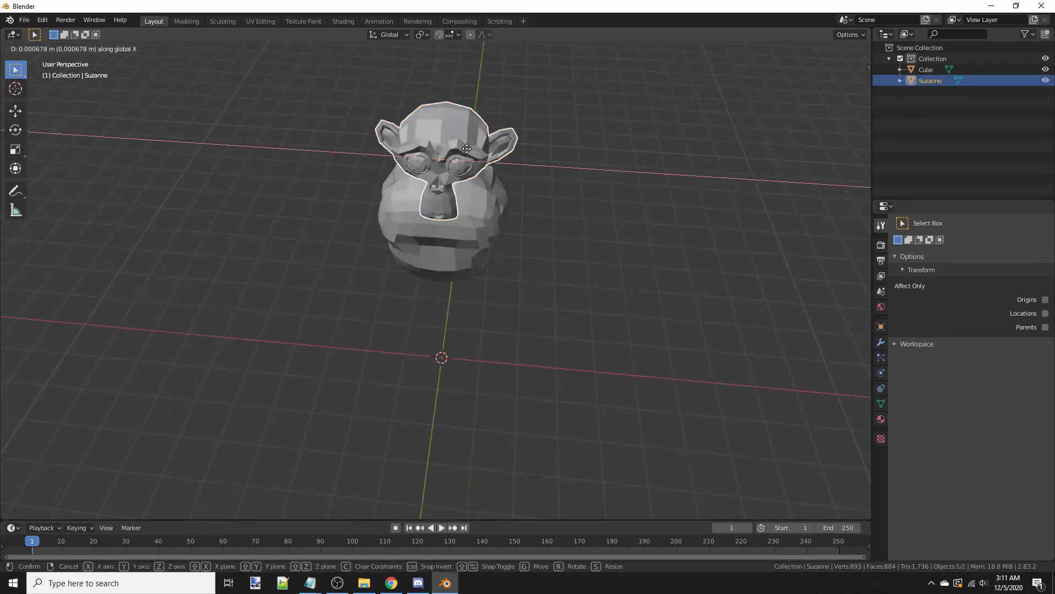
left_click(460, 149)
left_click(586, 211)
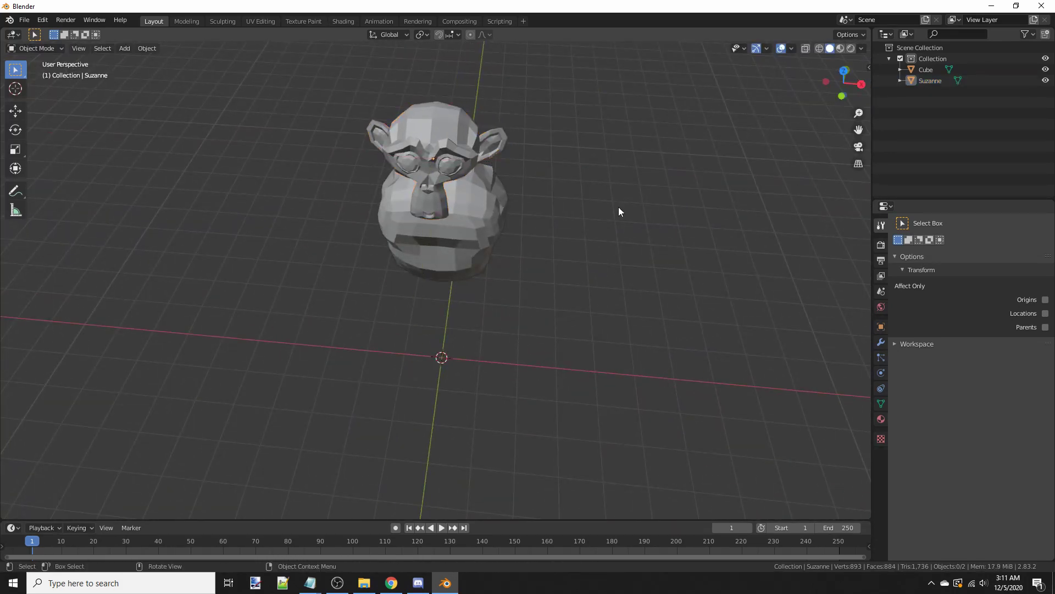
Step: Add a cylinder mesh at the world origin below the monkey's body
middle_click_drag(586, 211, 716, 190)
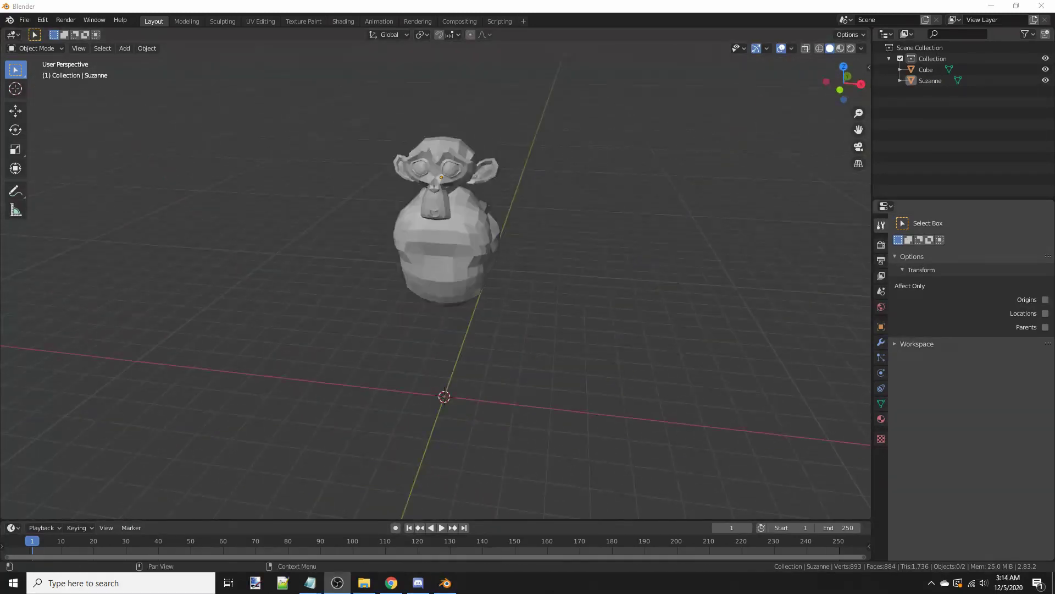
middle_click_drag(424, 202, 582, 238)
key("shift+a")
mouse_move(580, 238)
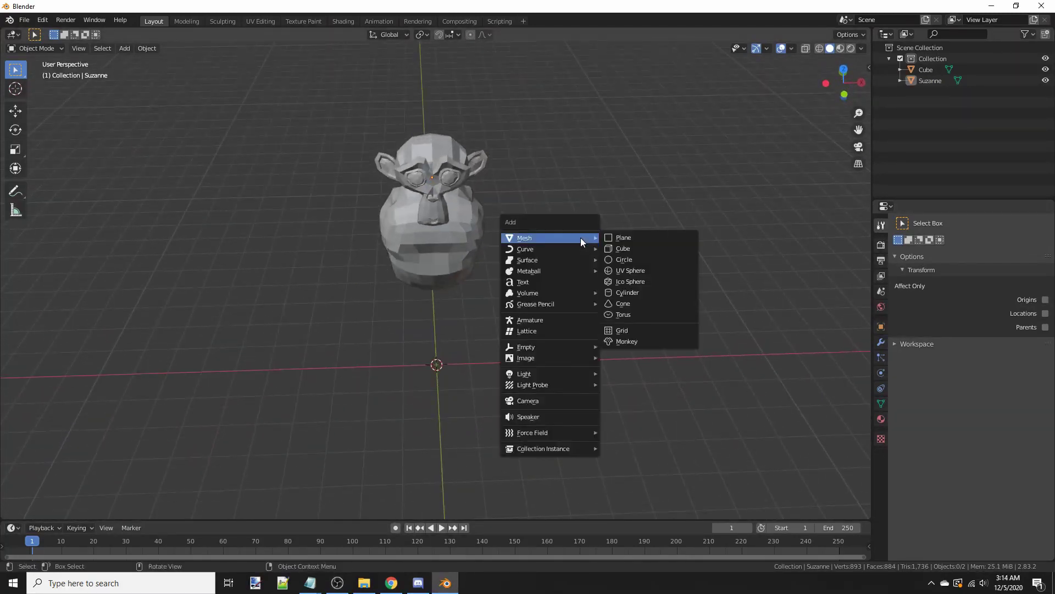
left_click(645, 292)
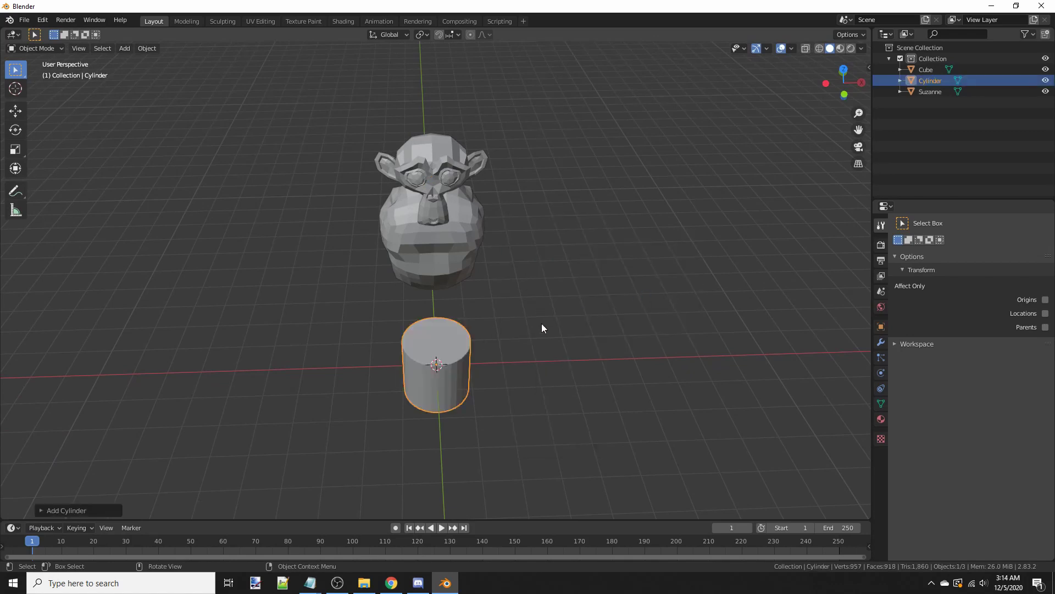
Step: Scale the cylinder down uniformly and stretch it along the Z axis into a slim limb shape
middle_click_drag(553, 321, 616, 270)
key("s")
left_click(500, 312)
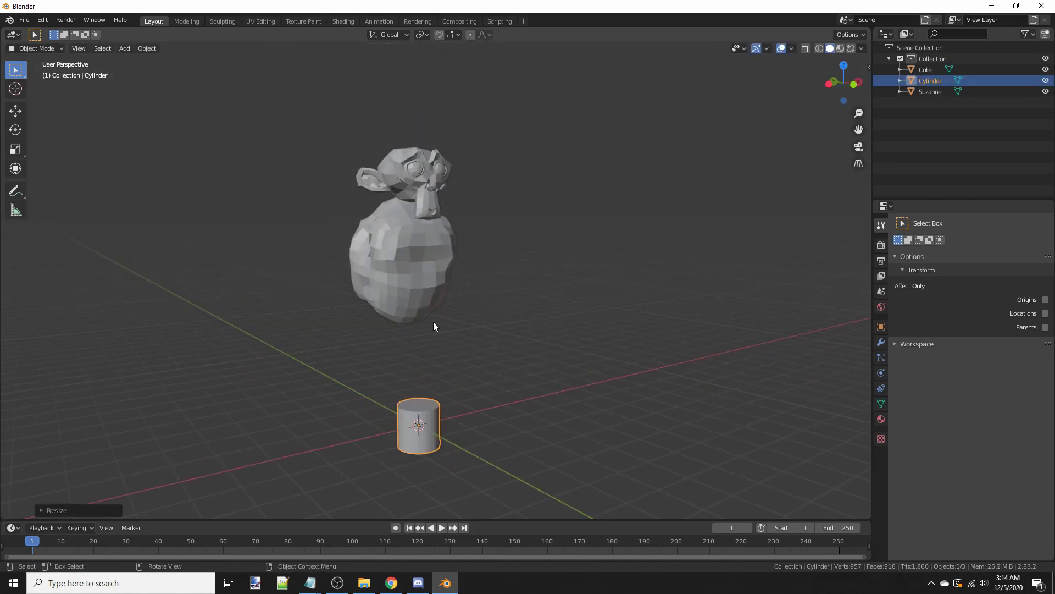
key("s")
key("z")
left_click(563, 262)
middle_click_drag(562, 263, 503, 308)
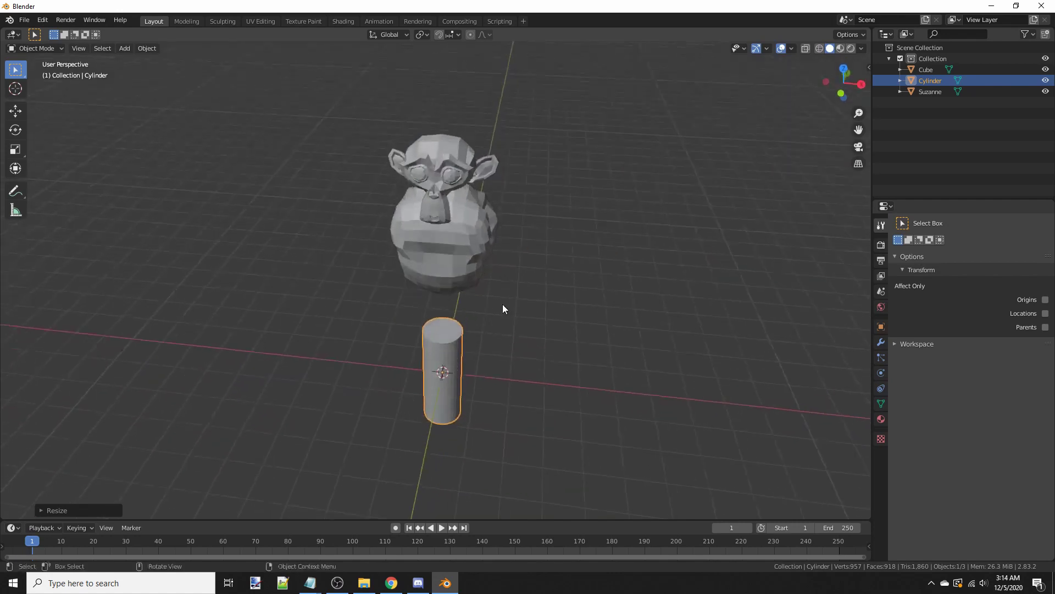
Step: Raise the slim cylinder along the Z axis to the height of the monkey's body
key("g")
key("z")
left_click(483, 181)
middle_click_drag(482, 182, 458, 136)
Step: Rotate the cylinder to a nearly horizontal slant and move it along X to the body's side as an arm
key("r")
key("x")
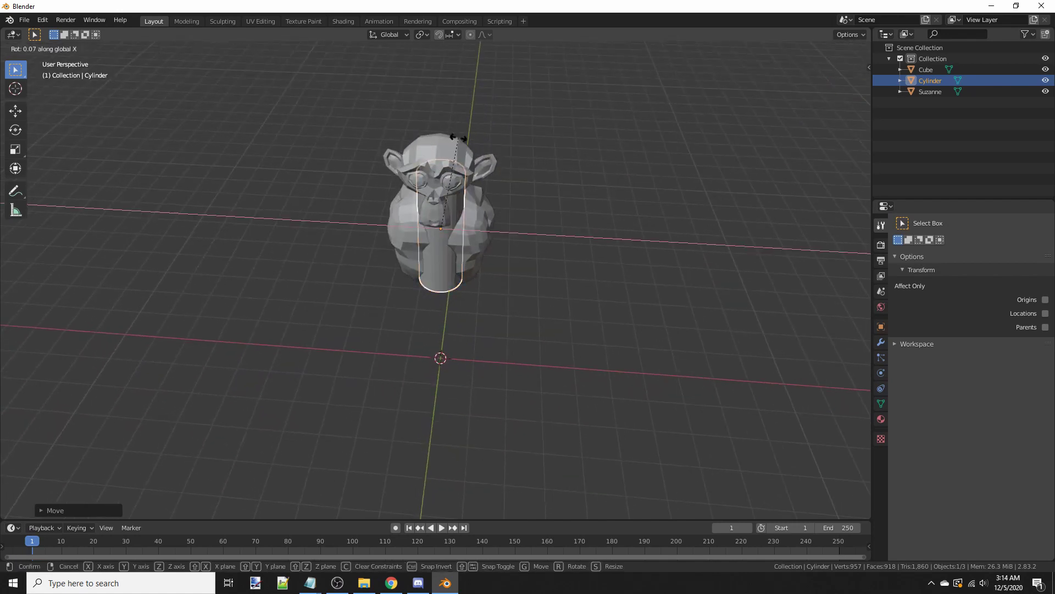
left_click(549, 219)
key("g")
key("x")
left_click(454, 210)
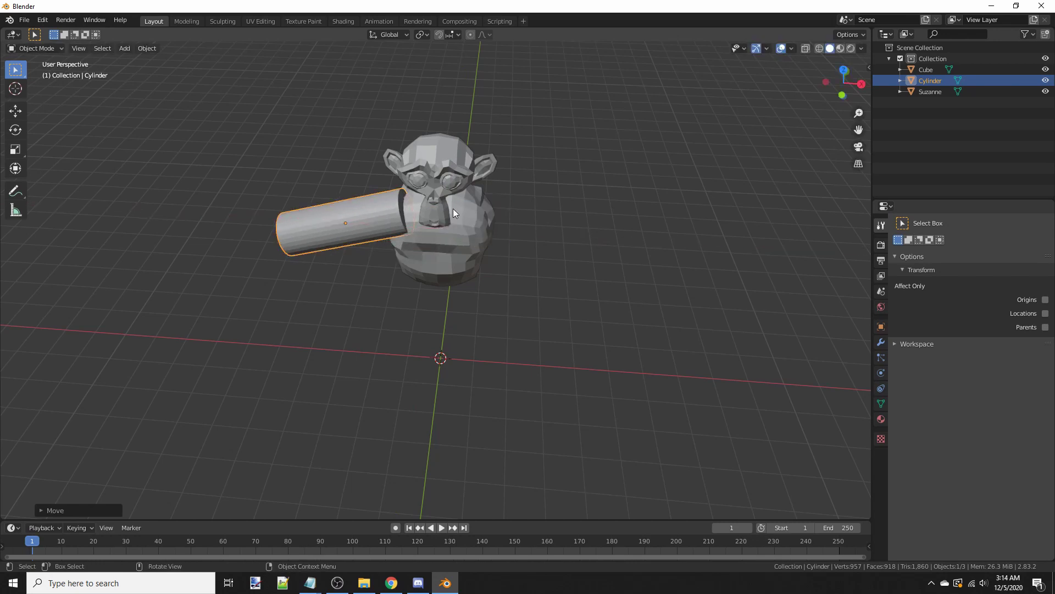
Step: Shift the arm cylinder along the Y and Z axes to line it up with the monkey's shoulder
mouse_move(453, 209)
middle_mouse_down()
mouse_move(552, 199)
mouse_move(434, 204)
middle_mouse_up()
key("g")
key("y")
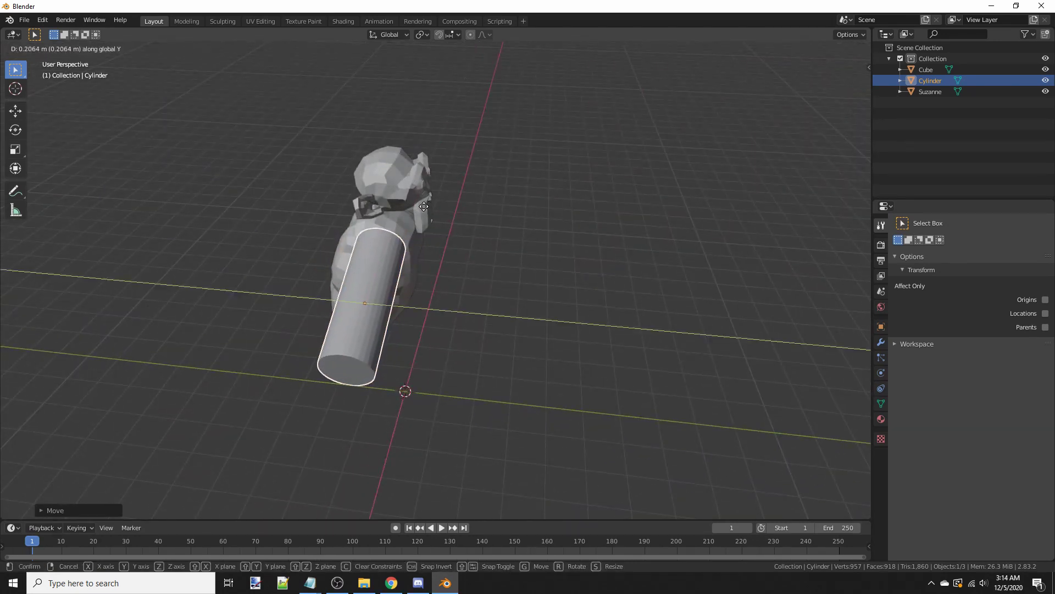
left_click(414, 206)
middle_click_drag(602, 229, 417, 141)
key("g")
key("z")
left_click(427, 163)
Step: Reselect the arm cylinder and fine-tune its height along the Z axis
left_click(640, 212)
left_click(353, 236)
middle_click_drag(354, 236, 372, 195)
key("g")
key("z")
left_click(385, 187)
Step: Scale the arm cylinder down slightly and reposition it along the X and Z axes against the shoulder
key("s")
left_click(521, 189)
middle_click_drag(432, 213, 404, 190)
key("g")
key("x")
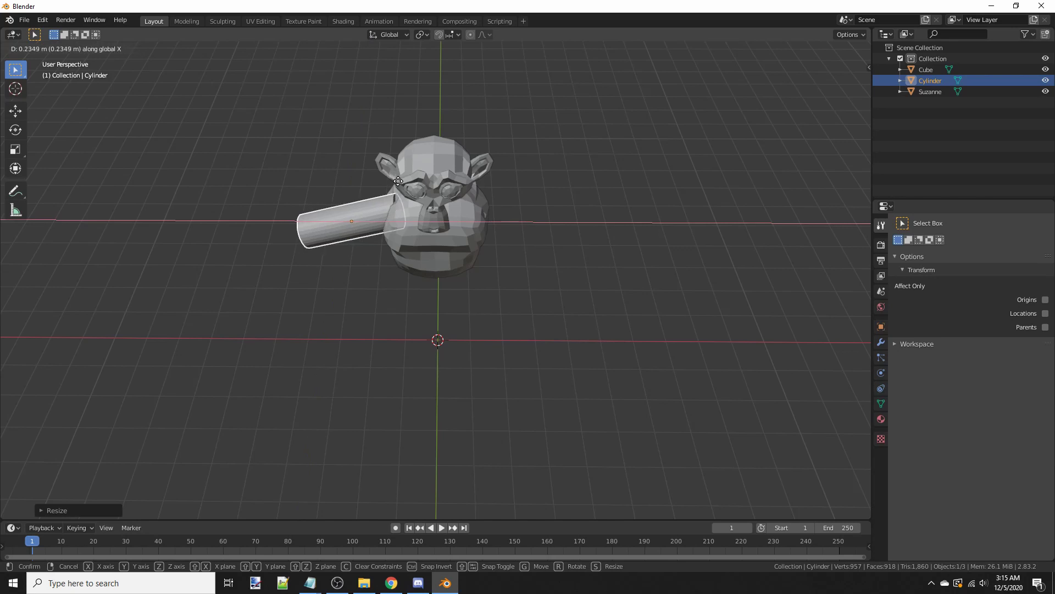
left_click(399, 182)
key("g")
key("z")
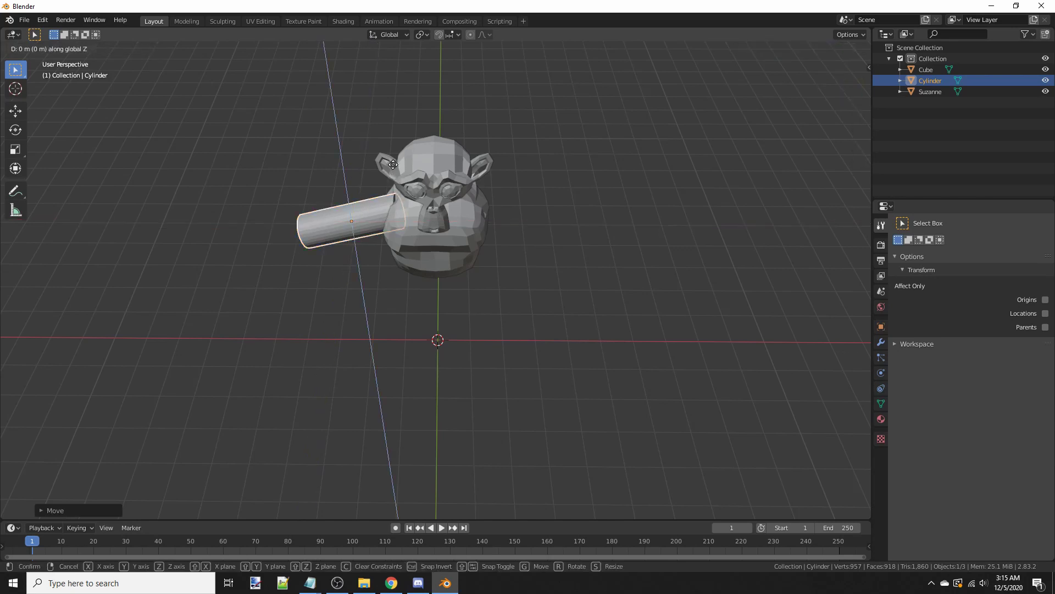
left_click(321, 220)
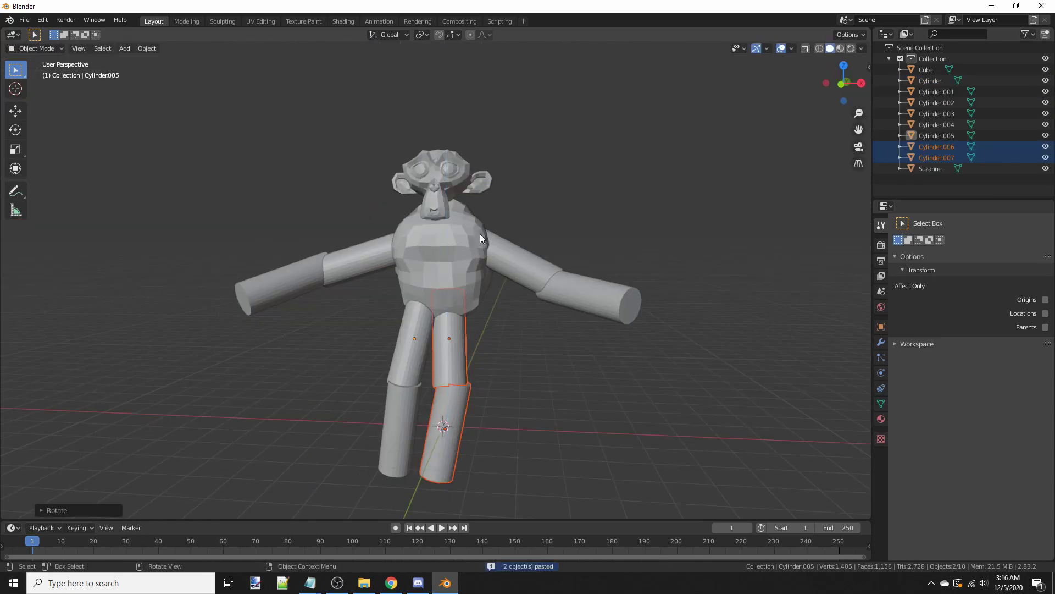
Step: Rotate the copied leg pieces around the Y axis so they slant outward opposite the other leg, and deselect them
left_click(503, 245)
key("r")
key("y")
left_click(569, 230)
left_click(678, 197)
Step: Adjust the forearm on the monkey's right arm along the Z axis at the elbow, and deselect it
middle_click_drag(677, 196, 464, 240)
middle_click_drag(578, 231, 578, 268)
left_click(615, 308)
key("g")
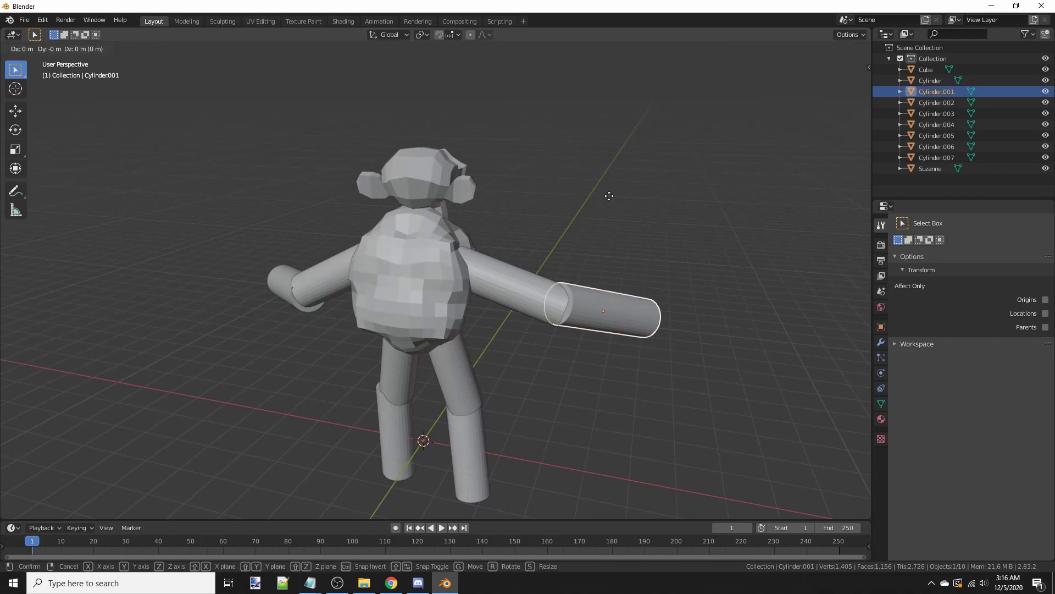
key("z")
left_click(604, 199)
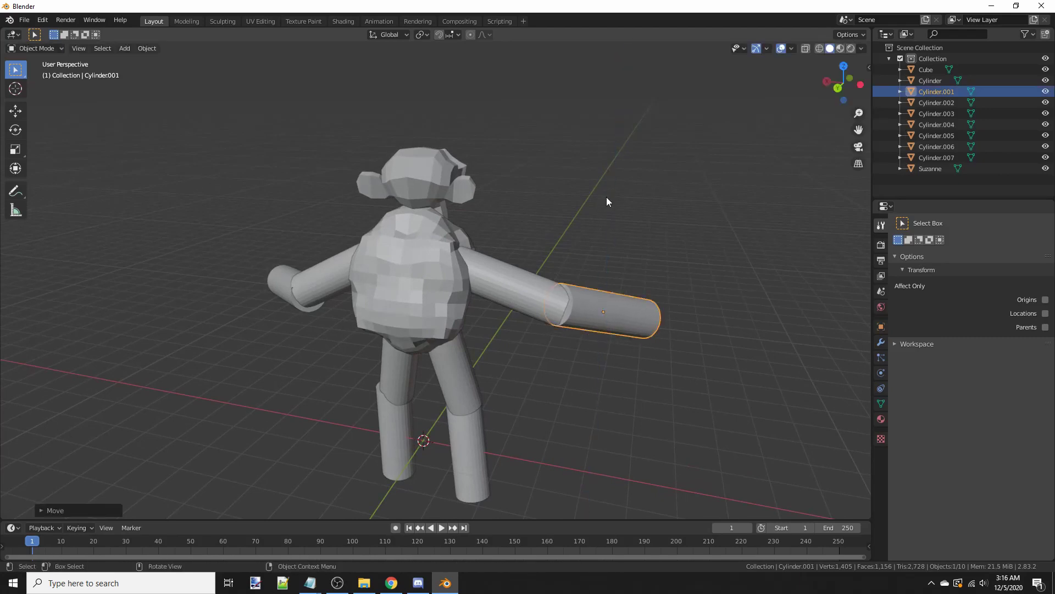
middle_click_drag(605, 198, 625, 248)
left_click(676, 233)
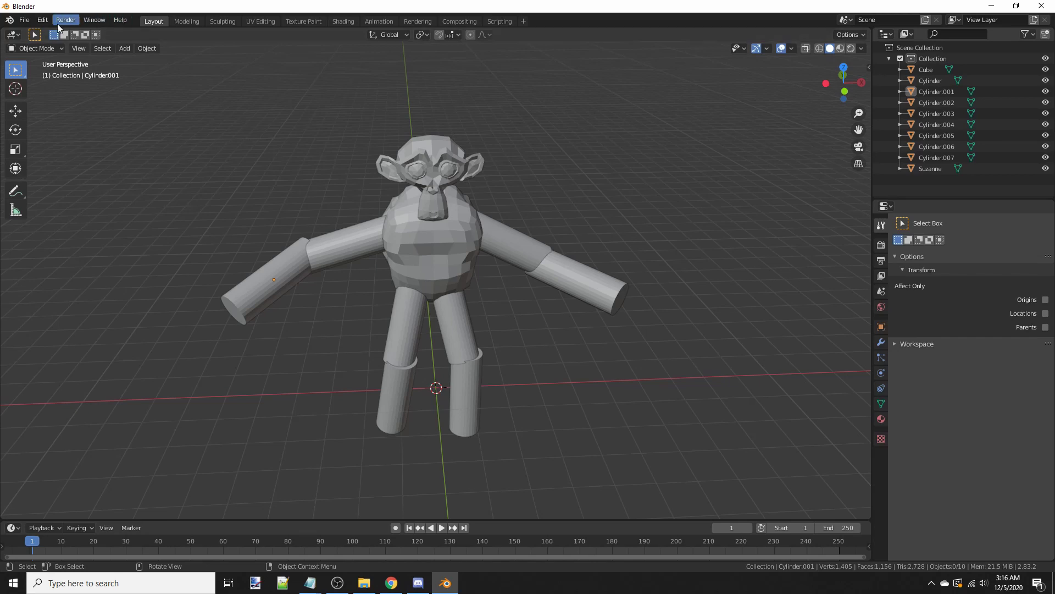
Step: Save the project as mankey.blend in the D:\Blender Projects folder
left_click(19, 22)
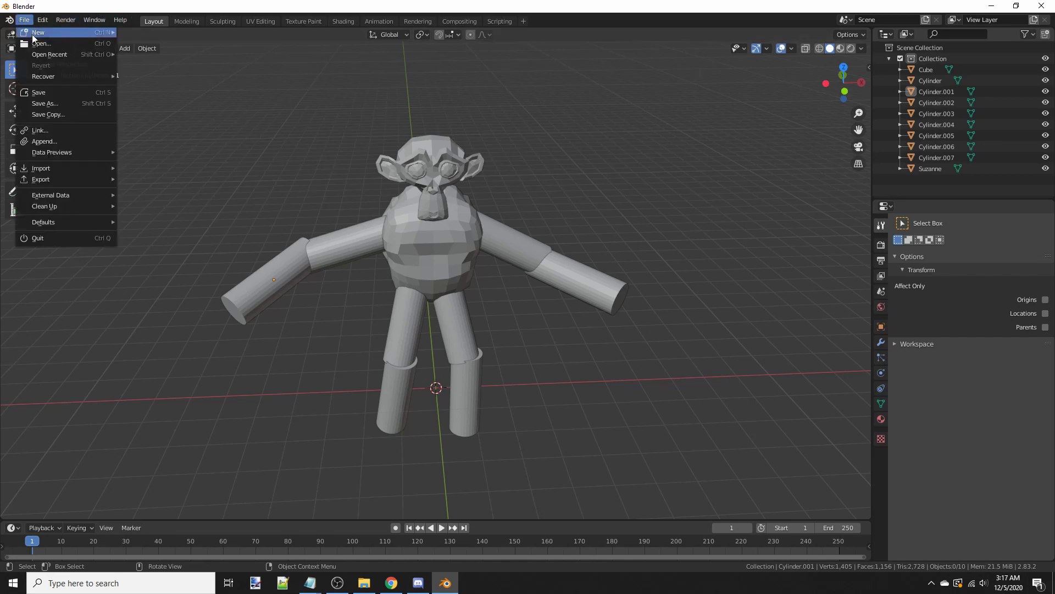
left_click(55, 90)
left_click(441, 463)
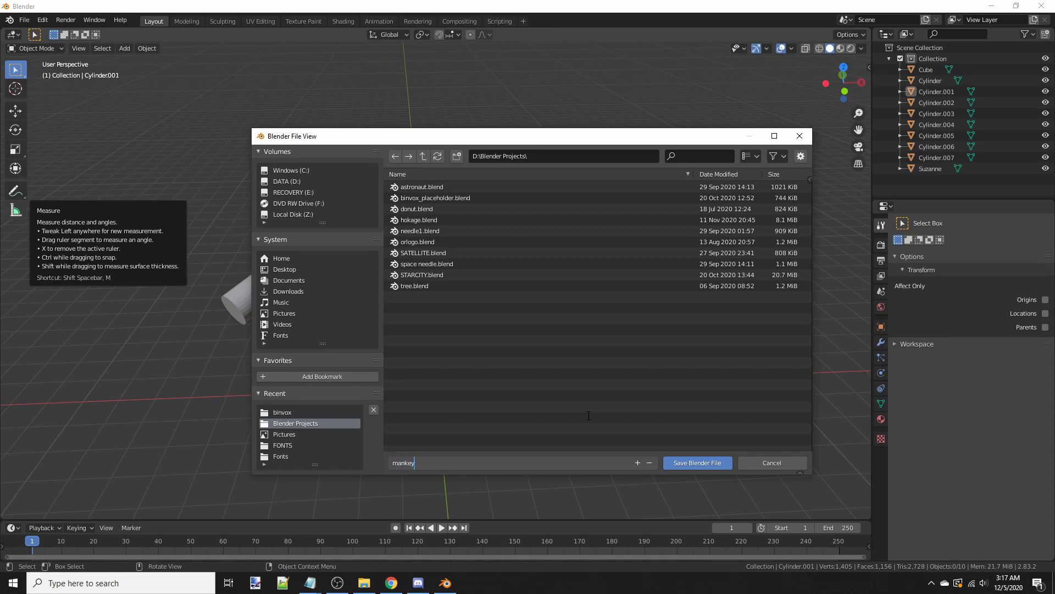
key("Return")
left_click(704, 463)
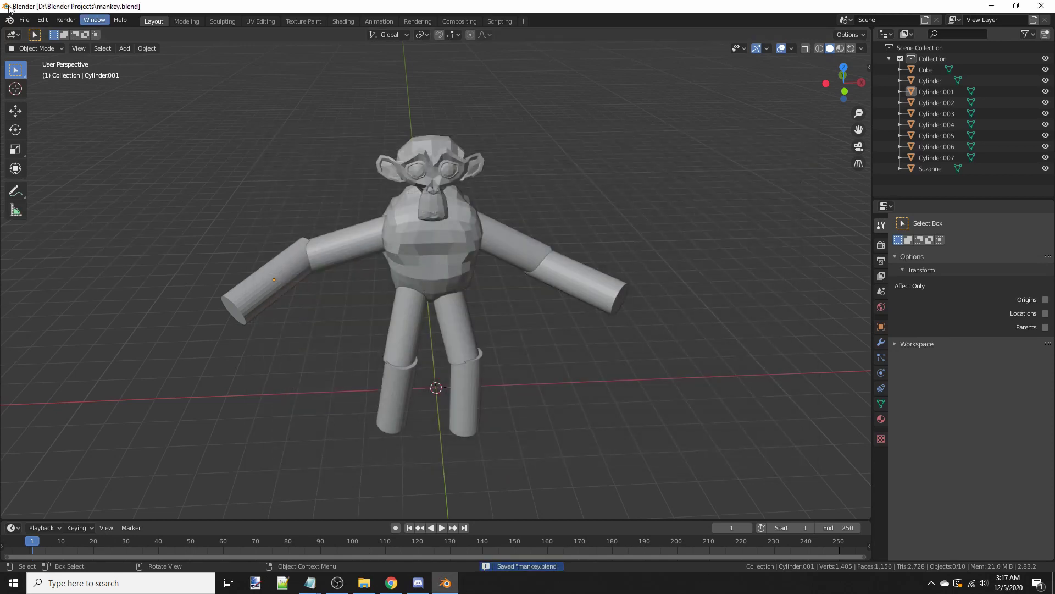
Step: Export the model in Wavefront (.obj) format as mankey.obj to the Desktop's BLENDER_TO_MC\binvox folder
left_click(25, 20)
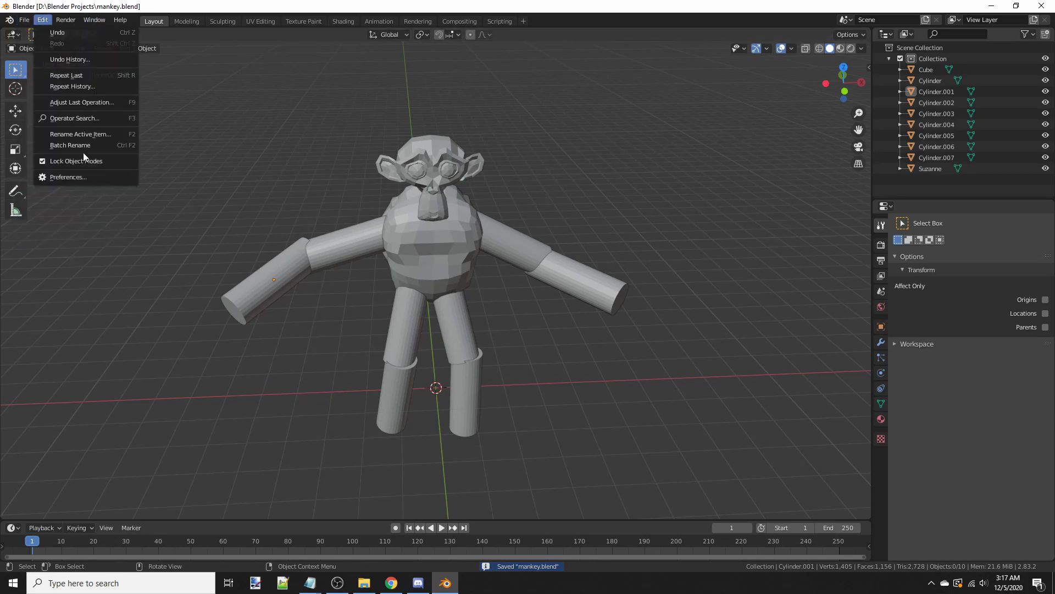
mouse_move(56, 179)
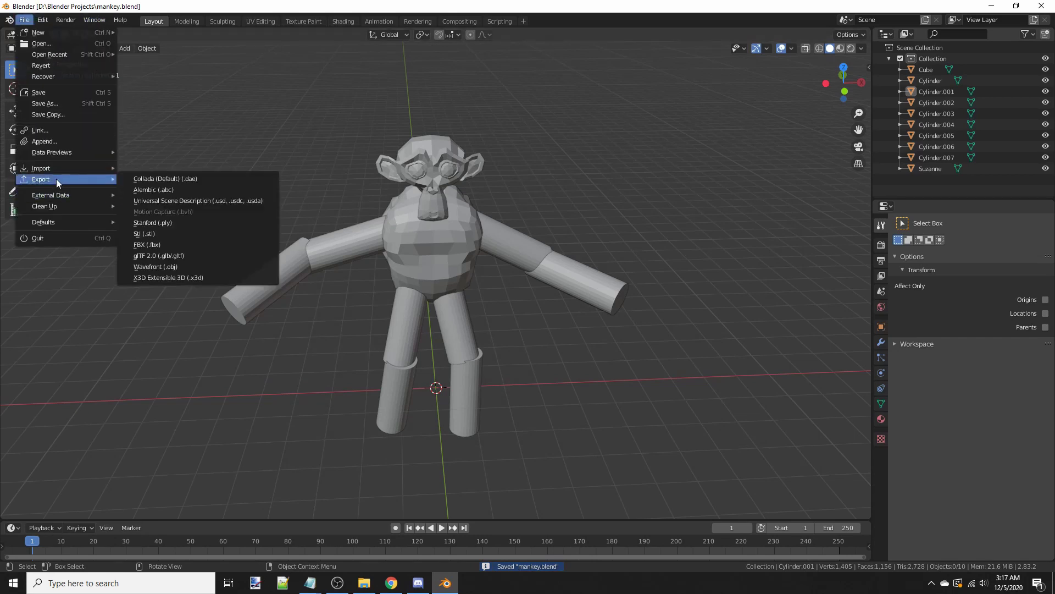
left_click(193, 267)
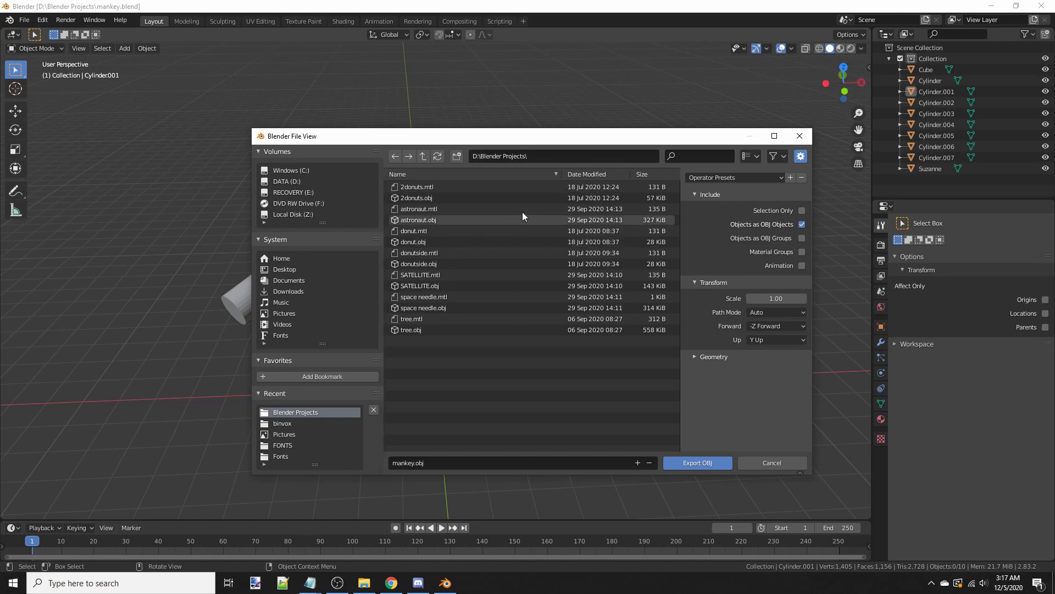
left_click(290, 268)
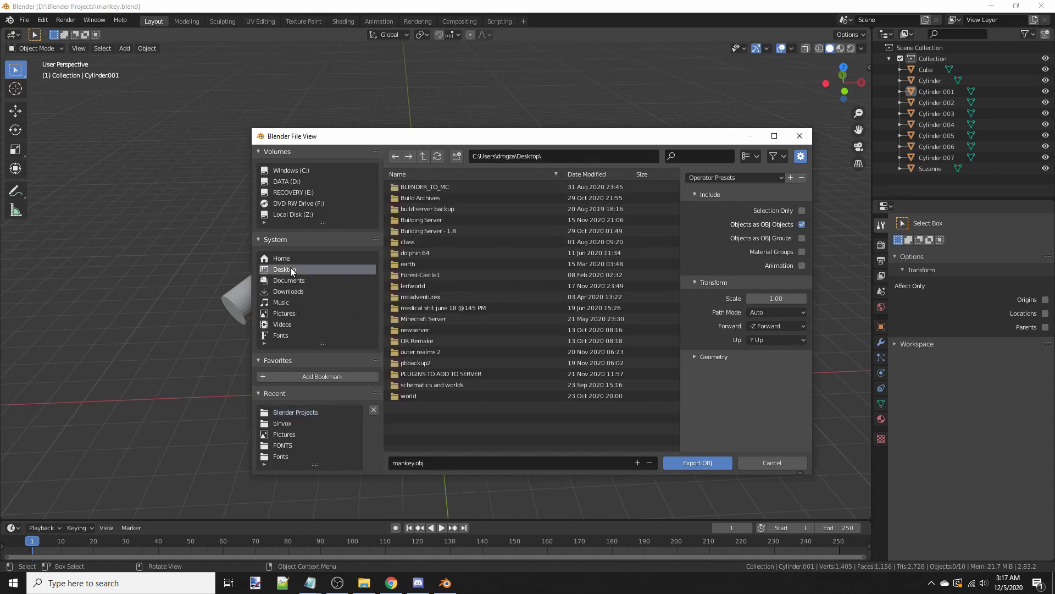
double_click(414, 188)
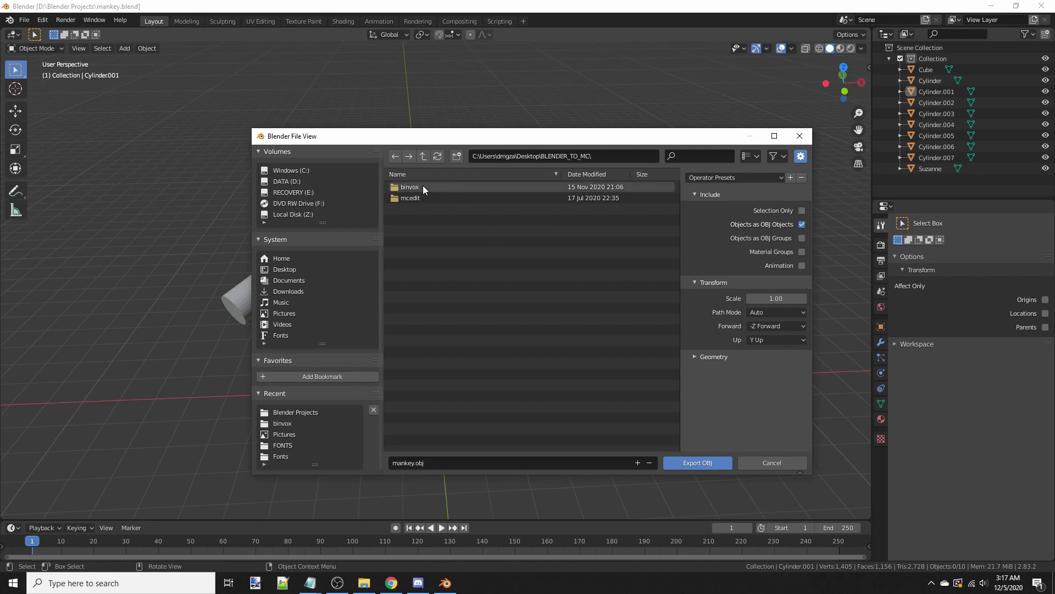
double_click(424, 187)
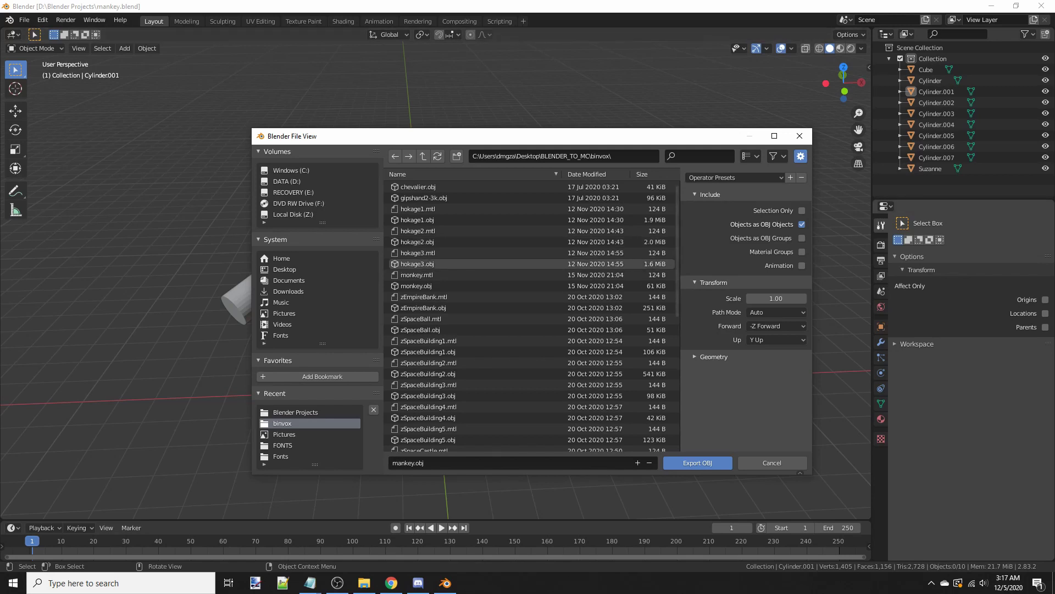
key("alt+Tab")
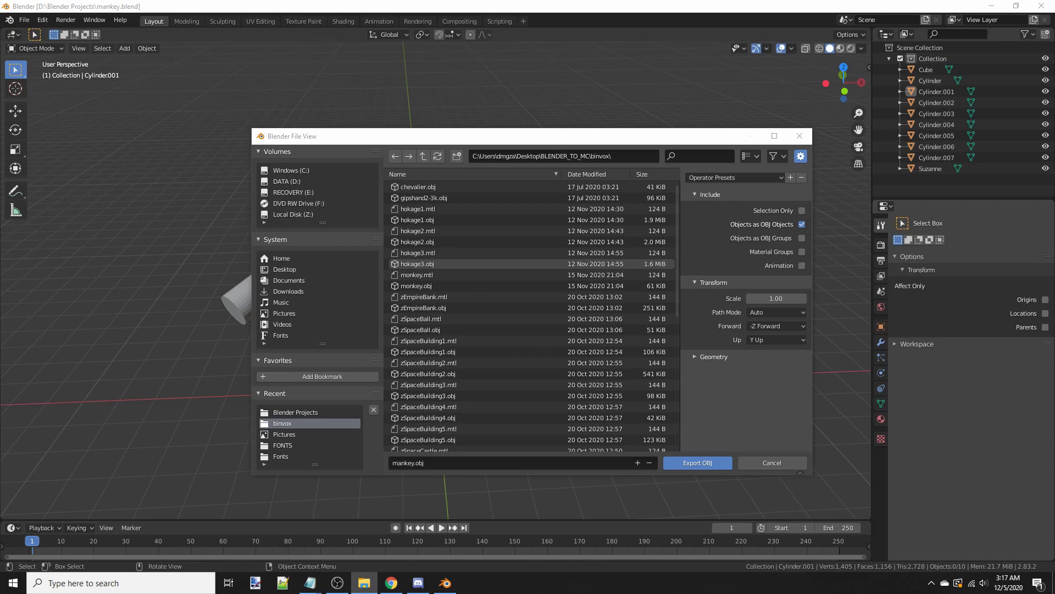
left_click(709, 461)
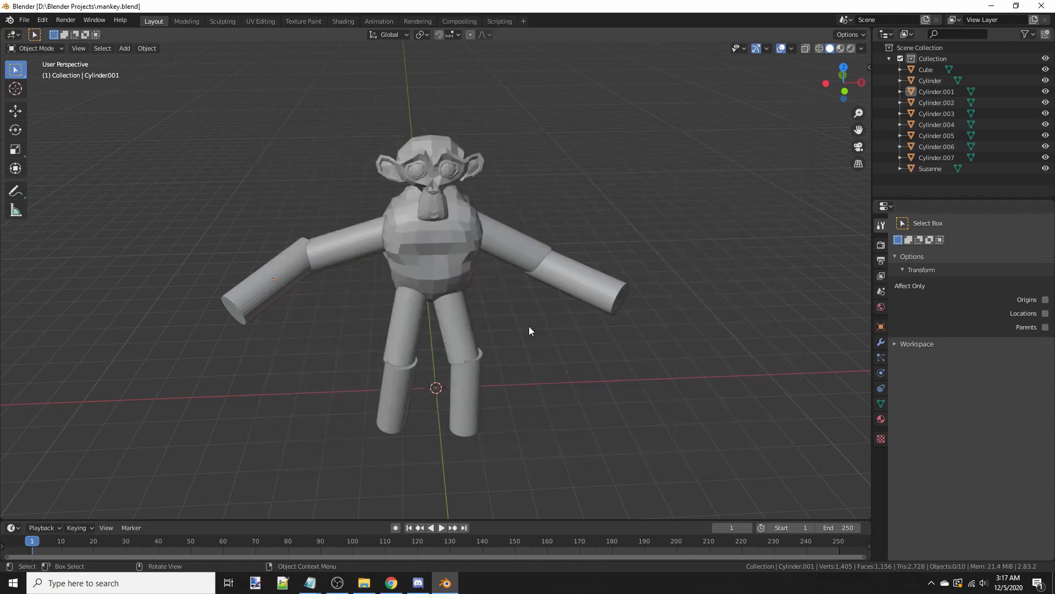
Step: Save mankey.blend again and close Blender
middle_click_drag(388, 307, 108, 82)
left_click(24, 20)
left_click(39, 90)
left_click(1041, 5)
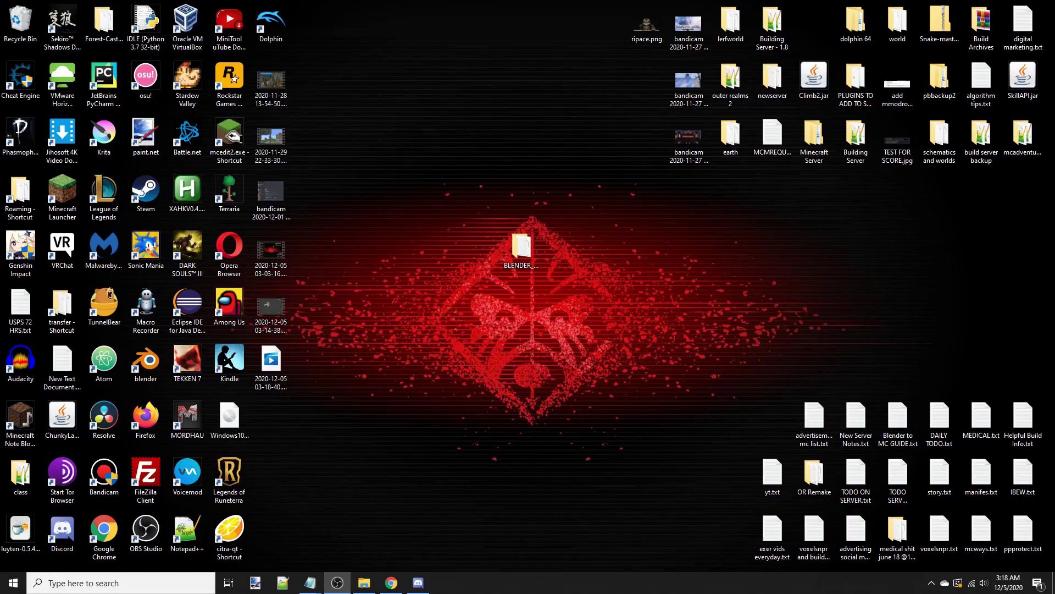
Step: Open the binvox folder inside the desktop's BLENDER_TO_MC folder and select the exported mankey.obj
left_click(517, 250)
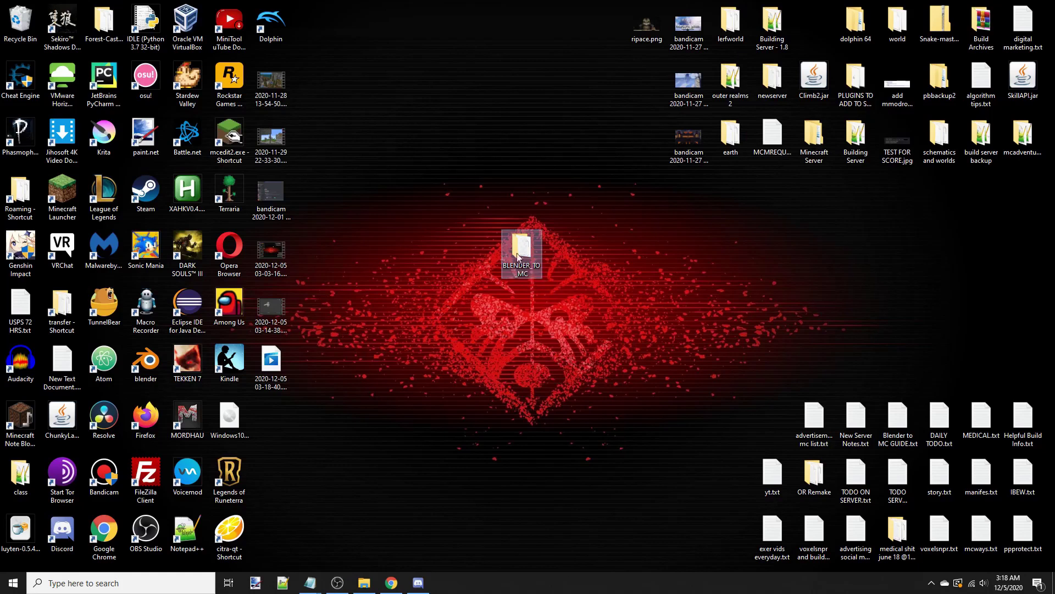
double_click(517, 251)
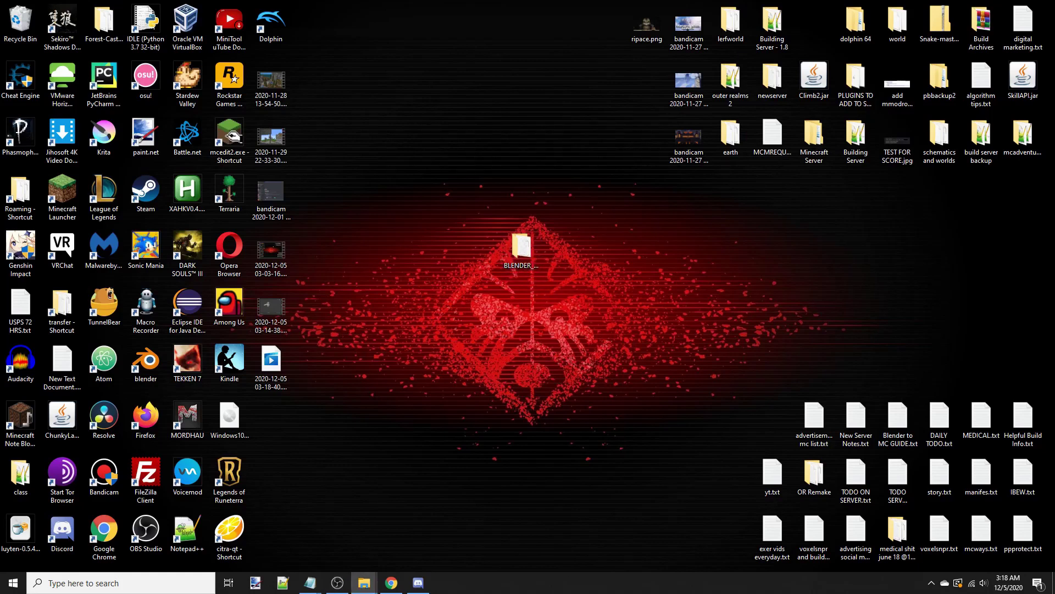
left_click_drag(593, 107, 519, 121)
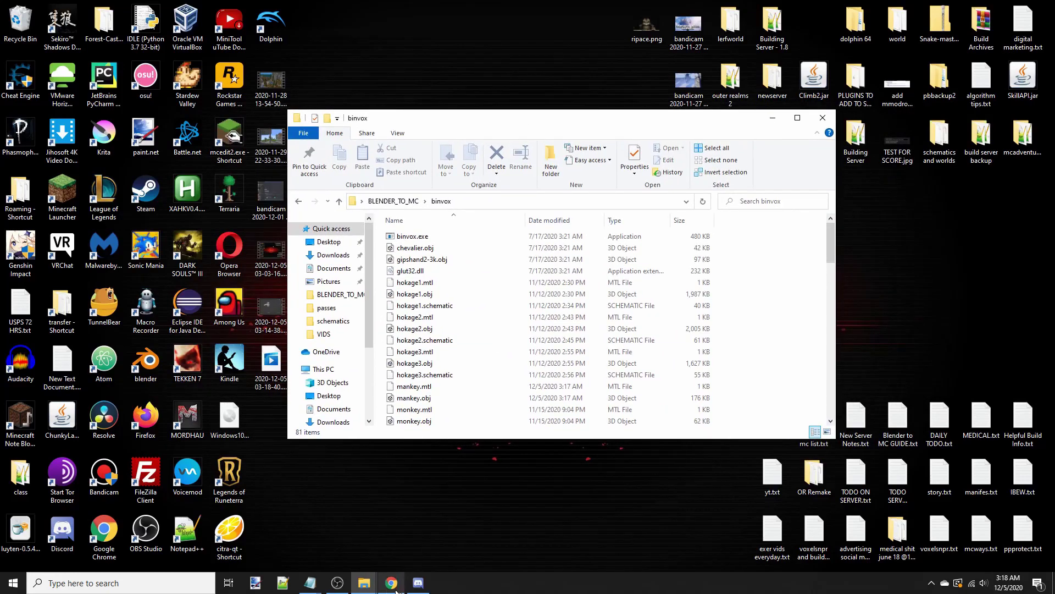
left_click(309, 583)
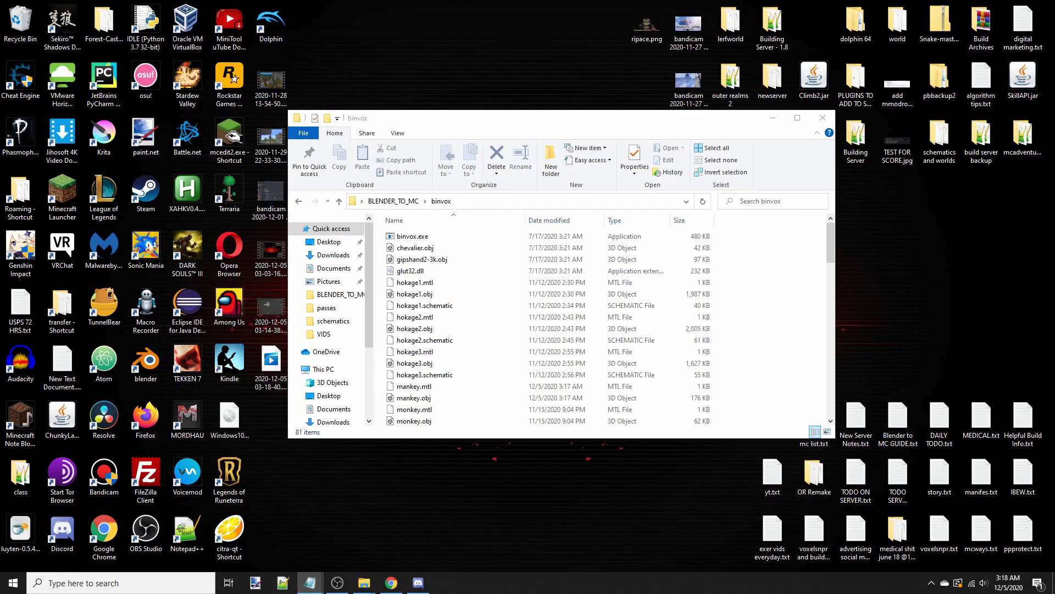
left_click(515, 271)
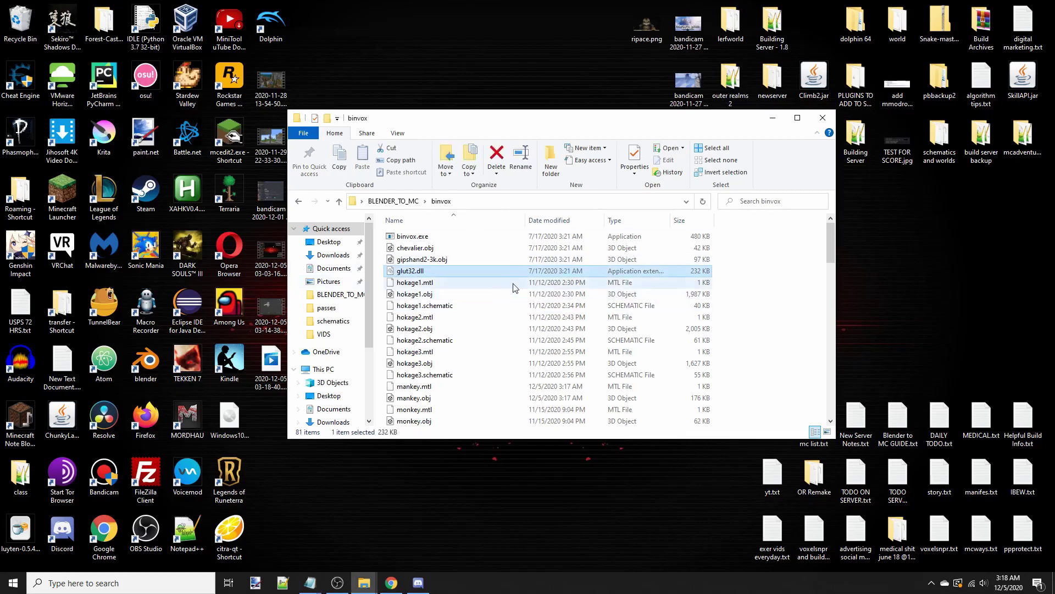
scroll(514, 287, "down", 1)
left_click(431, 374)
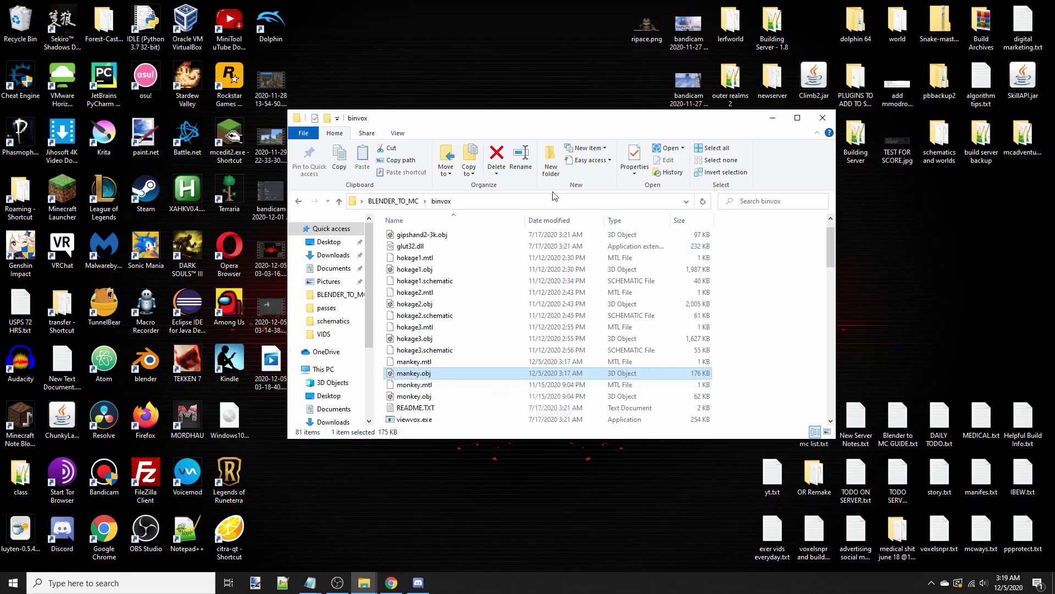
Step: Find Command Prompt with a search for "command" and open it
left_click(13, 582)
type("command")
left_click(40, 265)
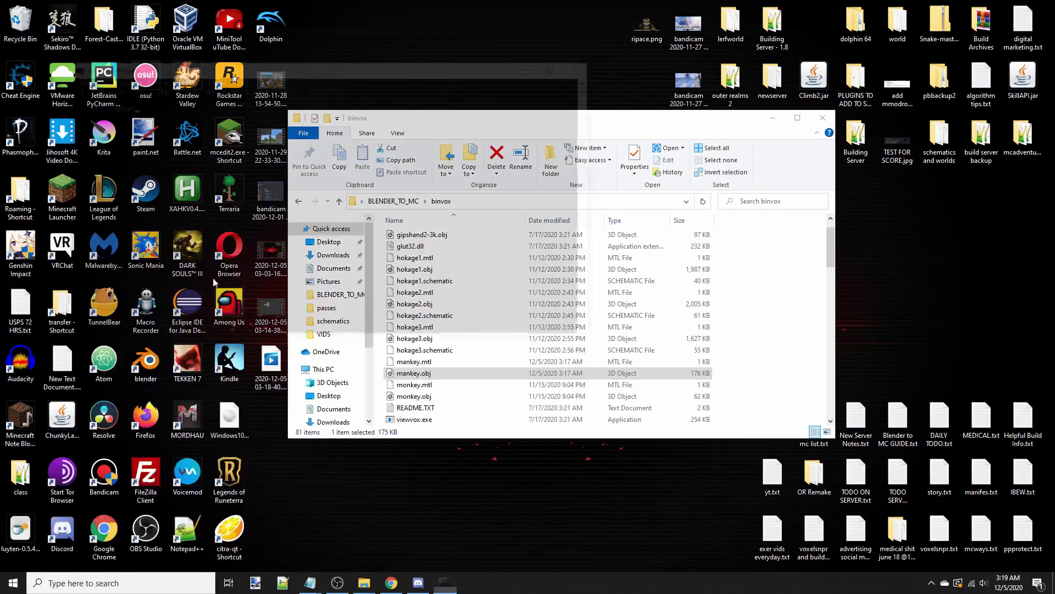
Step: Copy the binvox folder's path from File Explorer and change Command Prompt's working directory to it with cd
left_click_drag(620, 121, 760, 157)
left_click(497, 240)
key("ctrl+c")
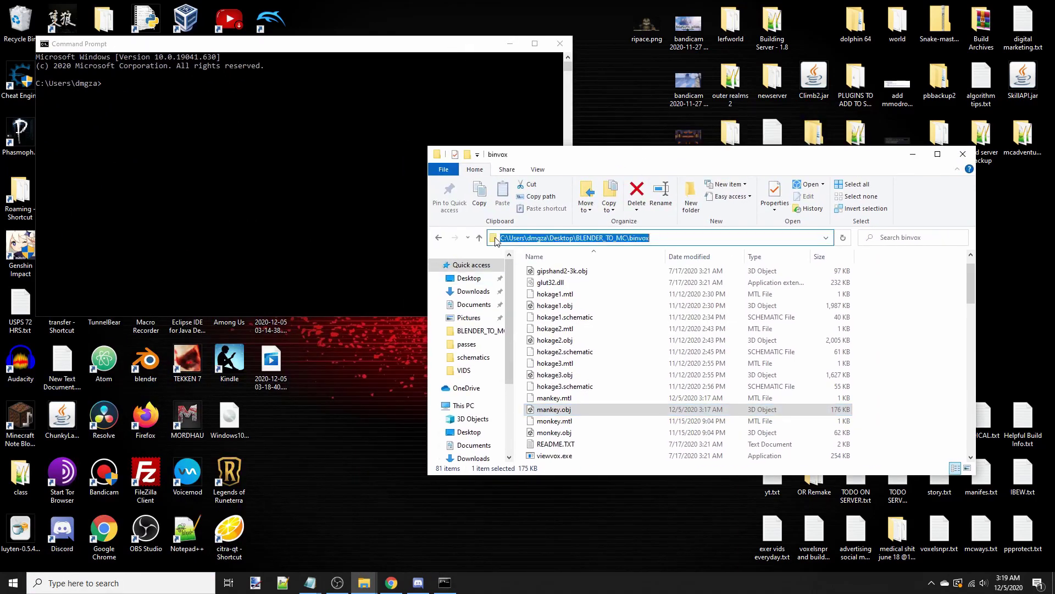
left_click(257, 117)
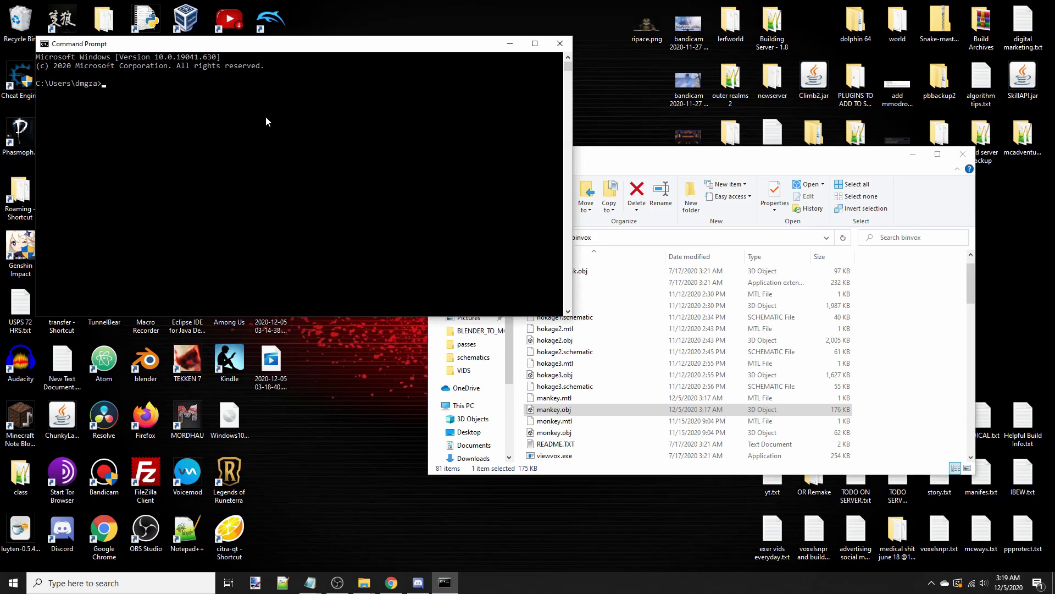
type("cd")
key("ctrl+v")
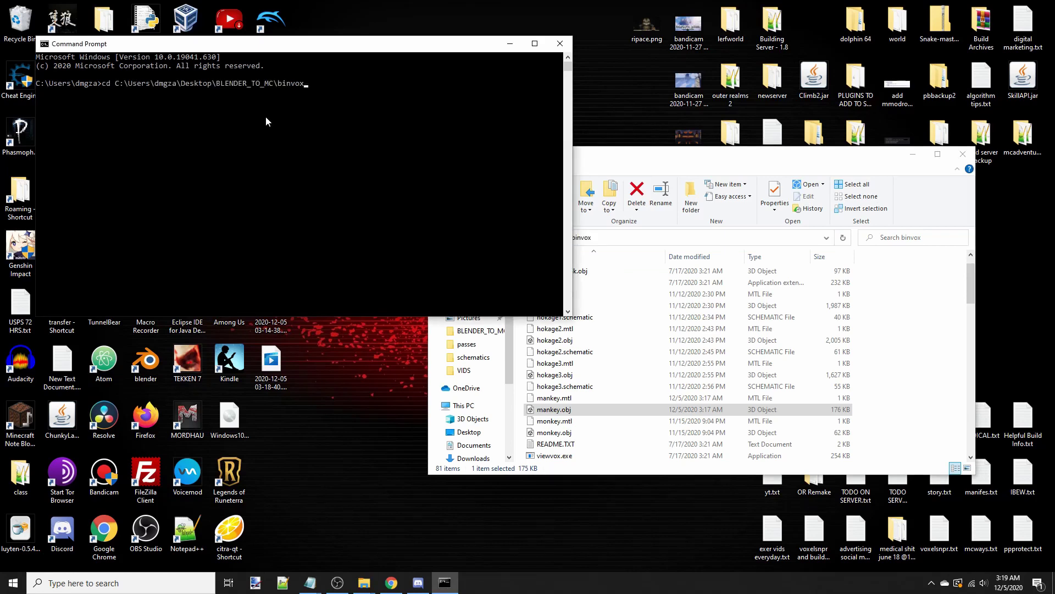
key("Return")
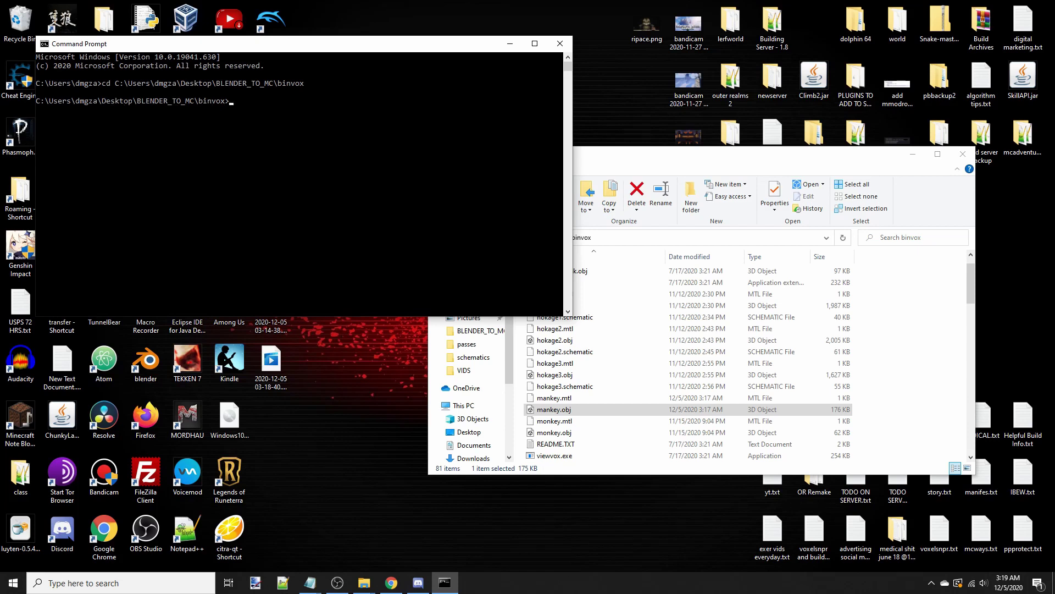
Step: Paste the binvox conversion command at the Command Prompt and set its -d resolution value to 128
key("alt+Tab")
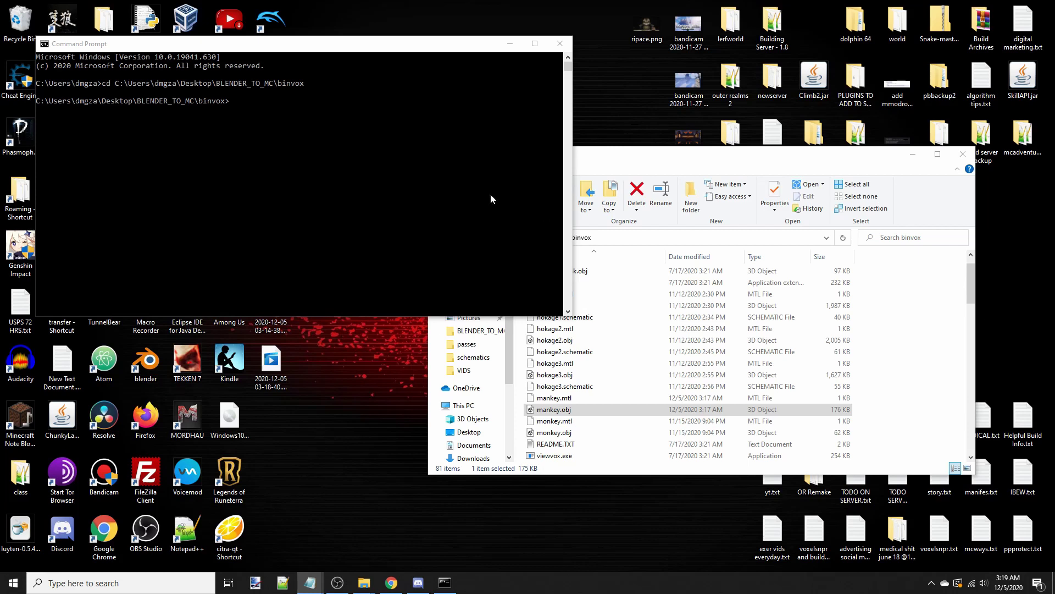
left_click(411, 155)
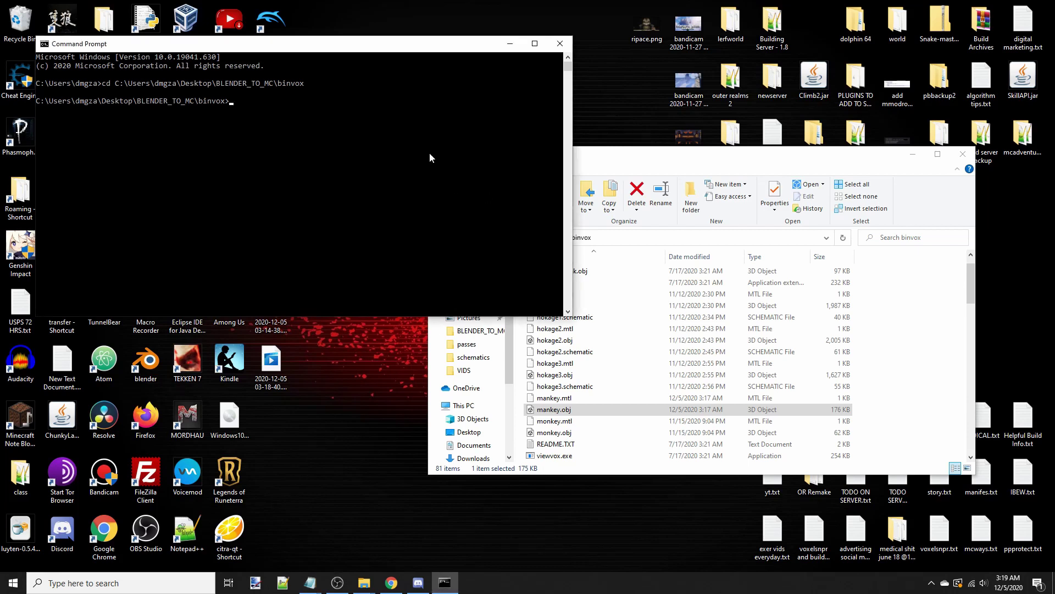
type("binvox -d 64 -c -ri -t schematic")
key("Right")
key("Right")
key("Right")
key("Right")
key("Right")
key("Right")
key("Right")
key("Right")
Step: Complete the command as binvox -d 128 -c -t schematic mankey.obj and run it
key("Right")
key("Right")
key("BackSpace")
key("BackSpace")
type("128")
key("Right")
key("BackSpace")
key("BackSpace")
key("BackSpace")
key("BackSpace")
key("End")
type("N")
key("BackSpace")
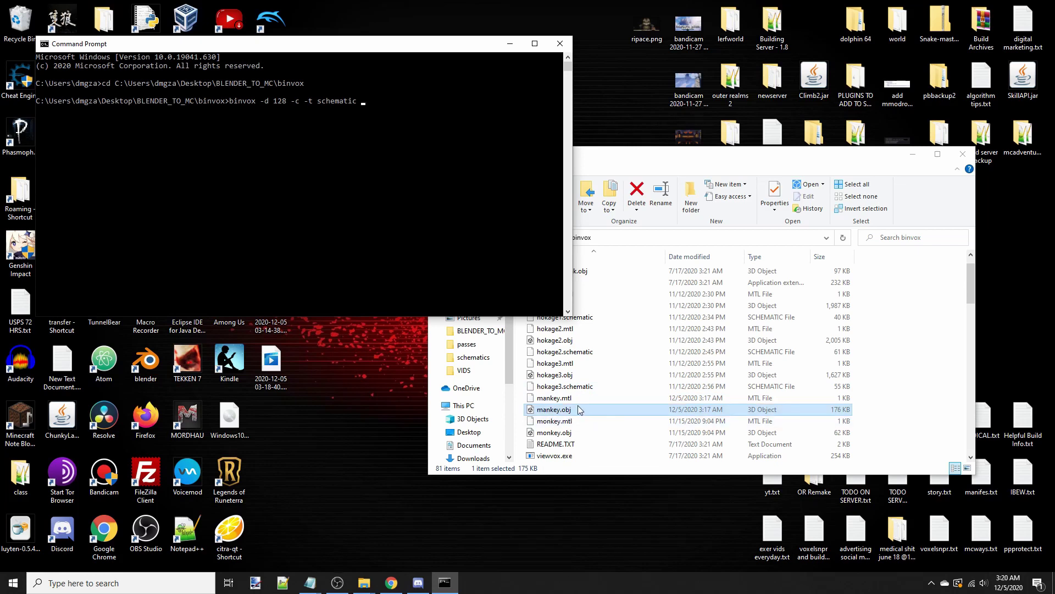
left_click(380, 104)
type("mankey.obj")
left_click(517, 155)
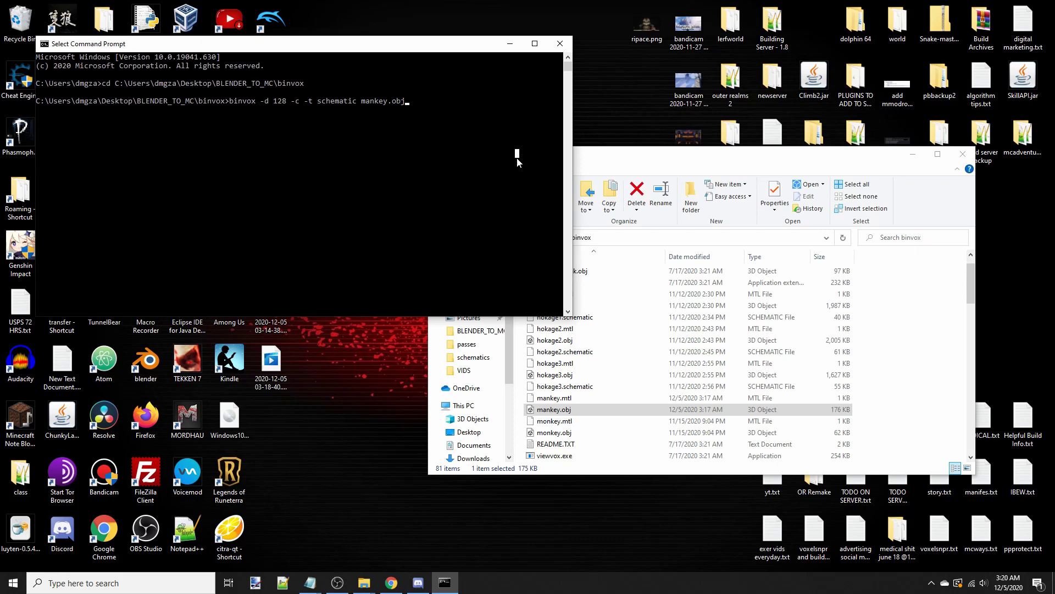
key("Return")
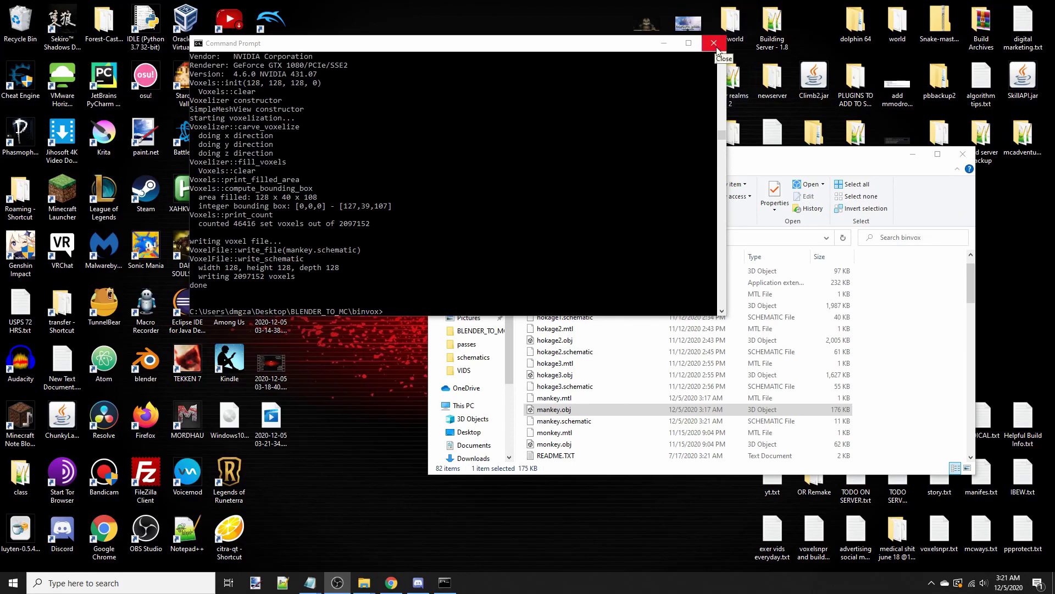
Step: Select mankey.schematic in the binvox folder, launch MCEdit with a search for "mcedit", and open the 3k x 3k Map for editing
left_click(572, 421)
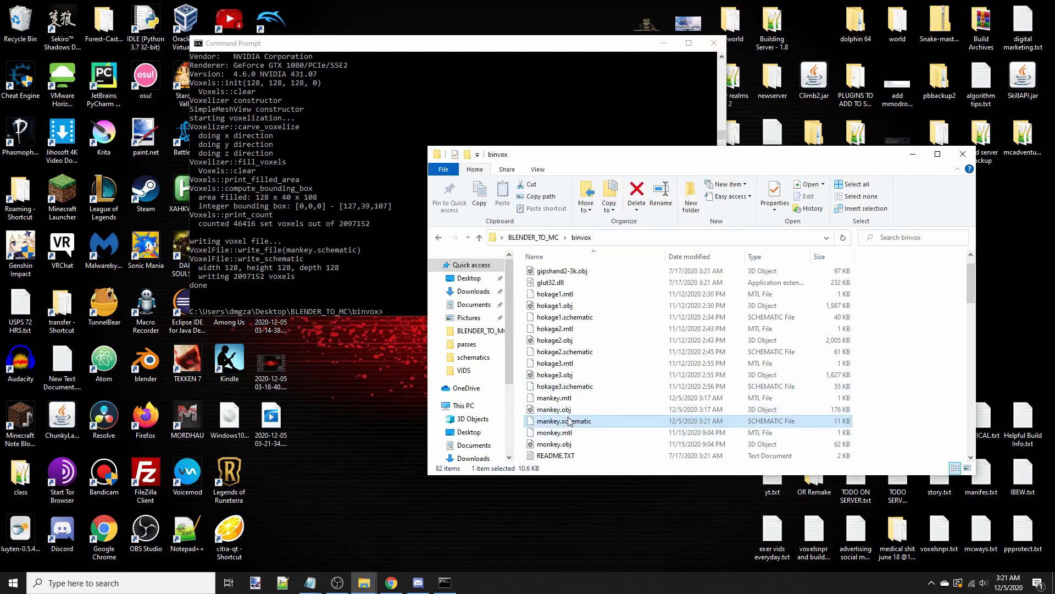
key("super")
type("mcedit")
key("Return")
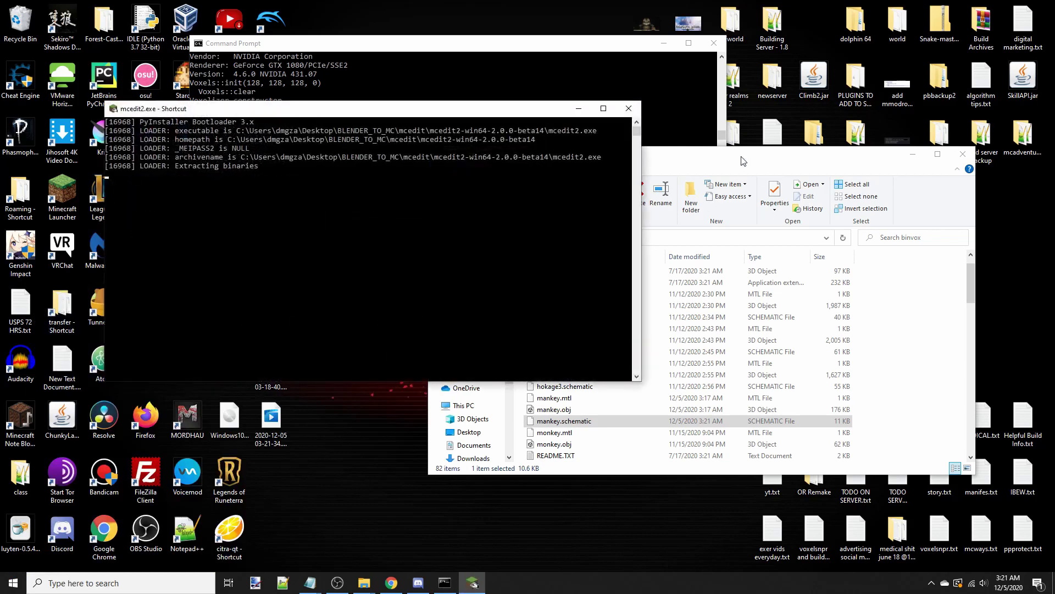
left_click_drag(740, 156, 1054, 275)
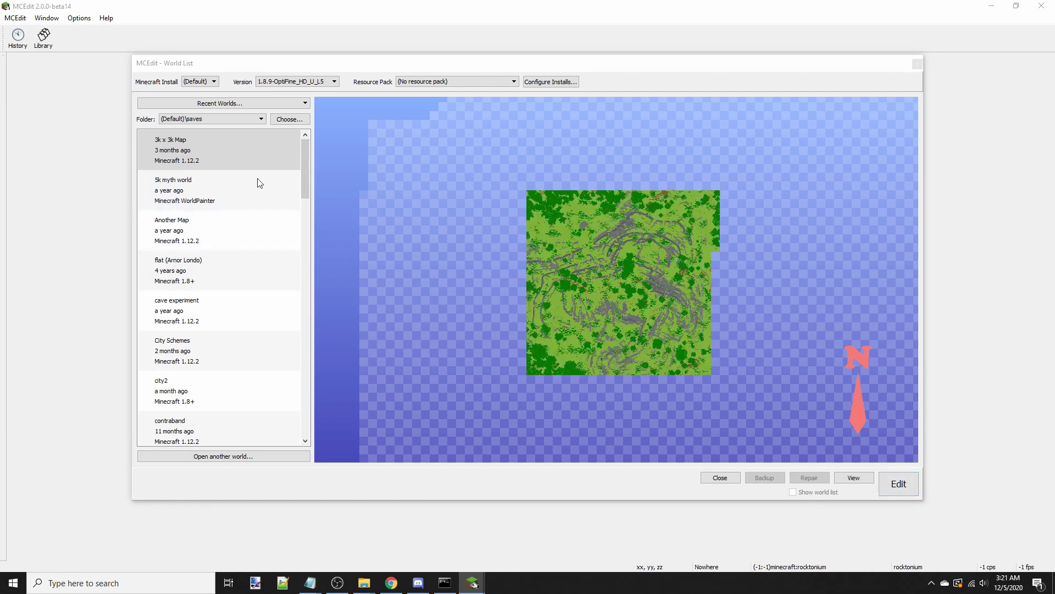
left_click(900, 485)
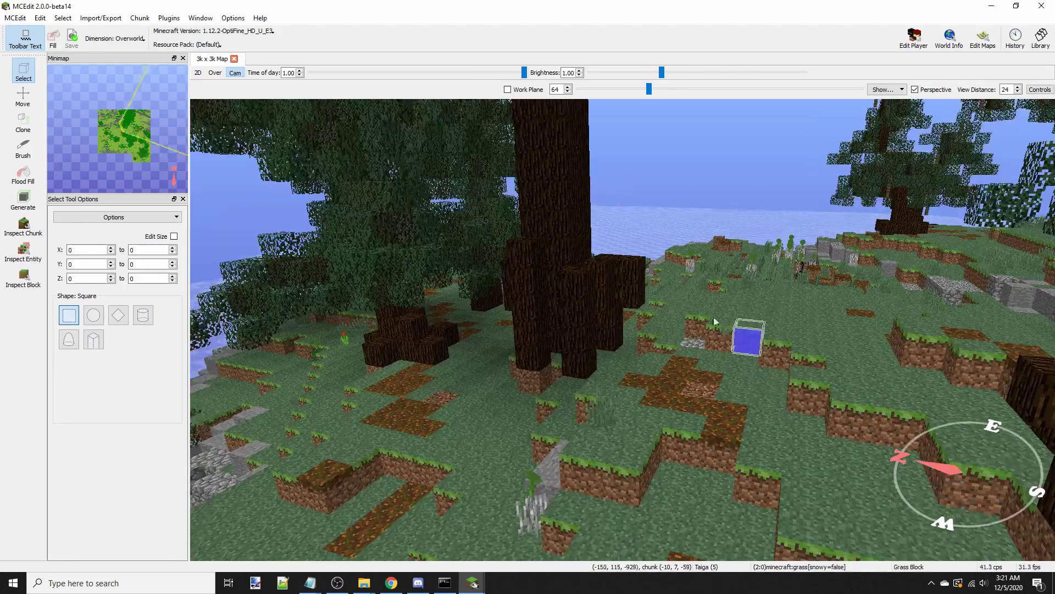
Step: Bring mankey.schematic from File Explorer into the 3k x 3k Map at X -318, Y 71, Z -1068
right_click_drag(714, 321, 438, 484)
key("s")
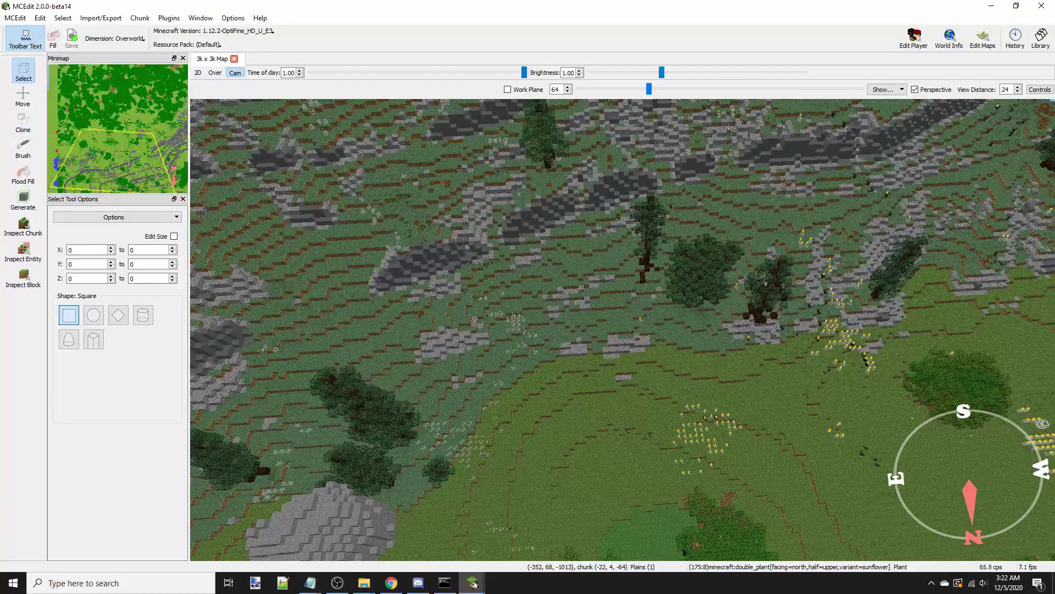
left_click_drag(1054, 160, 774, 140)
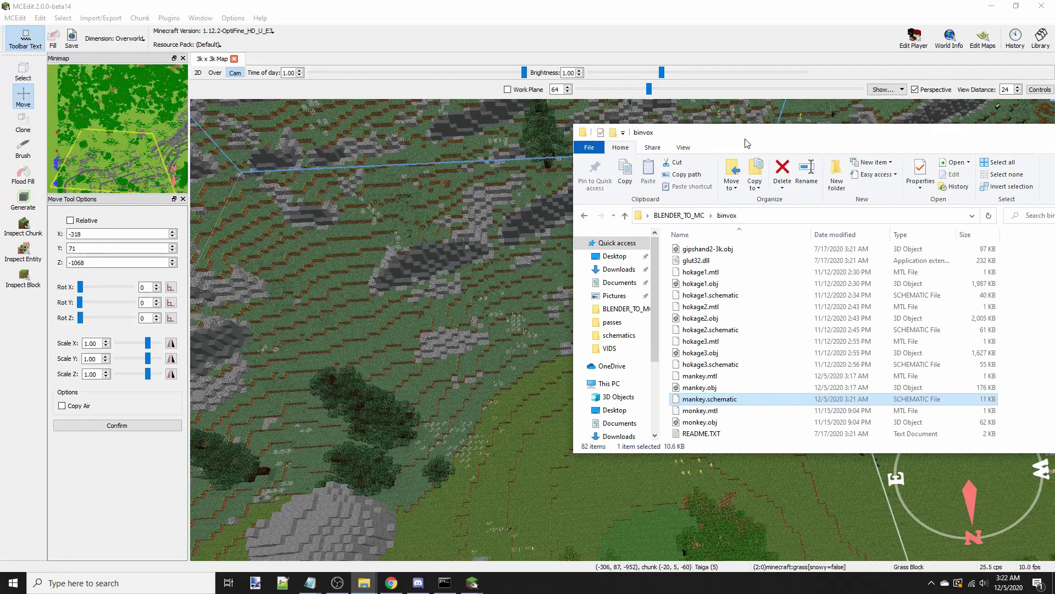
left_click_drag(748, 144, 1054, 148)
Step: Set the imported monkey's Z rotation to 90 degrees and check it from the front
right_click_drag(796, 235, 882, 242)
key("s")
key("w")
key("d")
key("a")
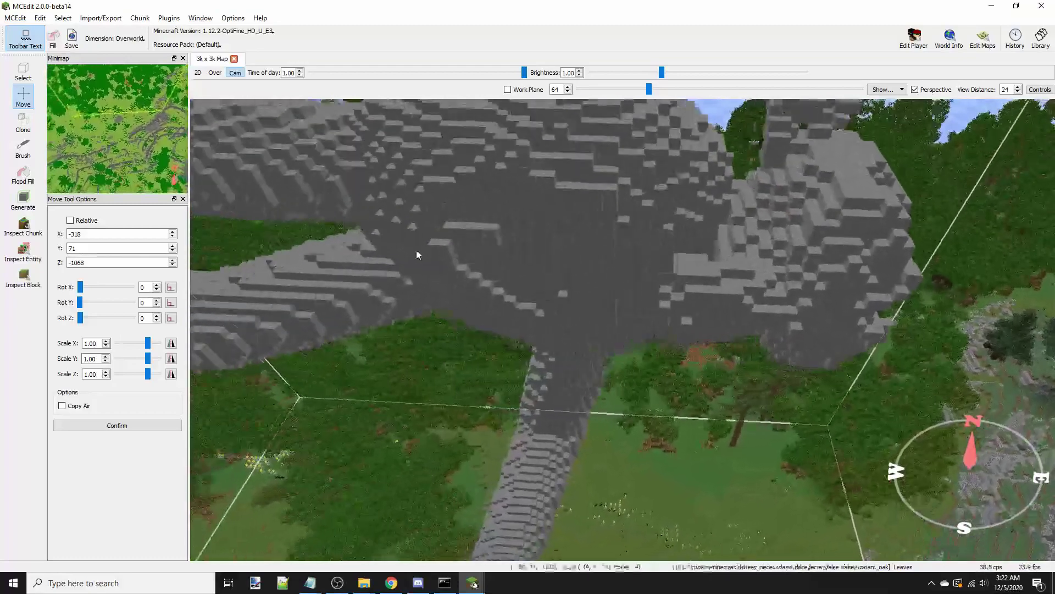
key("s")
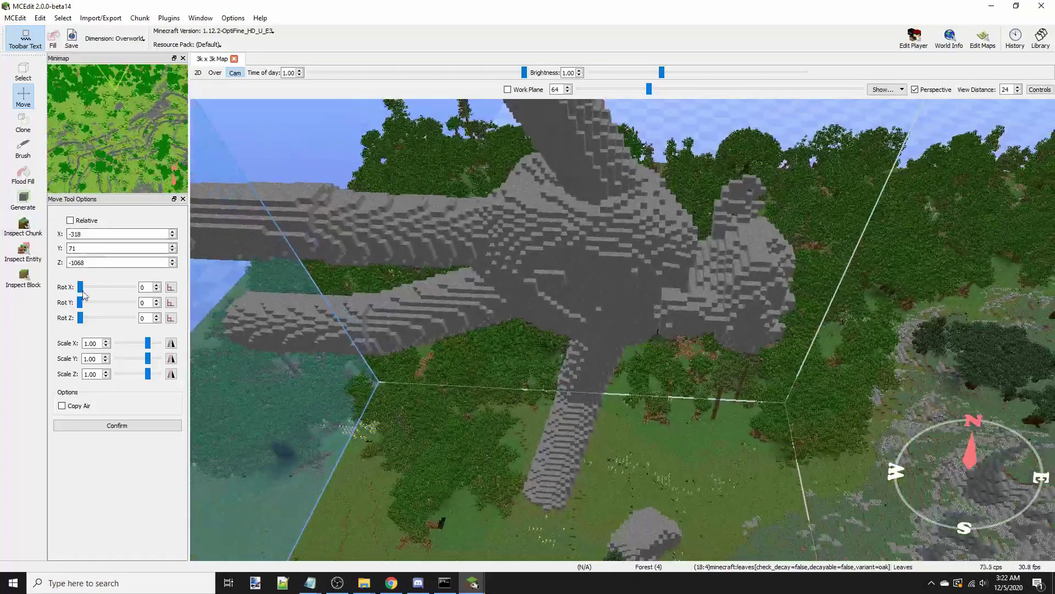
type("90")
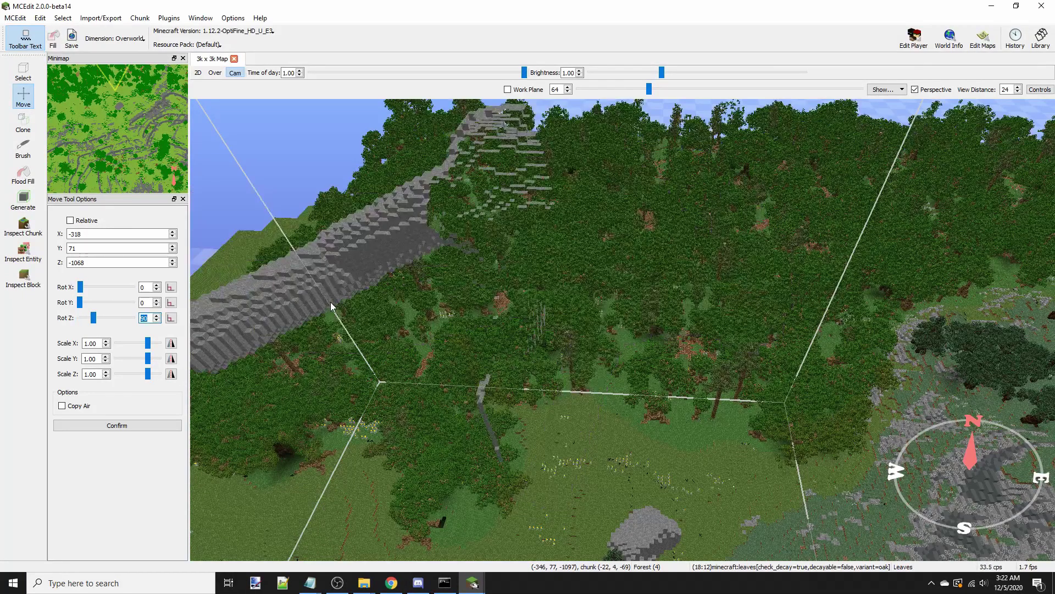
right_click_drag(476, 417, 477, 354)
key("w")
right_click_drag(672, 364, 688, 421)
key("a")
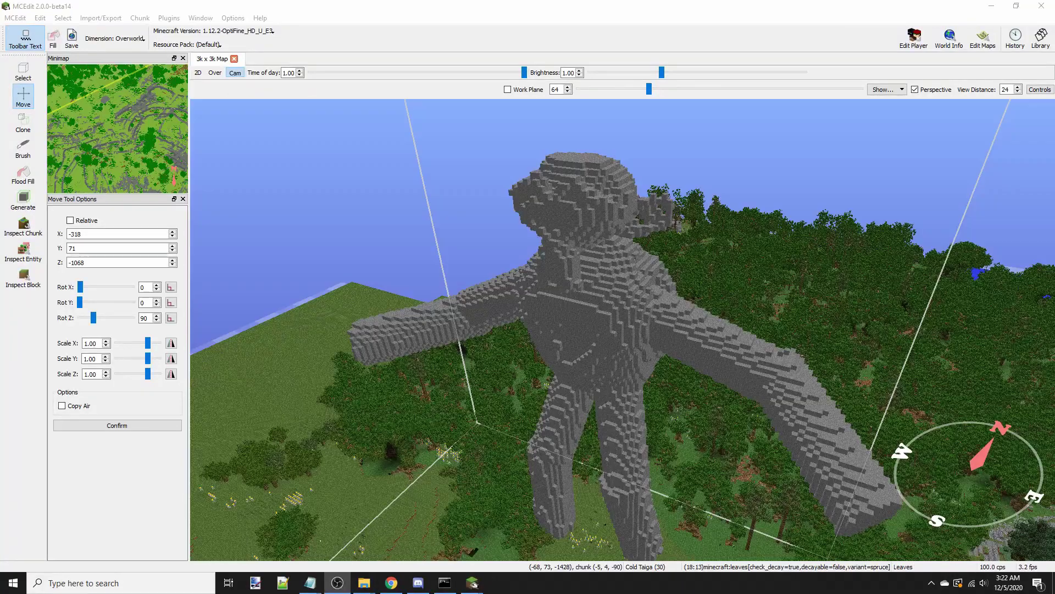
Step: Confirm the placement to paste the rotated monkey into the world and view it from several angles
left_click(117, 425)
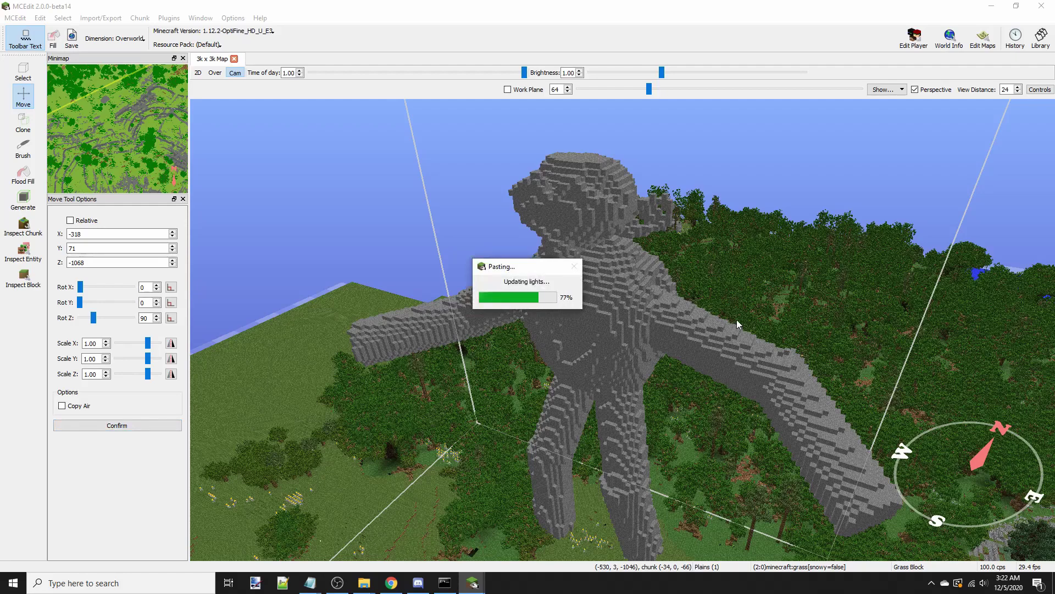
right_click_drag(627, 326, 685, 284)
key("w")
key("s")
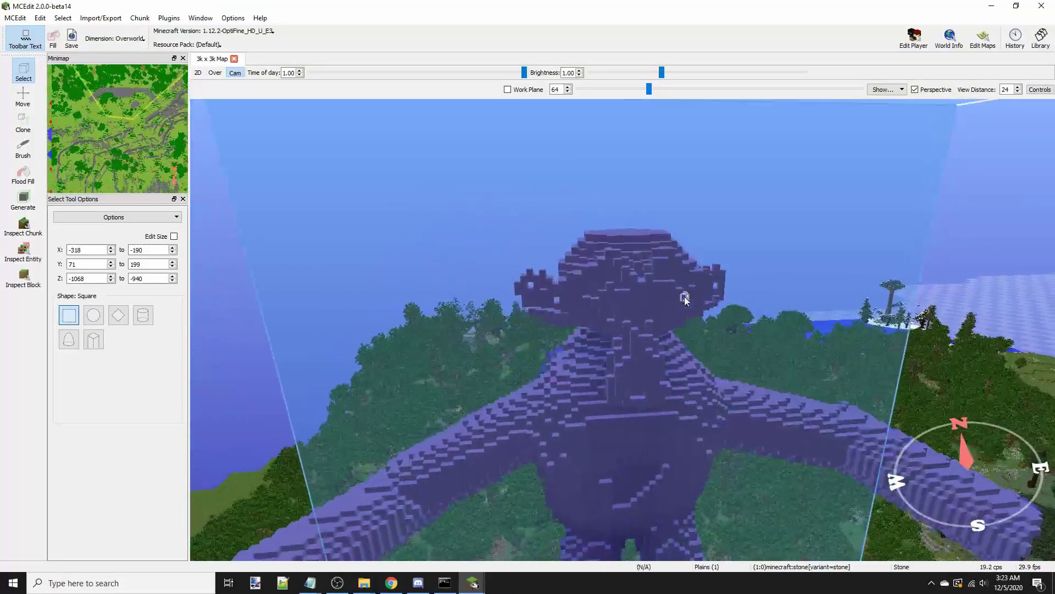
key("s")
right_click_drag(684, 297, 622, 332)
key("s")
Step: Switch to Command Prompt, paste the binvox command again and change its model file name to mankey
left_click(448, 585)
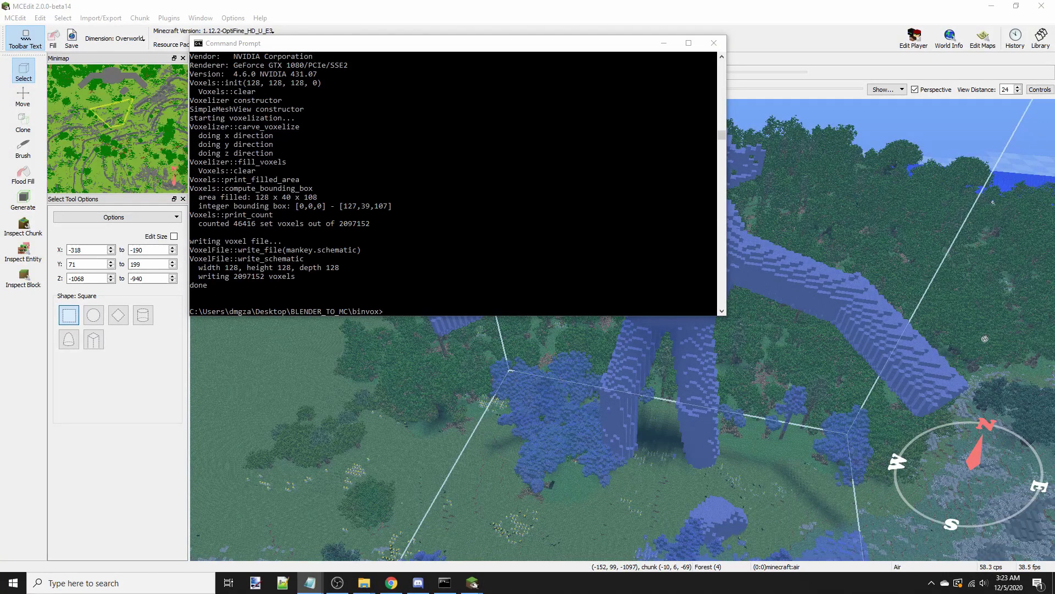
left_click(487, 310)
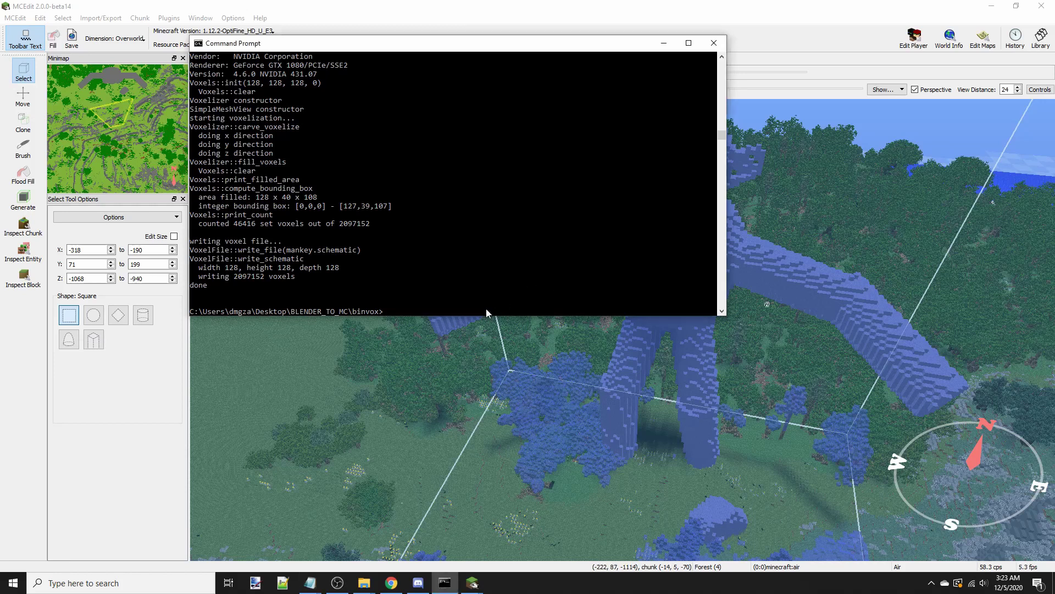
type("binvox -d 64 -c -ri -t schematic donut3.obj")
key("Left")
key("Left")
key("Left")
key("Left")
key("Left")
key("Left")
key("Left")
key("Left")
key("Left")
key("Left")
key("Left")
key("Left")
key("Left")
key("Left")
key("Left")
key("Left")
key("Left")
key("Left")
key("Left")
key("Left")
key("BackSpace")
key("BackSpace")
key("BackSpace")
key("BackSpace")
Step: Set the binvox command's -d resolution to 200 and run the conversion of mankey.obj
key("BackSpace")
key("BackSpace")
key("BackSpace")
key("BackSpace")
key("BackSpace")
key("BackSpace")
type("mankey")
key("BackSpace")
key("BackSpace")
type("200")
key("Return")
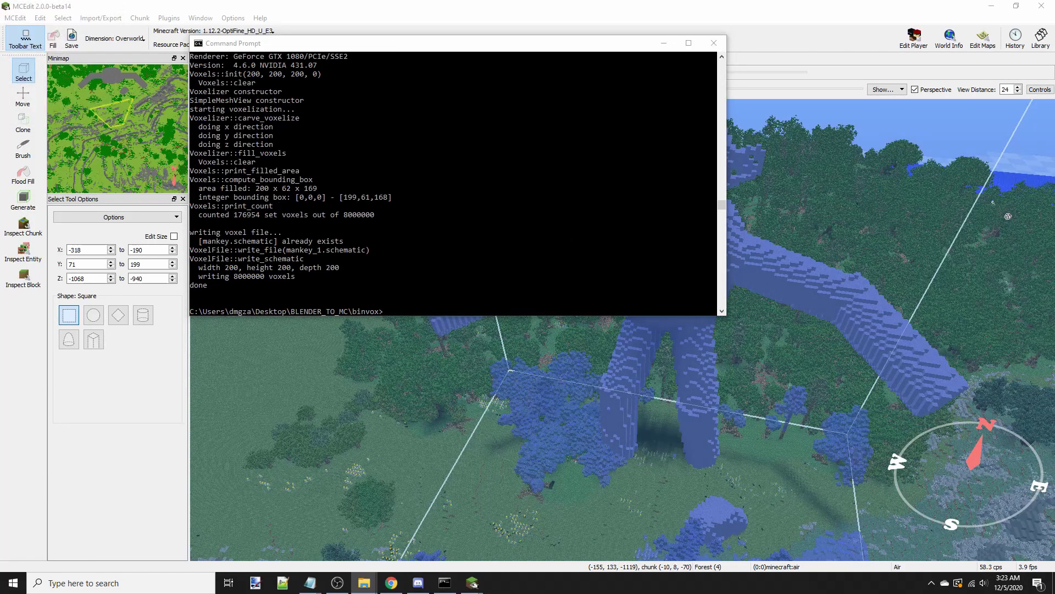
Step: Minimize Command Prompt and bring the 200-resolution monkey schematic onto MCEdit's flat grass plain at X -622, Y 4, Z -1070
left_click(661, 45)
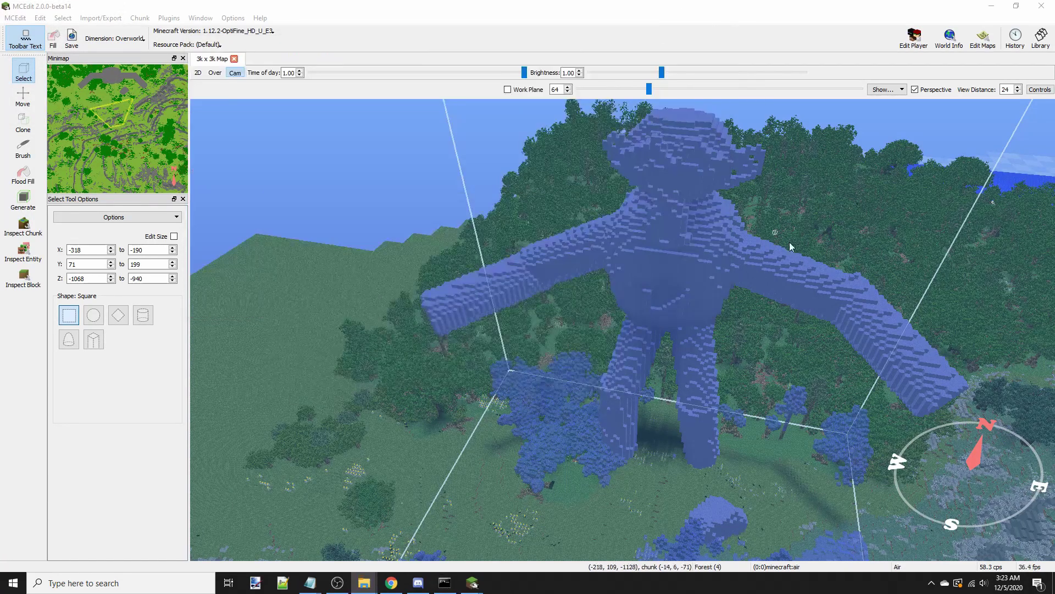
right_click_drag(790, 242, 746, 314)
key("w")
key("w")
key("a")
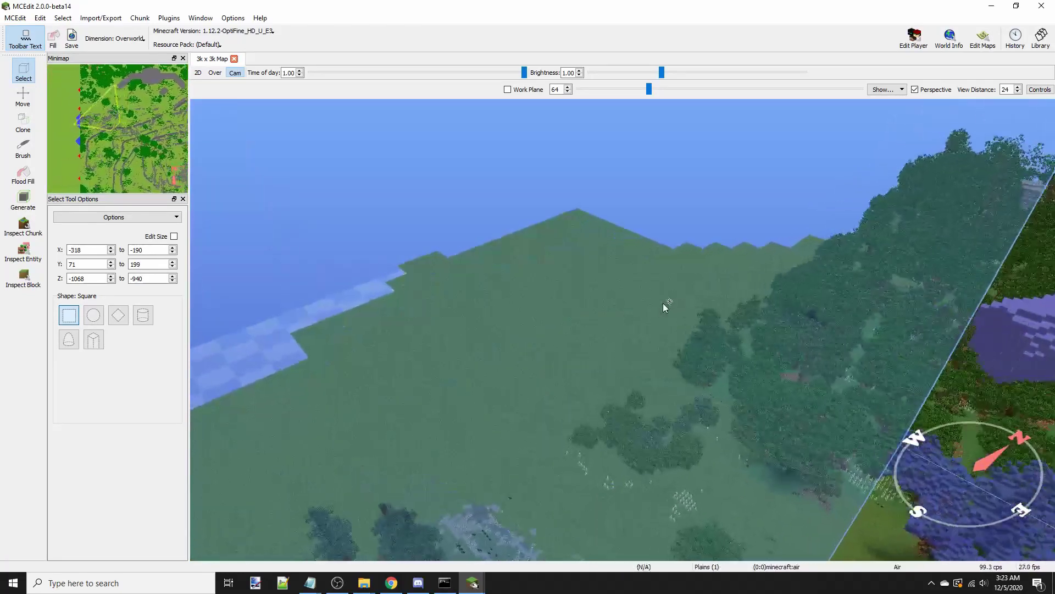
right_click_drag(666, 302, 669, 346)
key("w")
key("a")
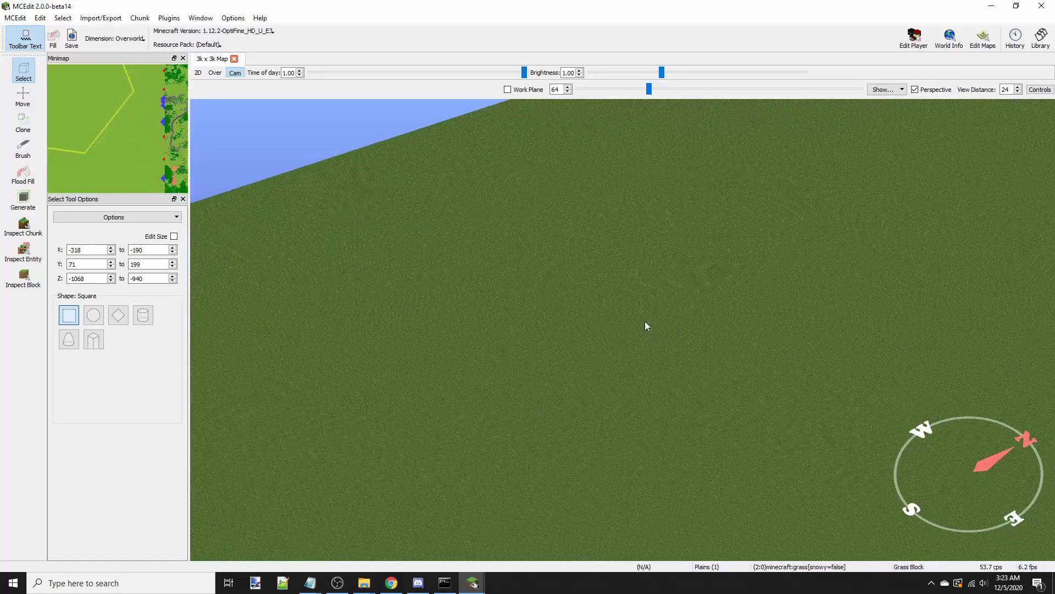
key("ctrl+v")
Step: Rotate the larger monkey 90 degrees about Z so it stands upright, and paste it into the world
right_click_drag(569, 309, 720, 348)
key("s")
key("s")
key("s")
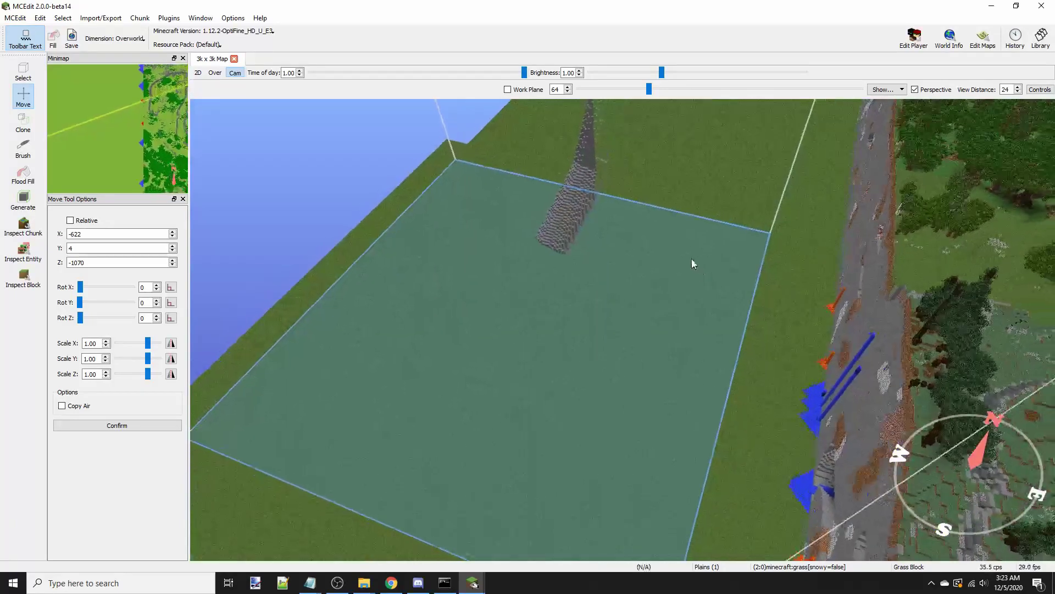
key("s")
right_click_drag(691, 258, 737, 273)
key("a")
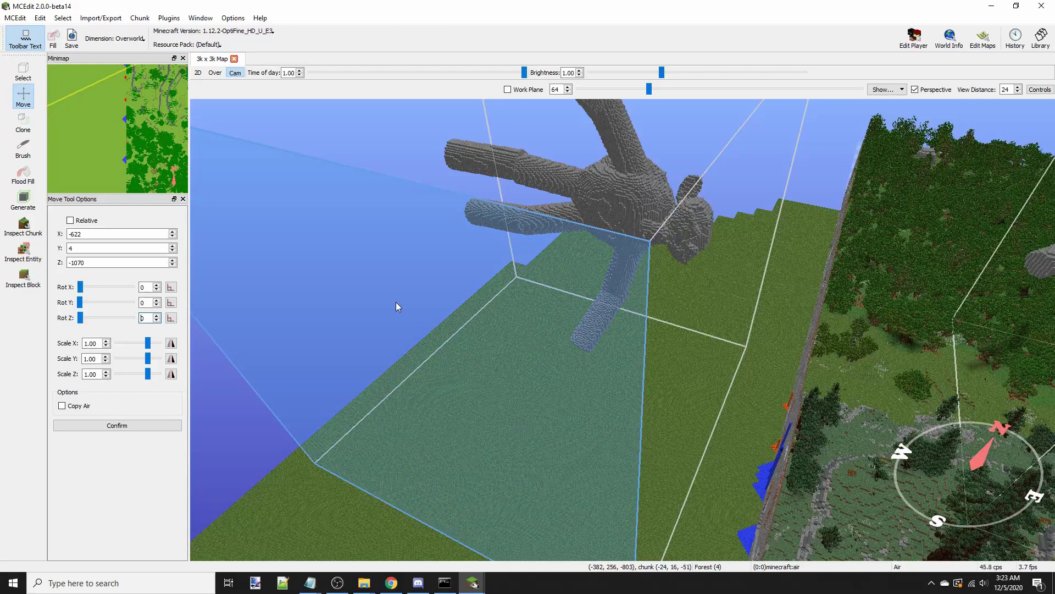
type("9")
key("Return")
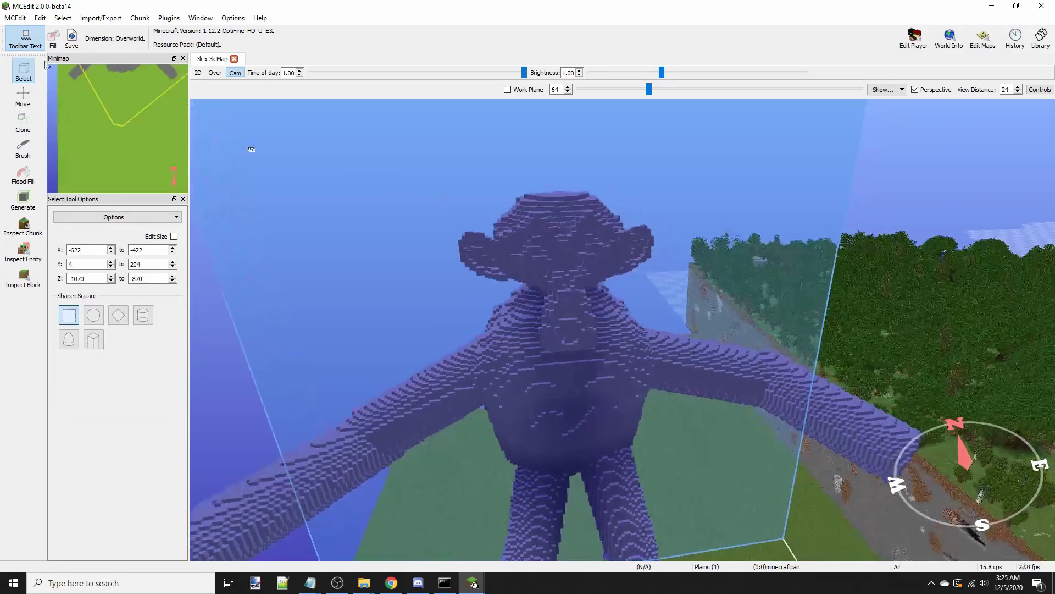
Step: Save the edited world in MCEdit and open the 3k x 3k Map in Minecraft 1.12.2
left_click(13, 18)
left_click(36, 97)
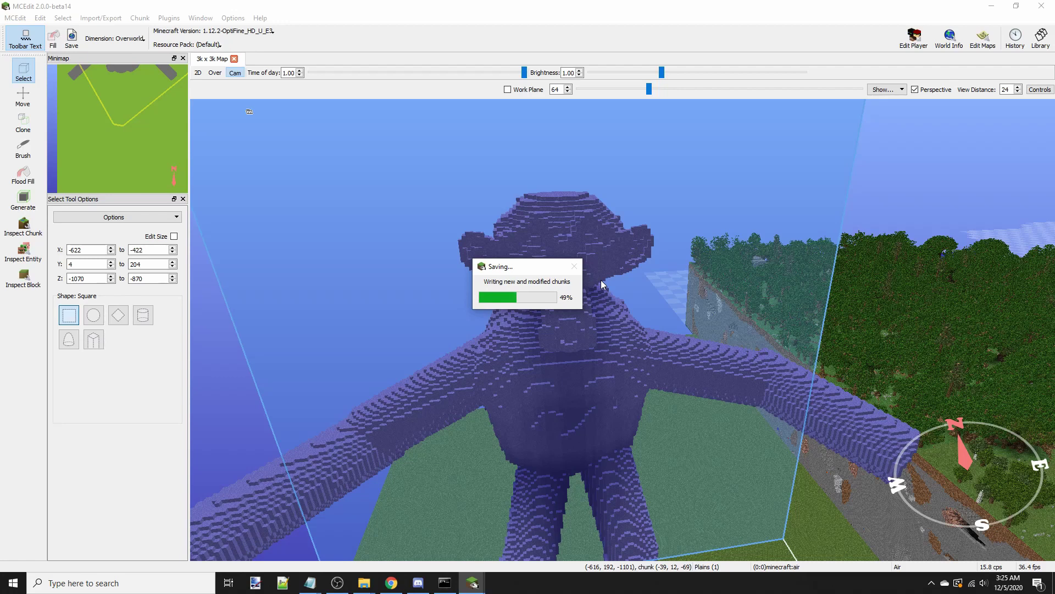
scroll(361, 279, "down", 10)
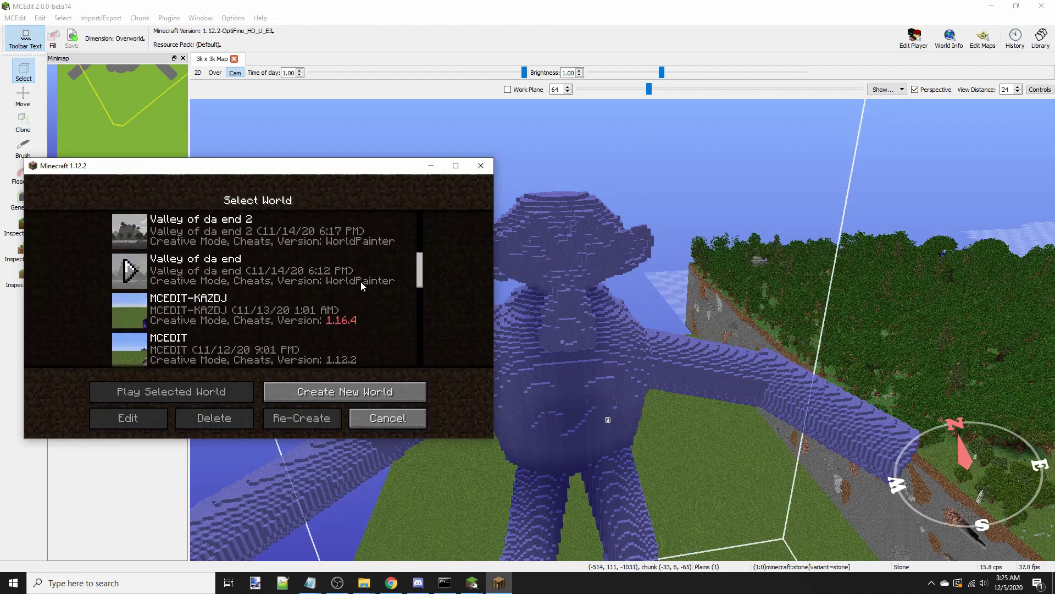
scroll(360, 282, "down", 4)
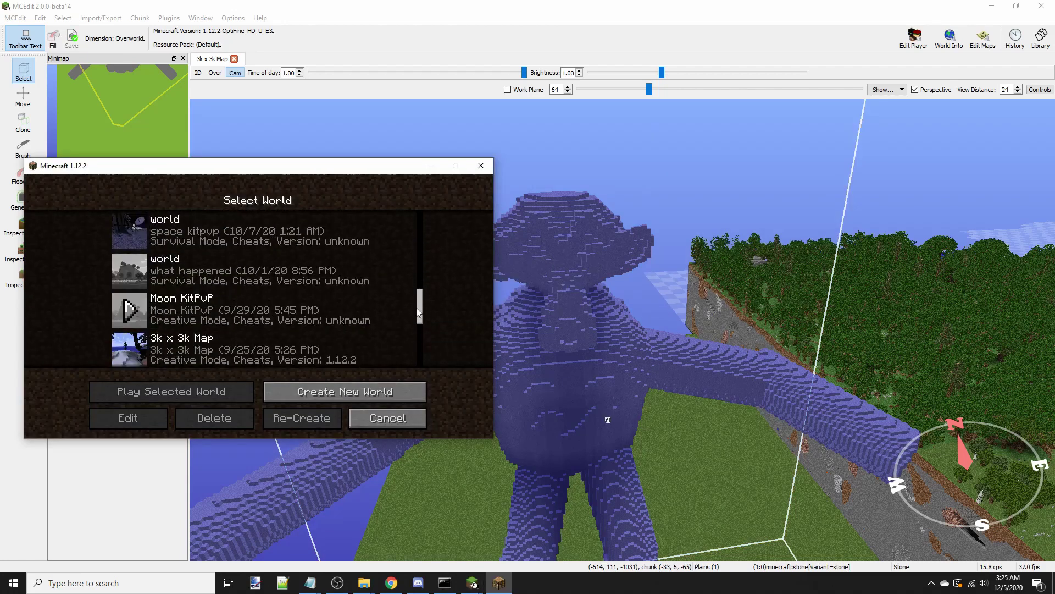
scroll(421, 315, "down", 2)
mouse_move(280, 308)
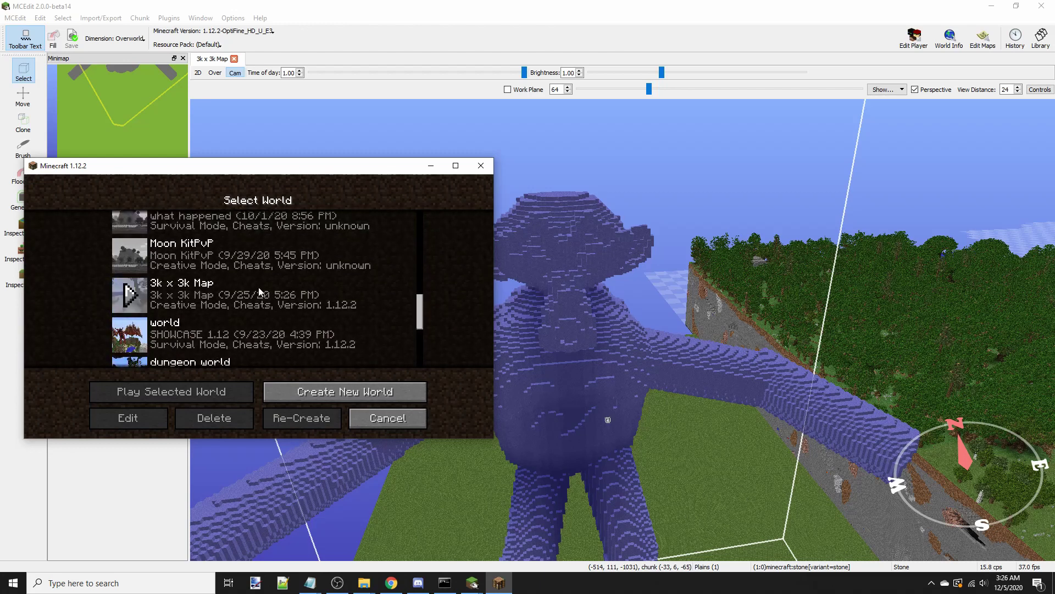
double_click(223, 298)
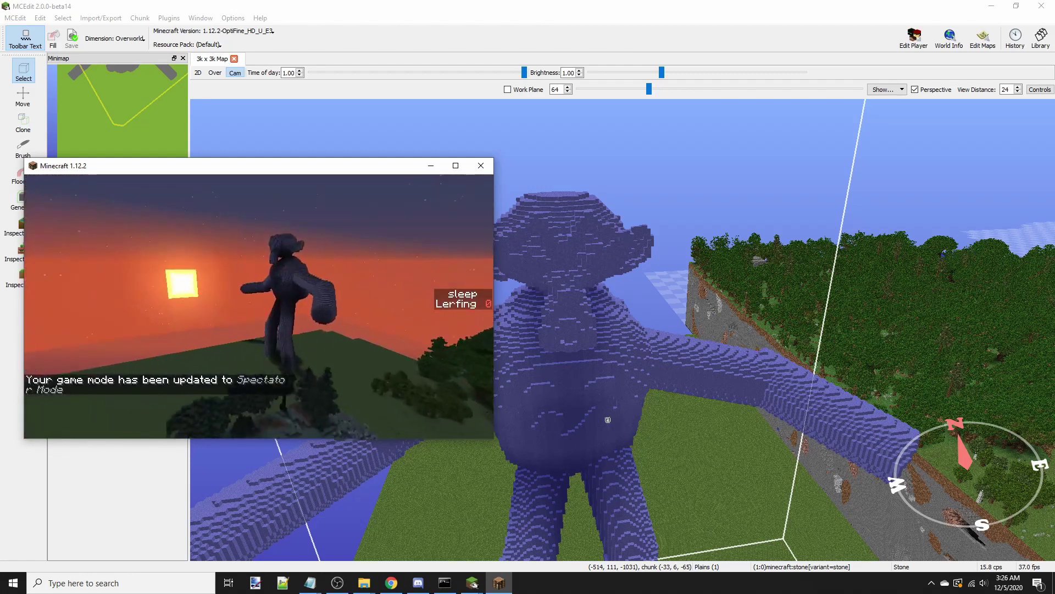
Step: Face the stone monkey from the front, hide the game's on-screen display and maximize the Minecraft window
key("a")
key("F1")
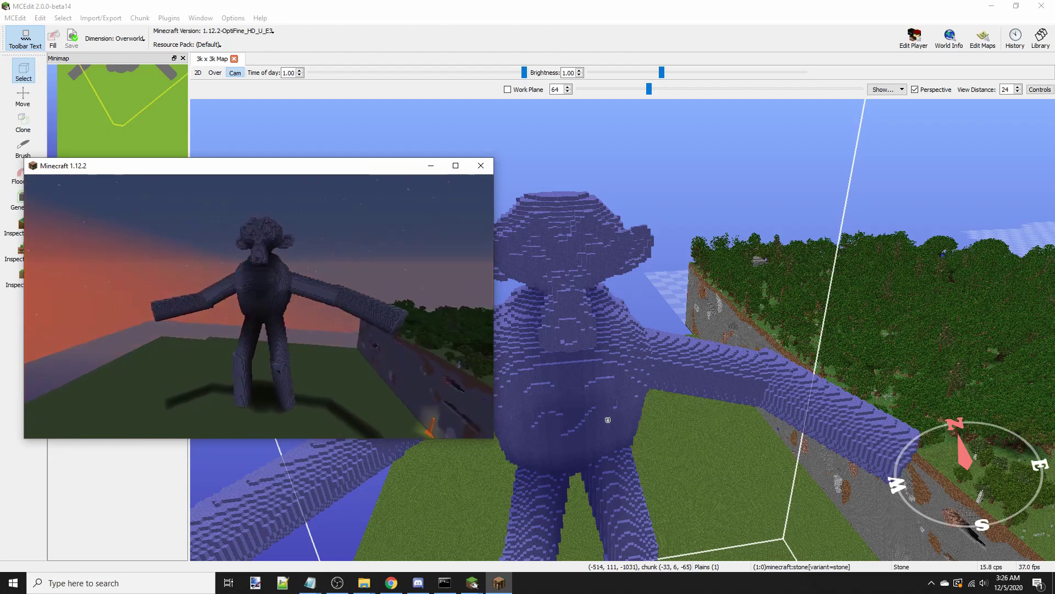
key("e")
left_click(456, 165)
key("e")
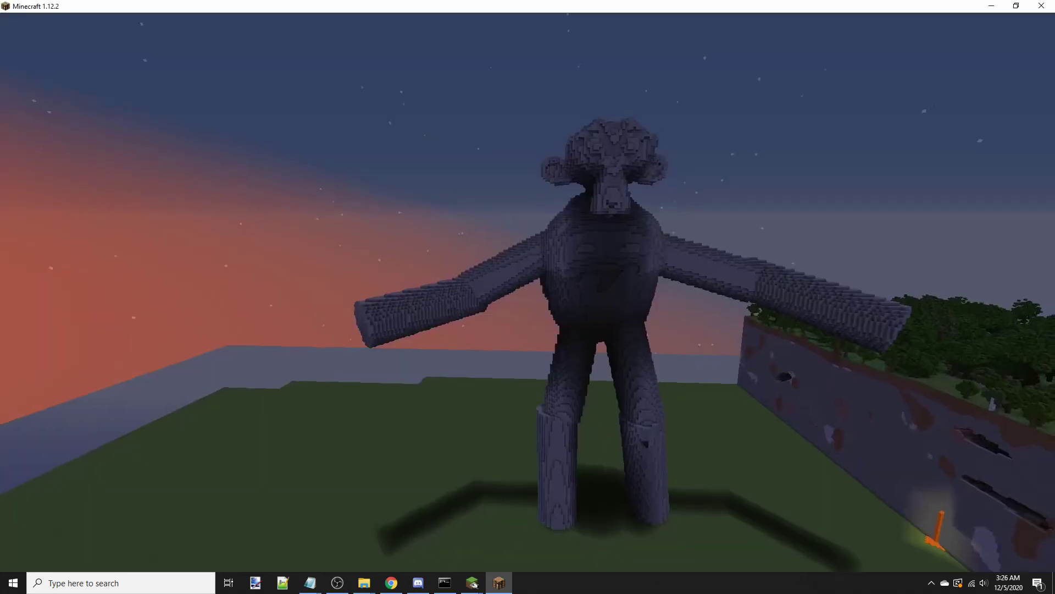
Step: Fly up to the stone monkey's mouth and switch the game mode to creative
key("w")
key("w")
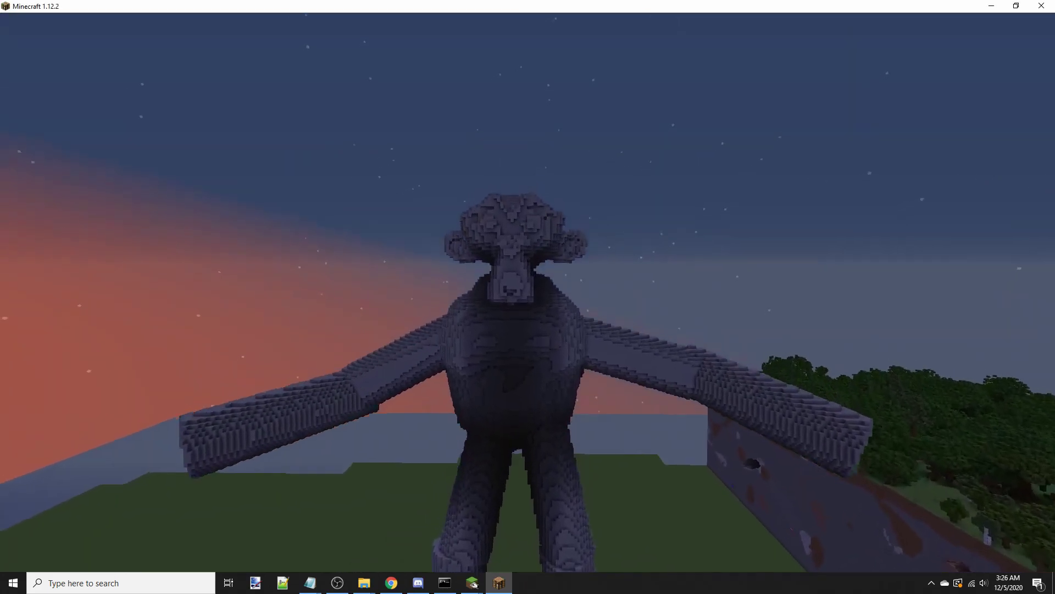
key("w")
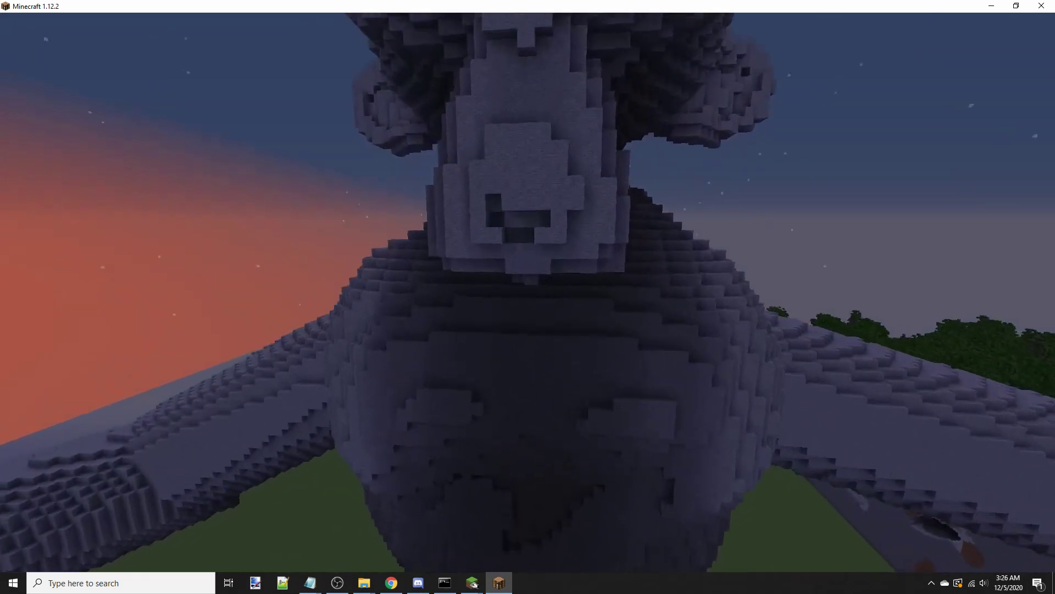
key("slash")
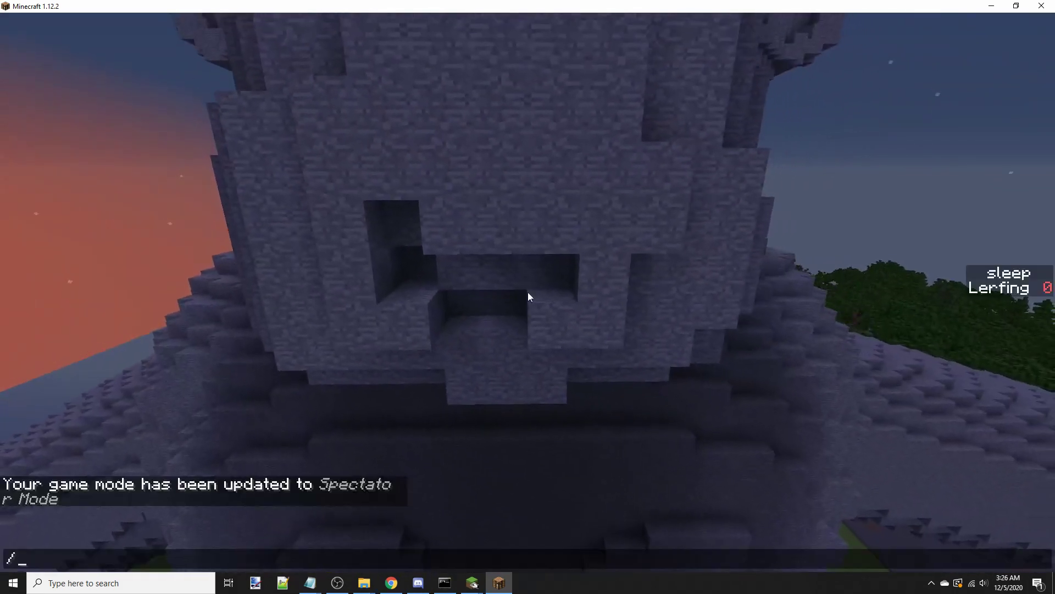
type("gamemode creative")
key("Return")
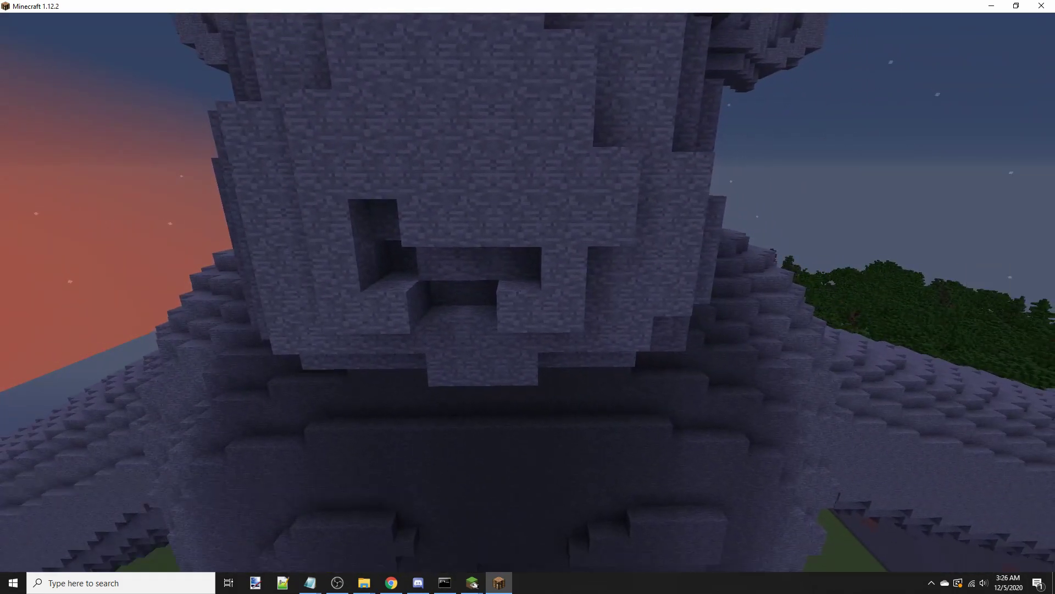
Step: Reshape the monkey's mouth into a symmetrical smile by breaking blocks and filling gaps with matching stone
key("w")
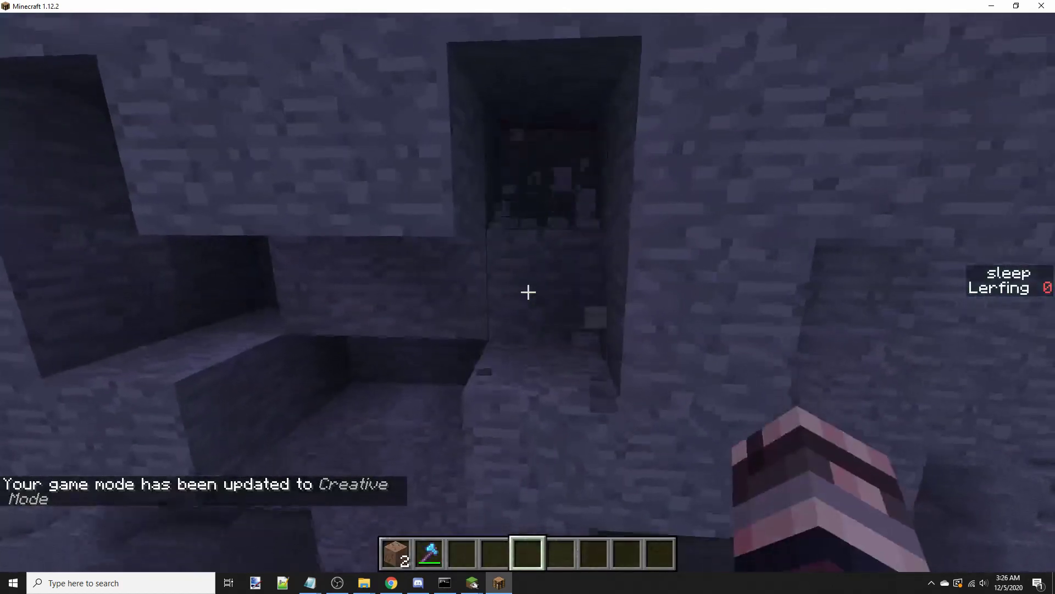
key("s")
left_click(528, 291)
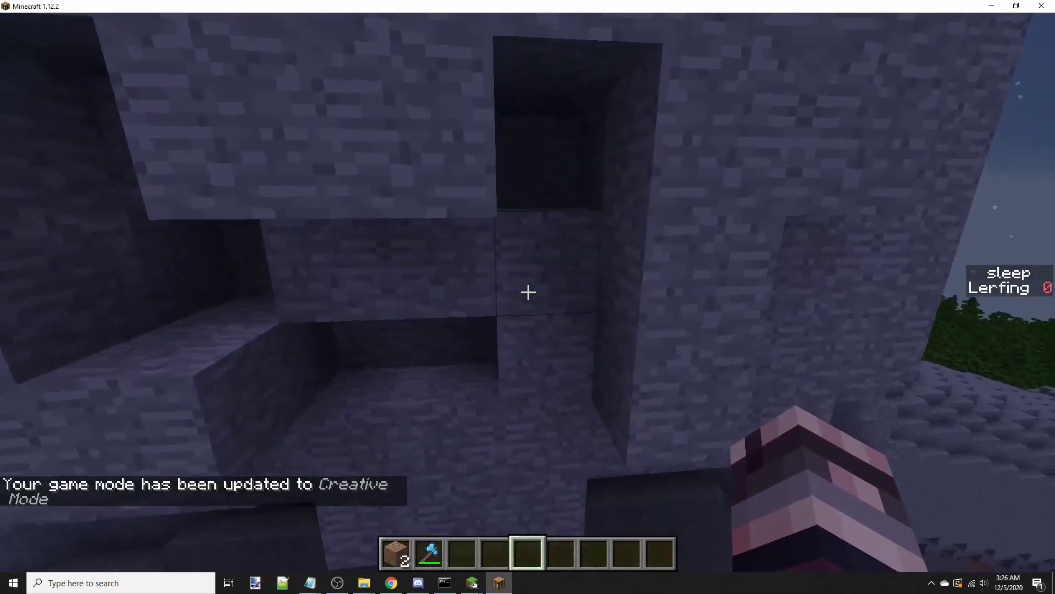
middle_click(528, 291)
key("s")
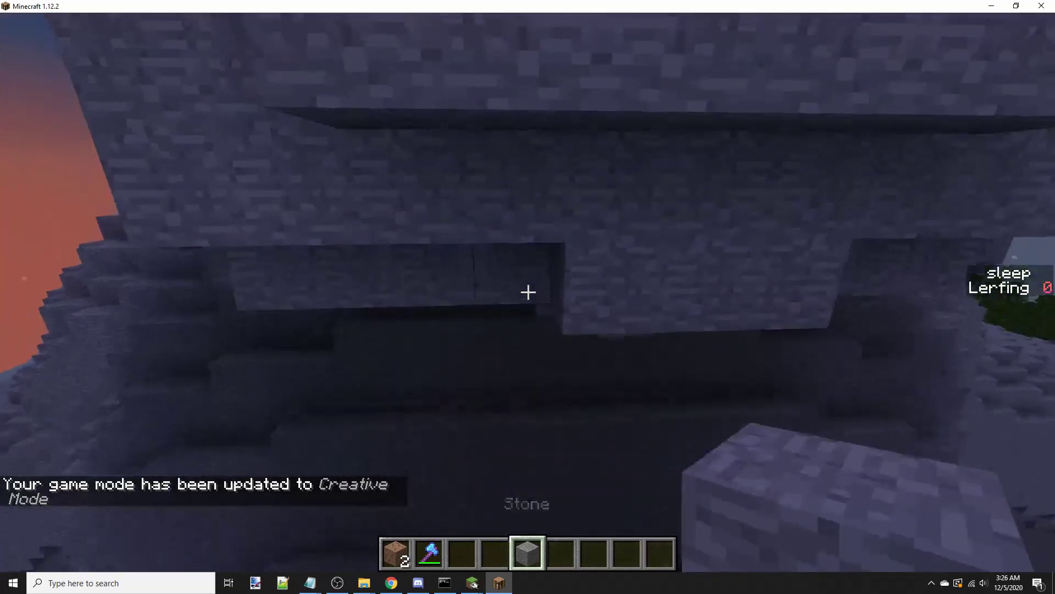
key("s")
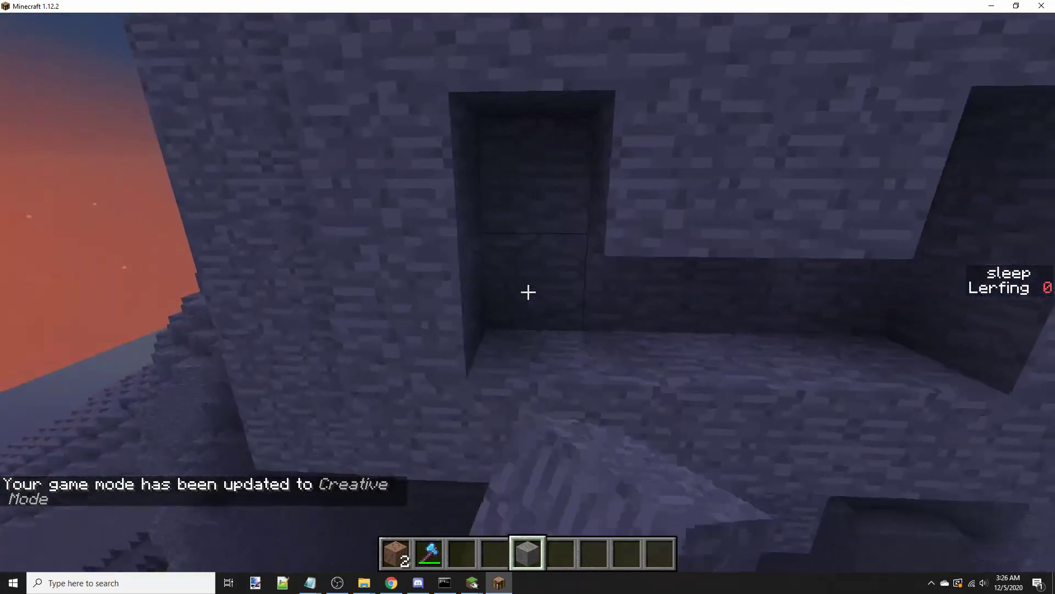
key("s")
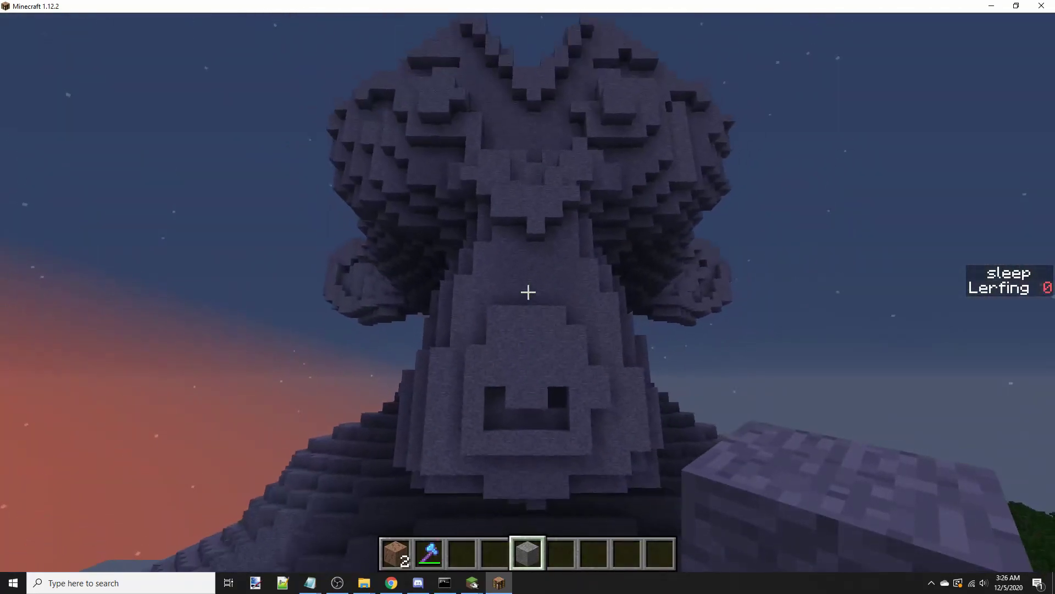
Step: Back away from the monkey until its whole body is in view and hide the game's on-screen display
key("s")
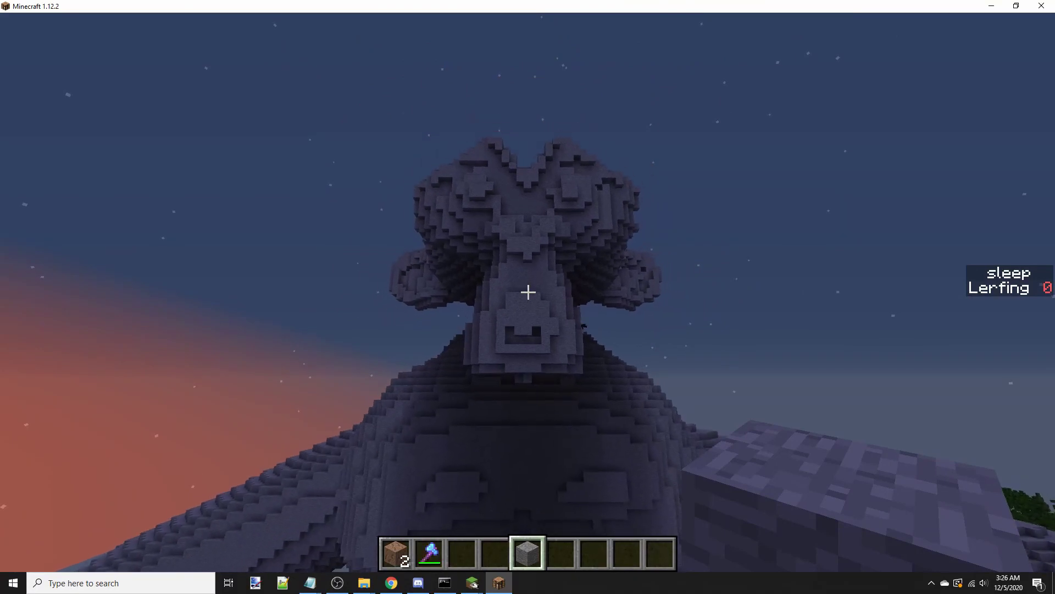
key("s")
key("s")
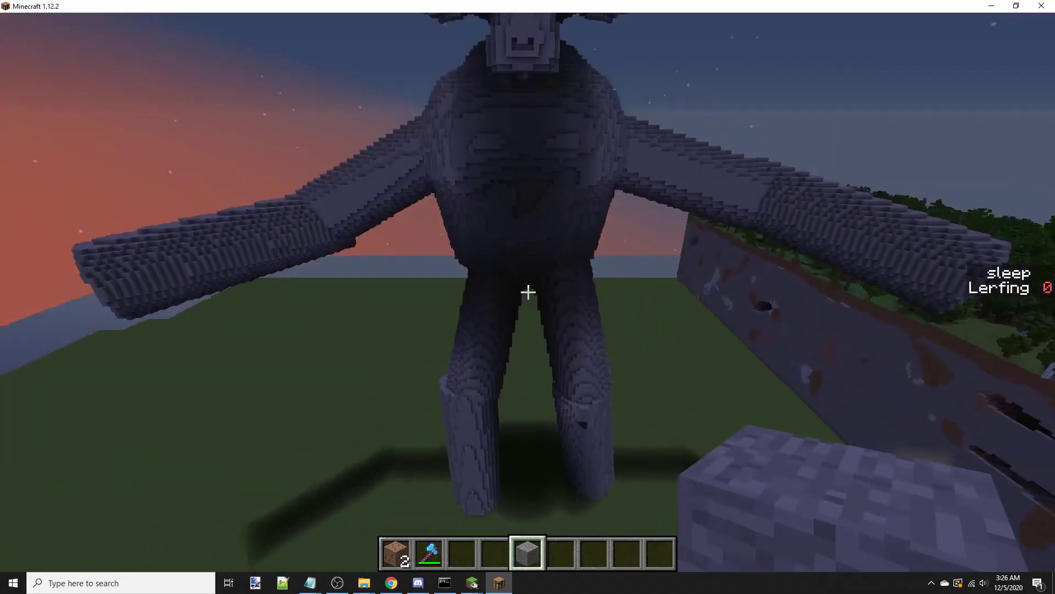
key("F1")
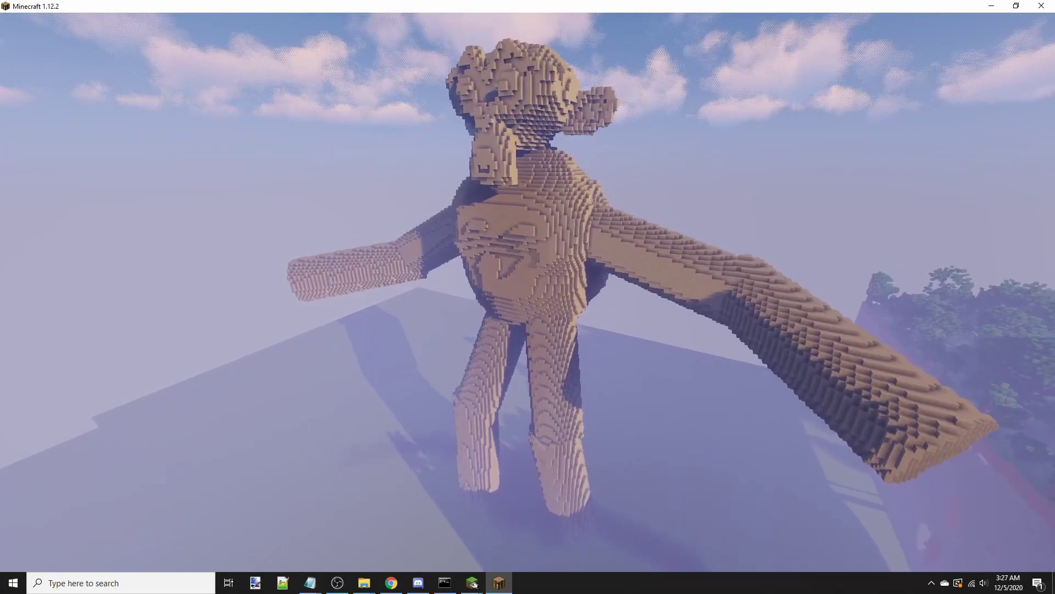
key("s")
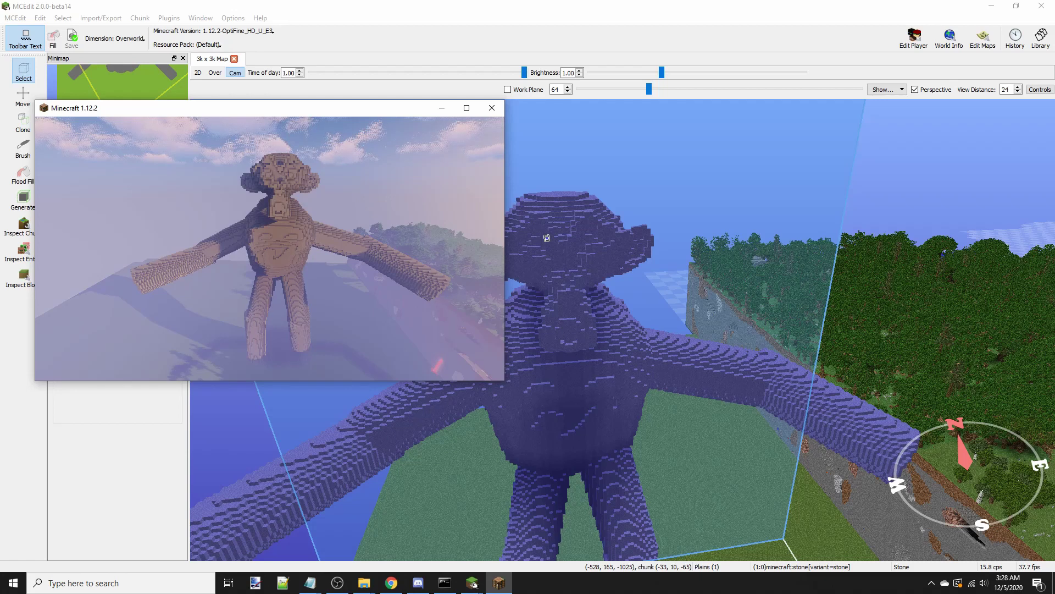
Step: Maximize the Minecraft window and return to the full-screen view of the daylit monkey
key("t")
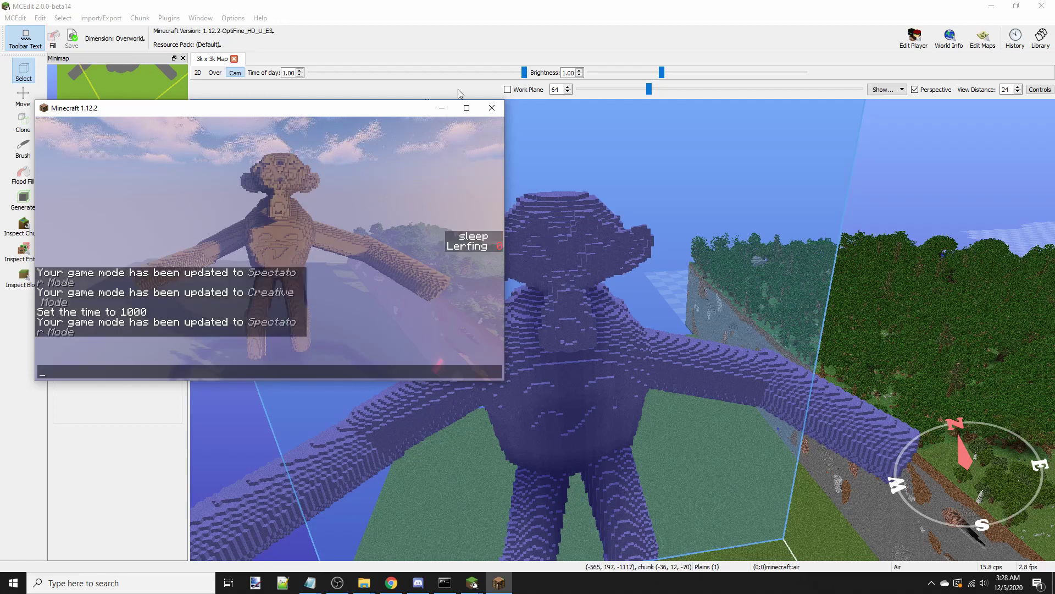
left_click(466, 108)
key("Escape")
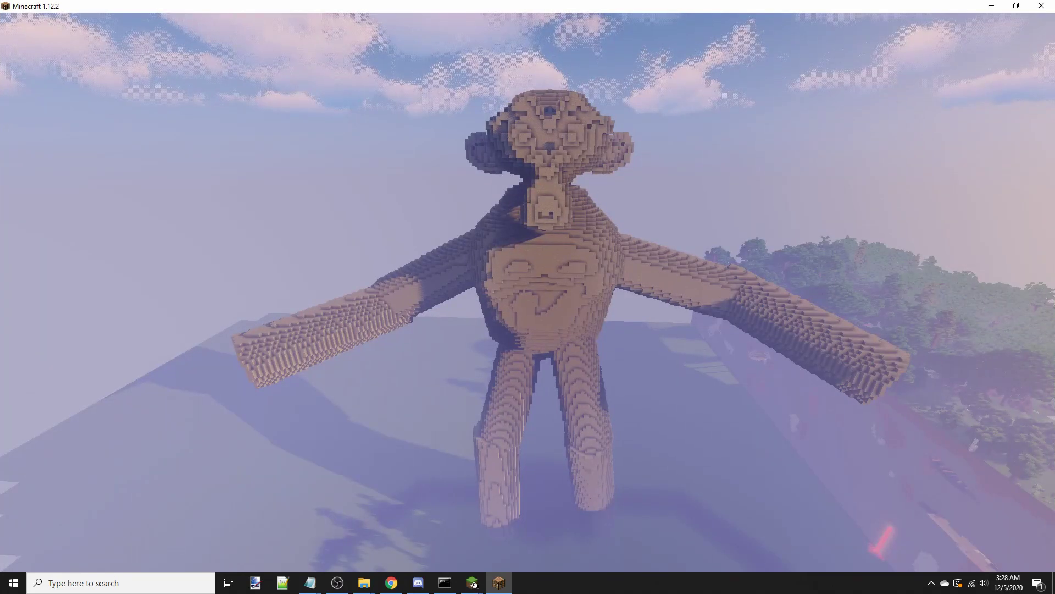